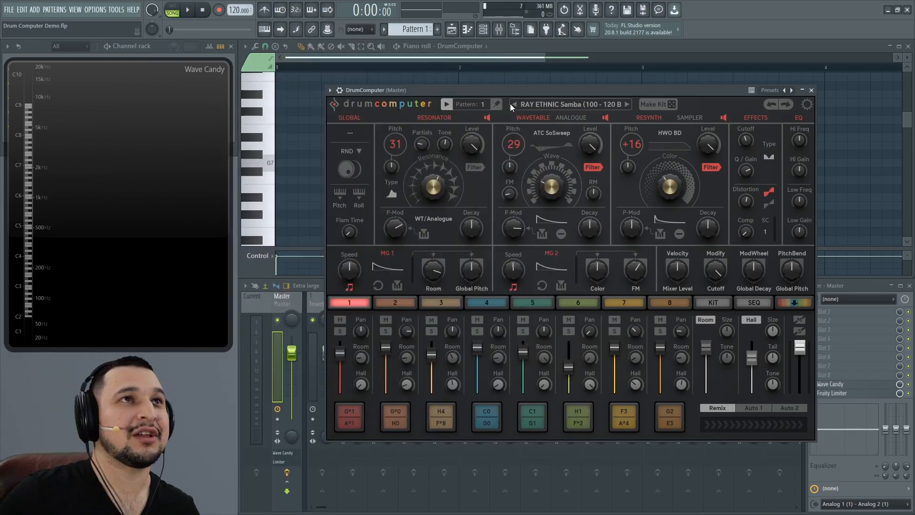
Step: Play the RAY ETHNIC Samba pattern to hear the drum kit, and stop playback
key(space)
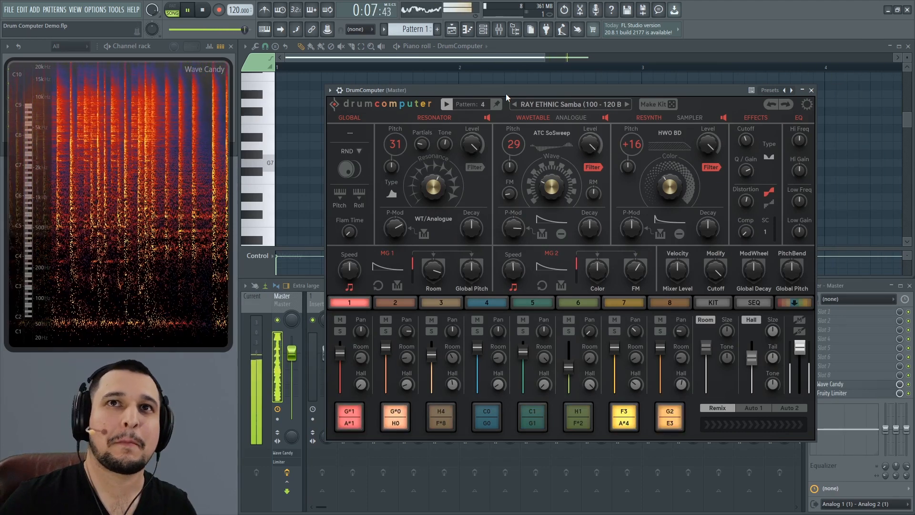
key(space)
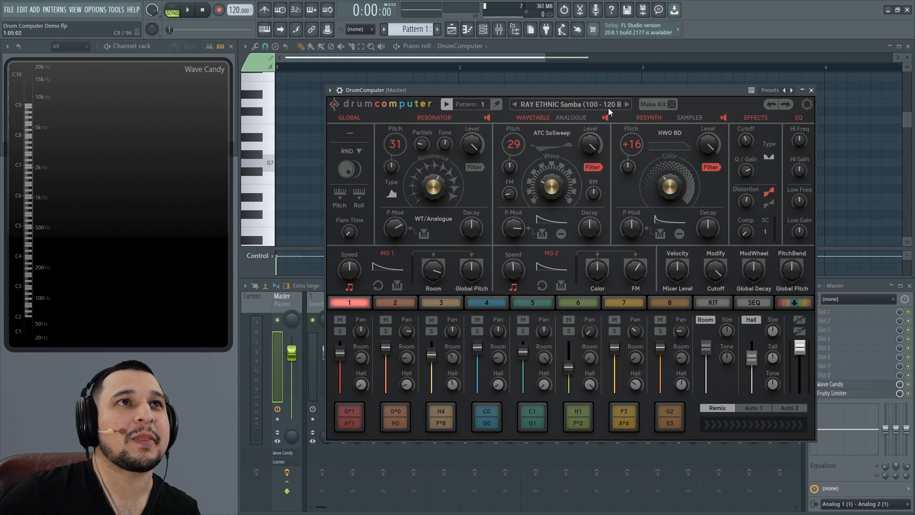
Step: Load the SB Init preset from the Sugar Bytes bank into the drum machine
click(590, 105)
mouse_move(562, 157)
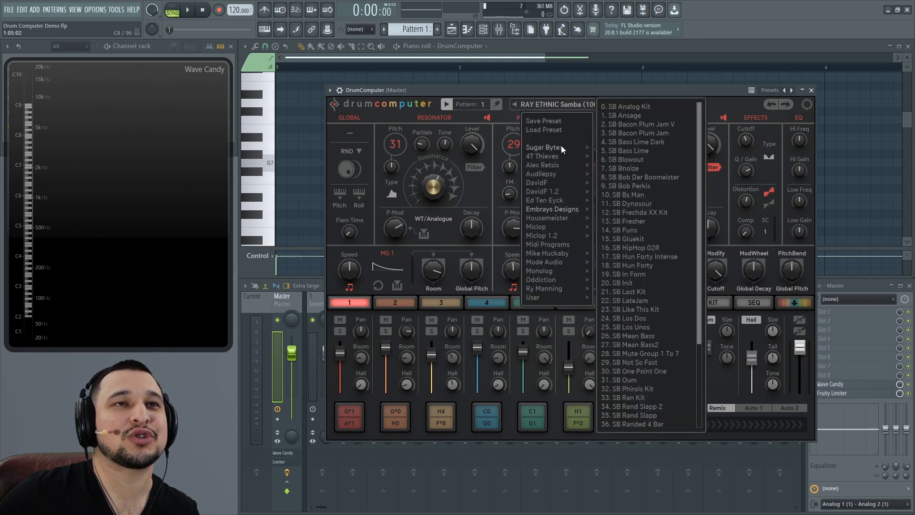
click(622, 283)
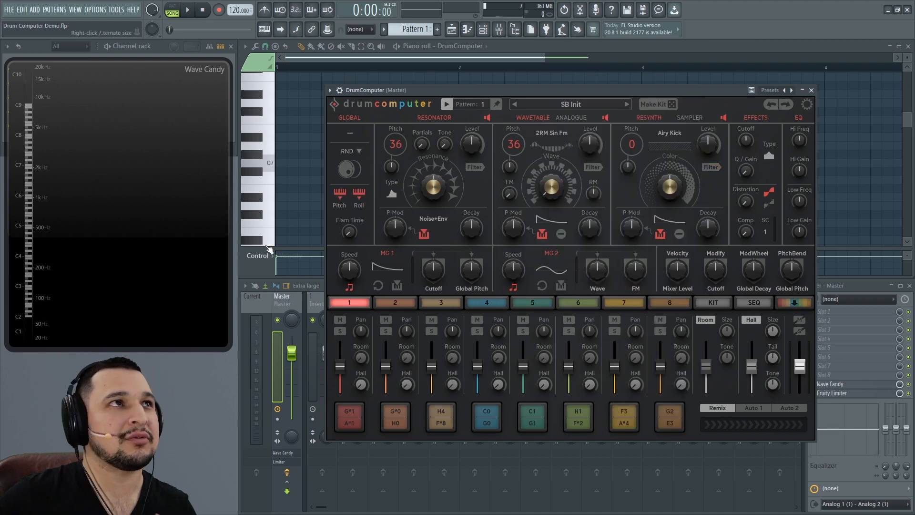
Step: Program a four-on-the-floor pattern in the sequencer with hits on steps 1, 5, 9 and 13 of track 1
click(752, 304)
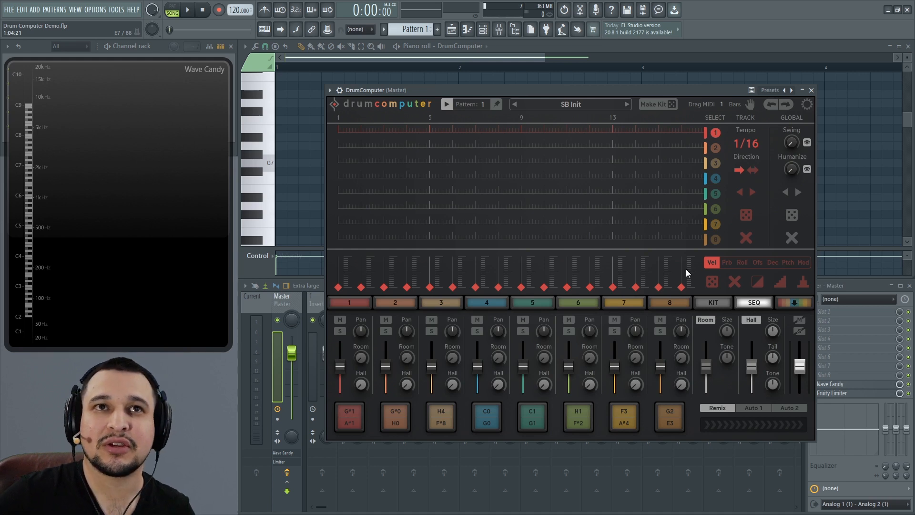
click(338, 130)
click(429, 133)
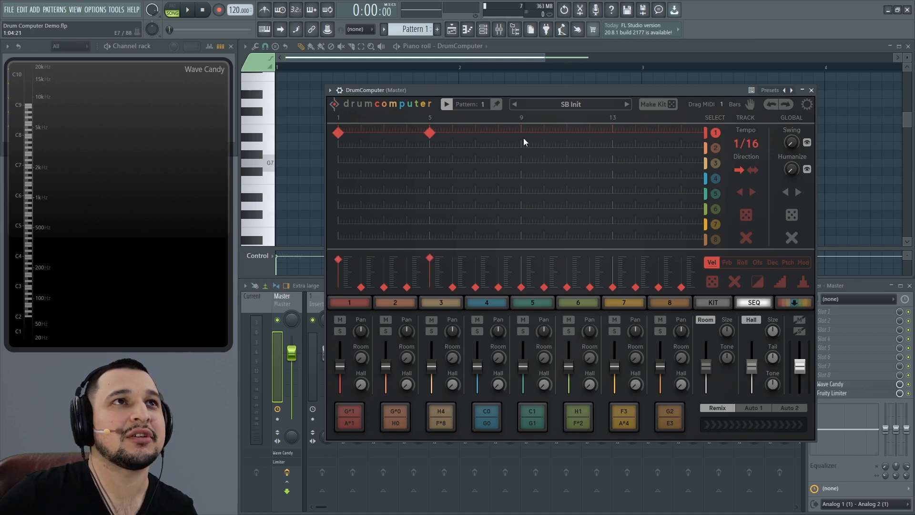
click(522, 133)
click(613, 132)
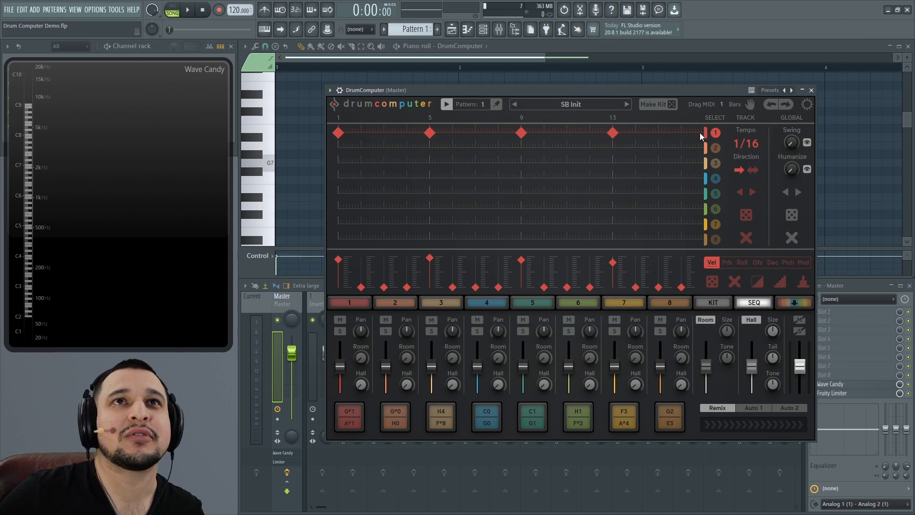
Step: Show the sound settings of engine 1 and load the chord preset Bring Maj In
click(344, 304)
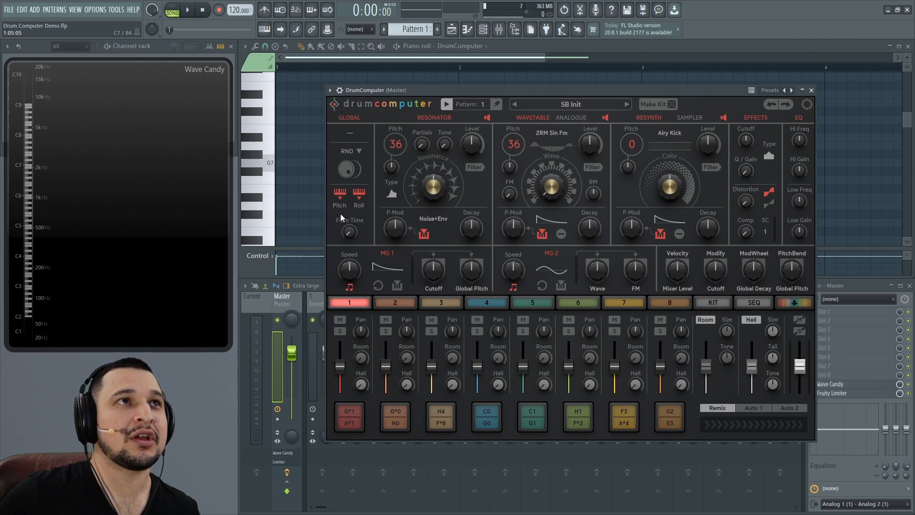
click(351, 133)
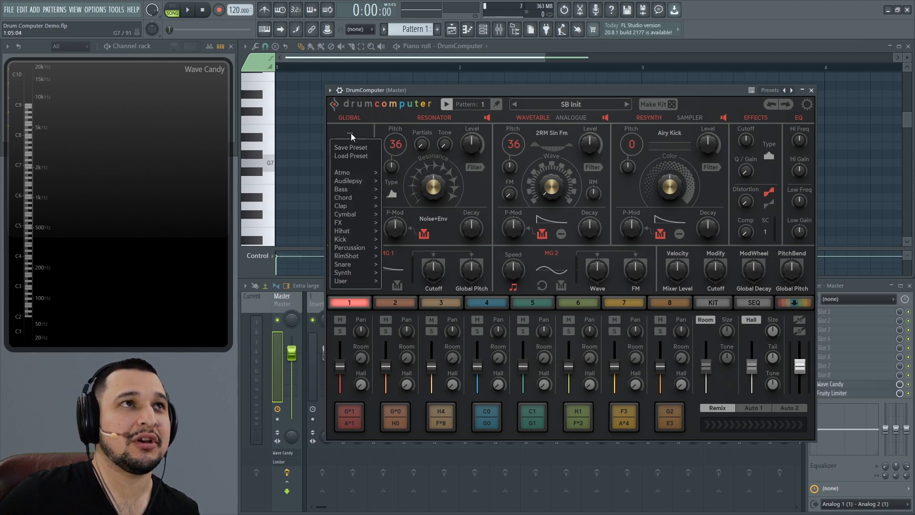
mouse_move(358, 193)
click(405, 193)
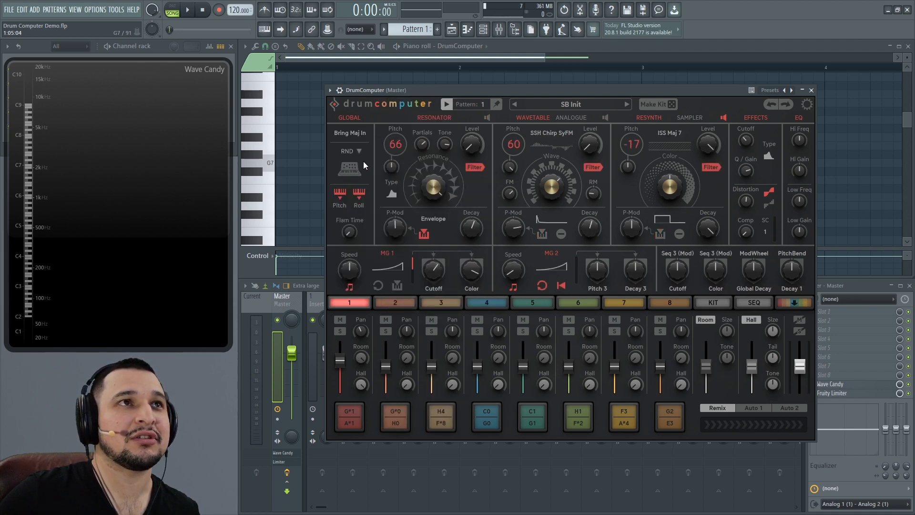
Step: Cycle engine 1's randomizer type through the drum categories Kick, Snare, Clap, Perc and Cymbal, ending on Synth
click(351, 151)
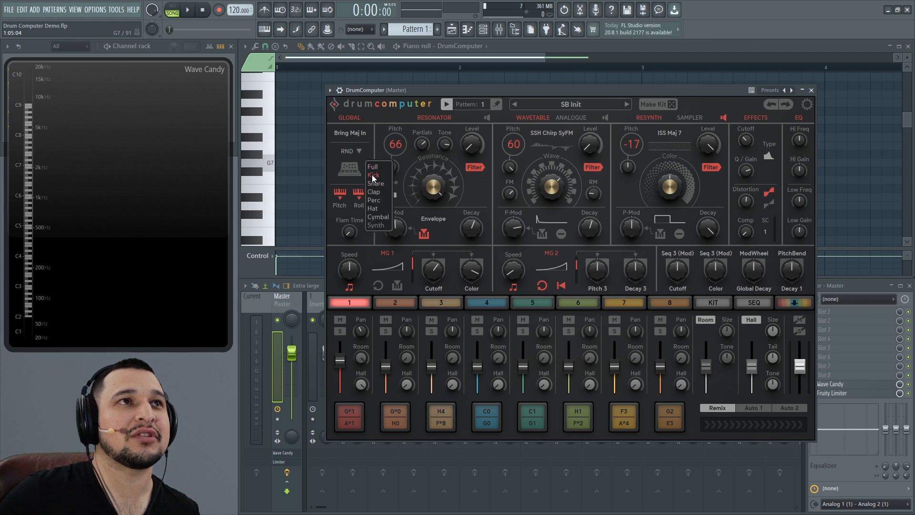
click(366, 167)
click(347, 152)
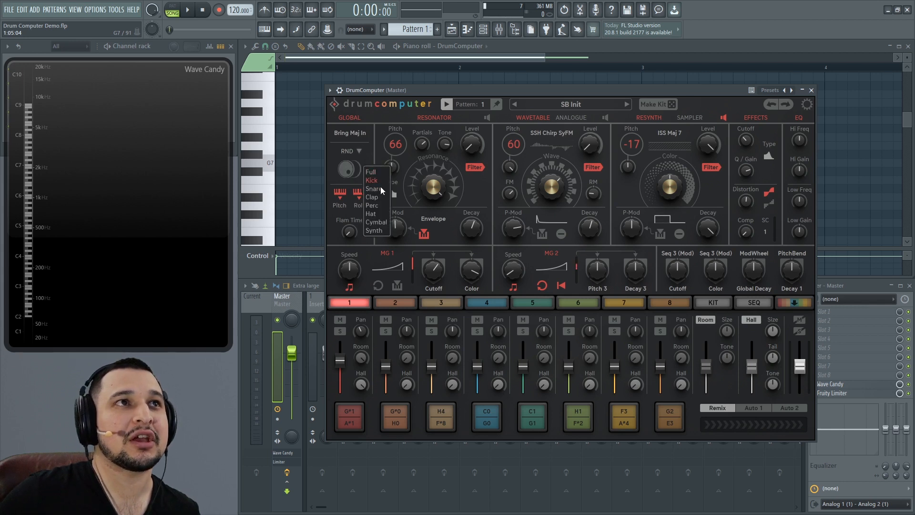
click(380, 187)
click(351, 152)
click(377, 197)
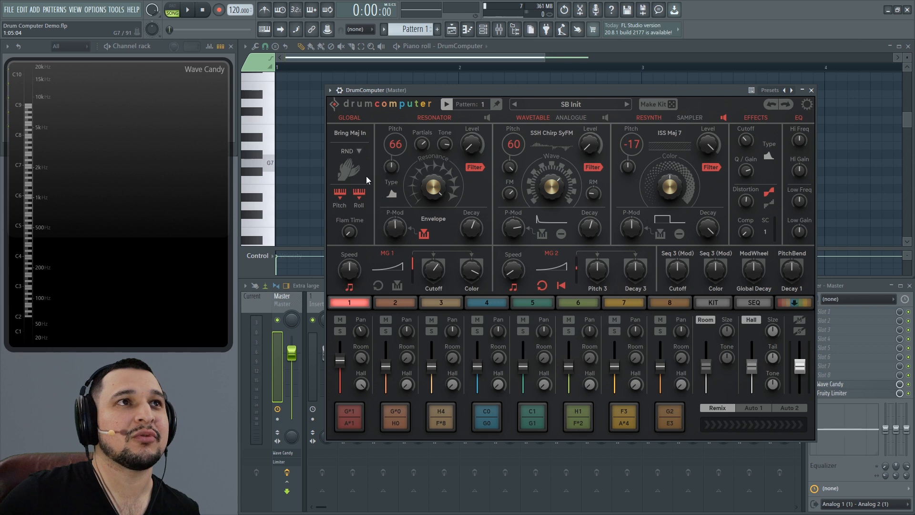
click(347, 152)
click(377, 204)
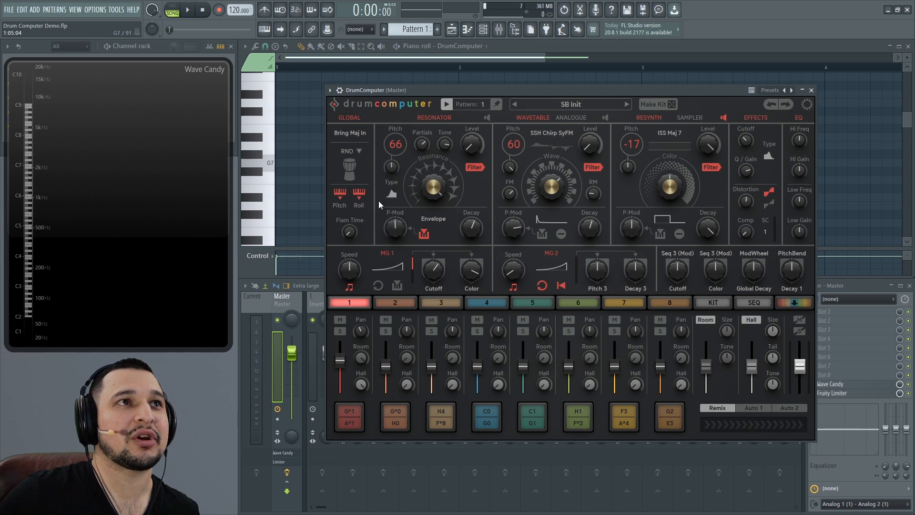
click(358, 159)
click(387, 225)
click(355, 157)
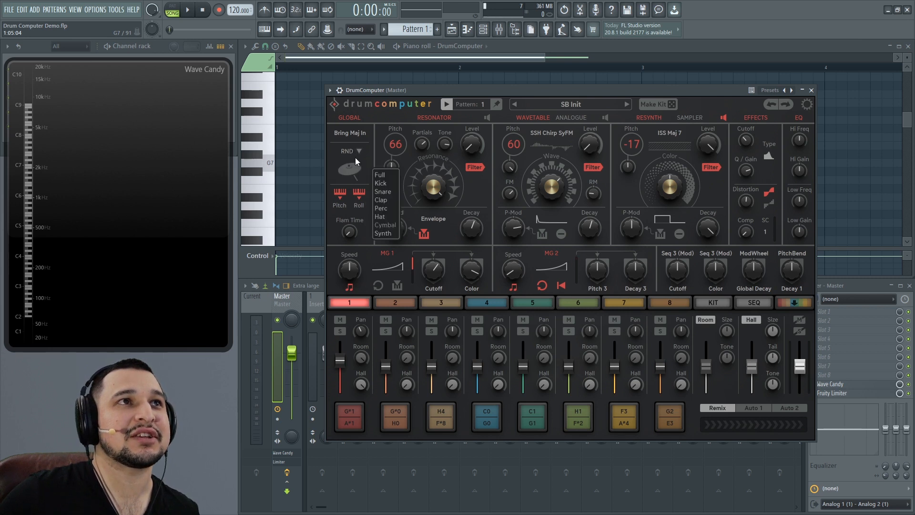
click(379, 225)
click(360, 156)
click(379, 232)
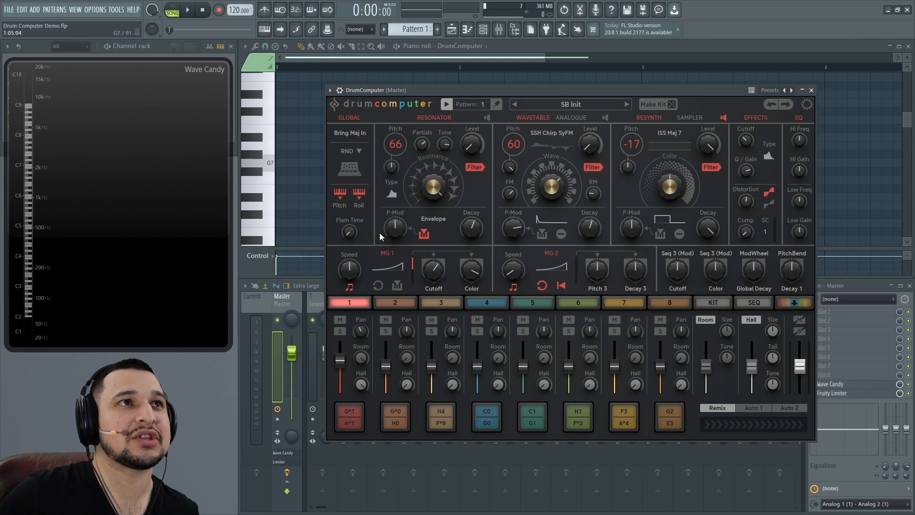
click(357, 134)
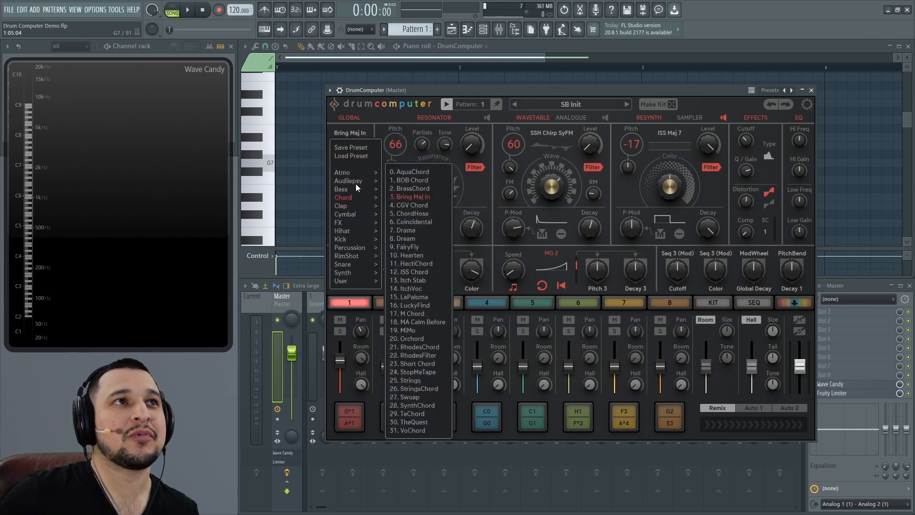
mouse_move(351, 173)
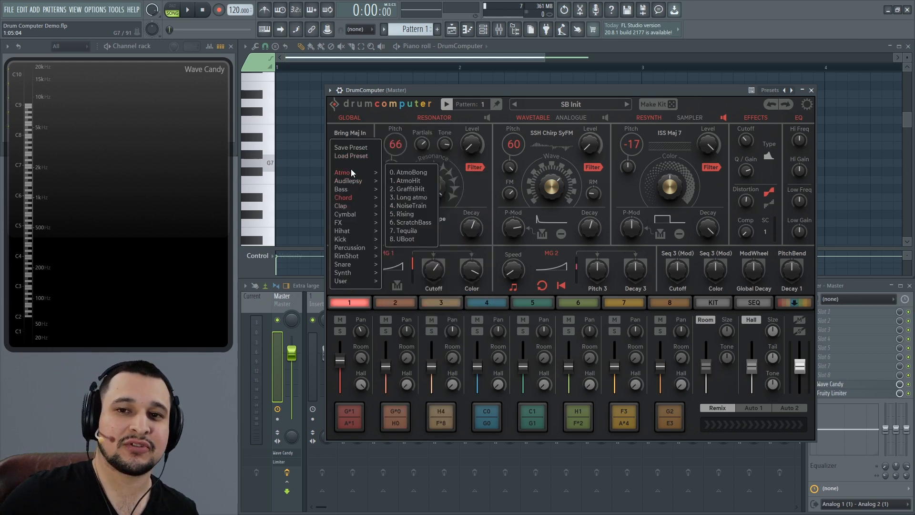
click(359, 132)
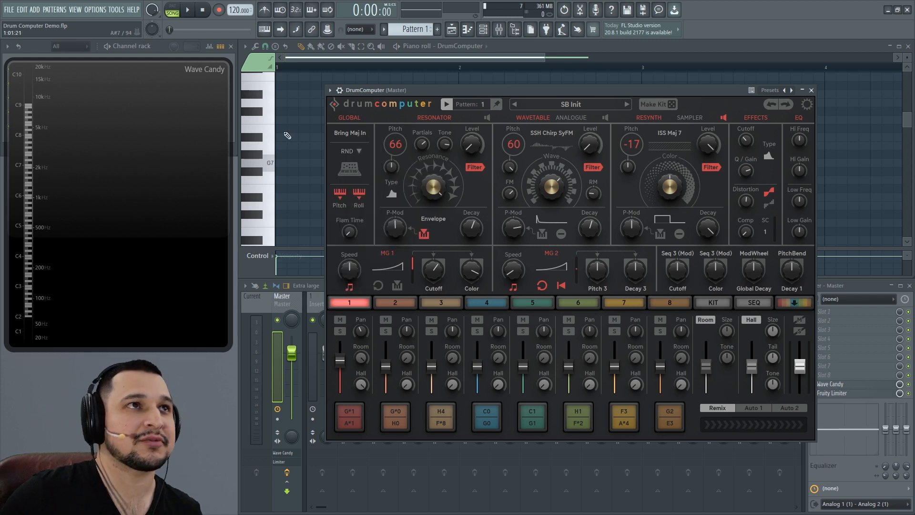
Step: Randomize engine 1 twice with the Synth type and audition each generated sound on its pad
click(353, 172)
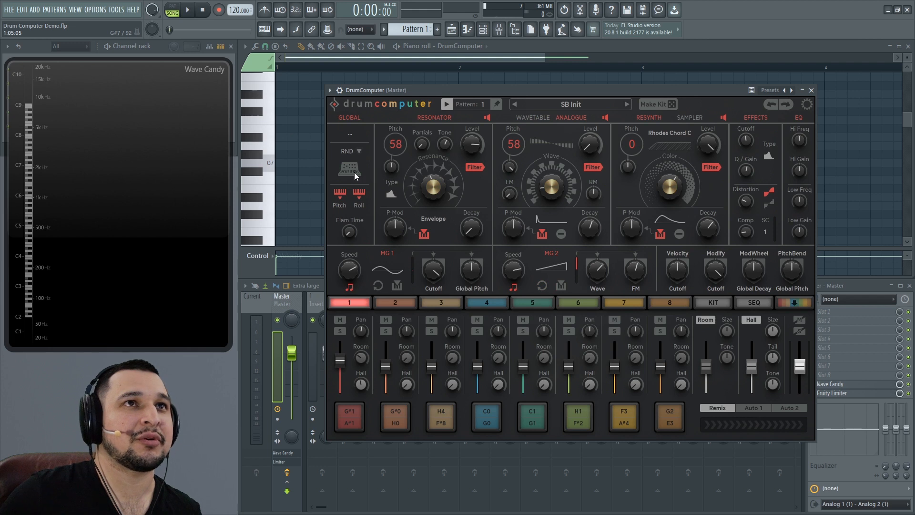
click(347, 422)
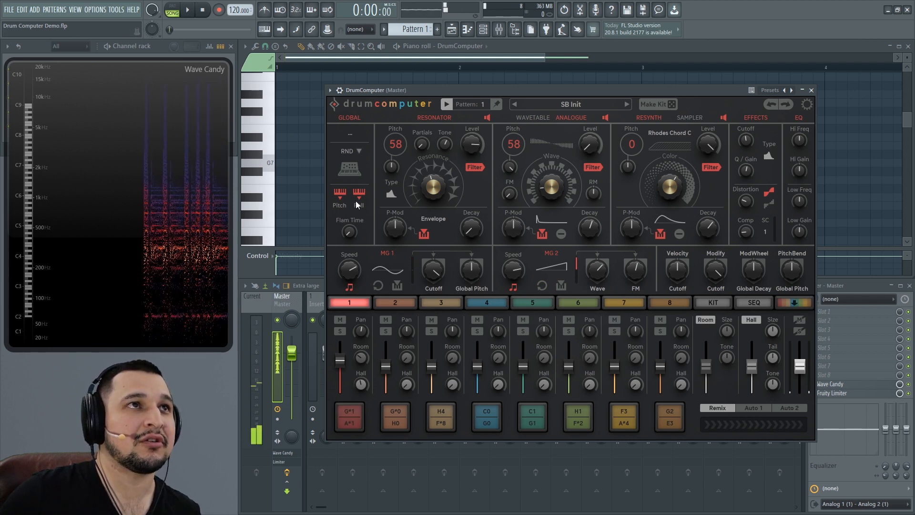
click(356, 201)
click(352, 424)
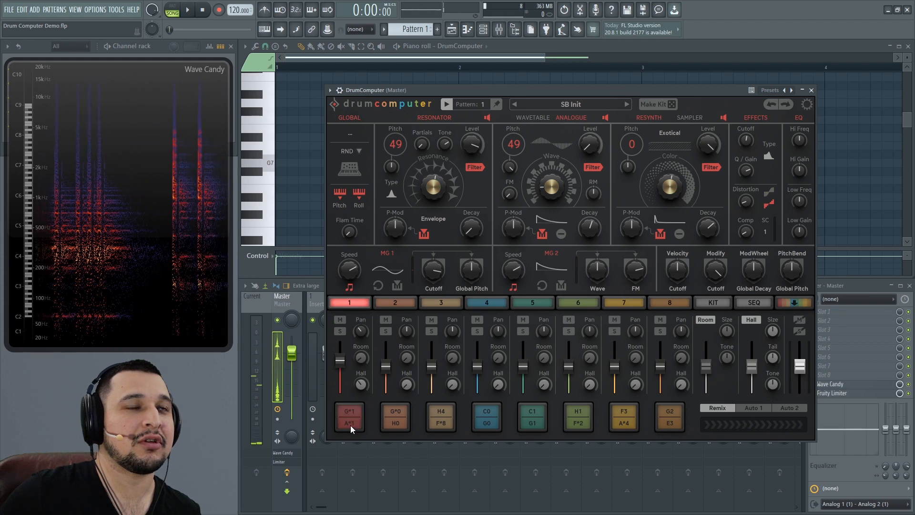
Step: Set engine 1's randomizer type to Snare, generate a random snare and audition it on the pad
click(359, 150)
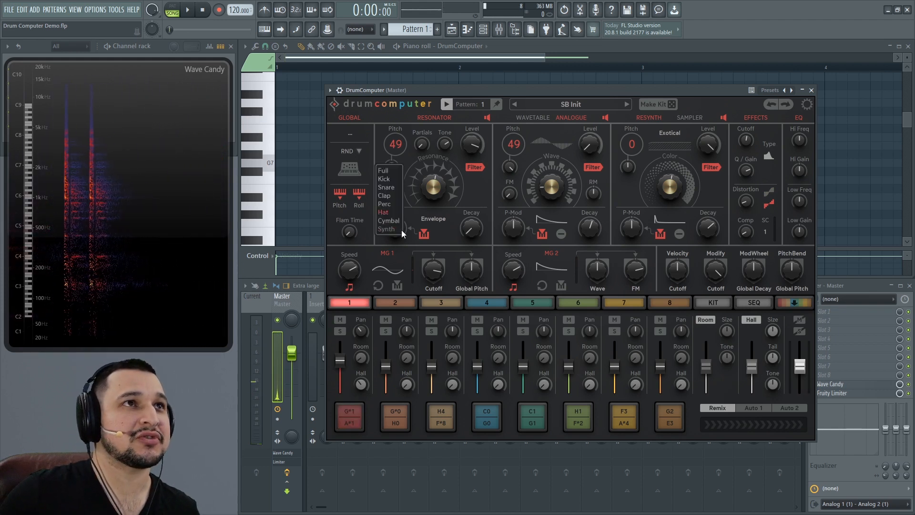
click(387, 187)
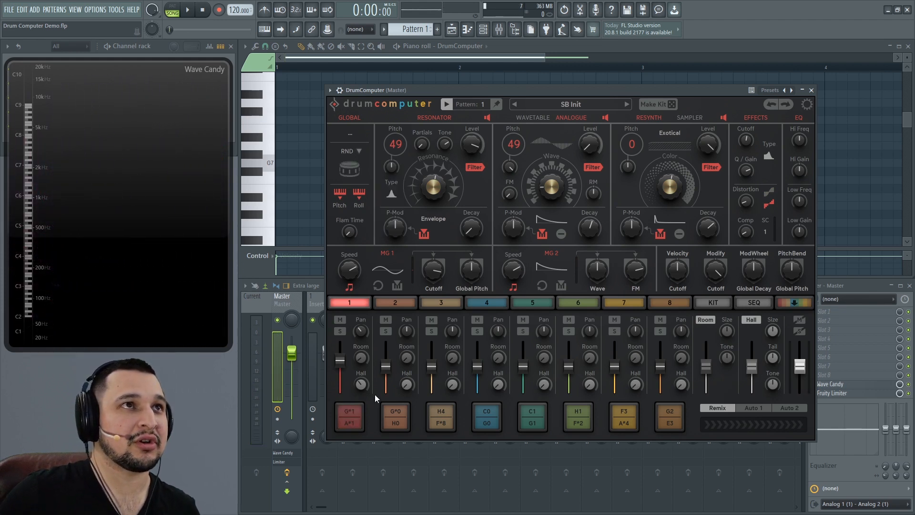
click(346, 422)
click(346, 422)
click(346, 423)
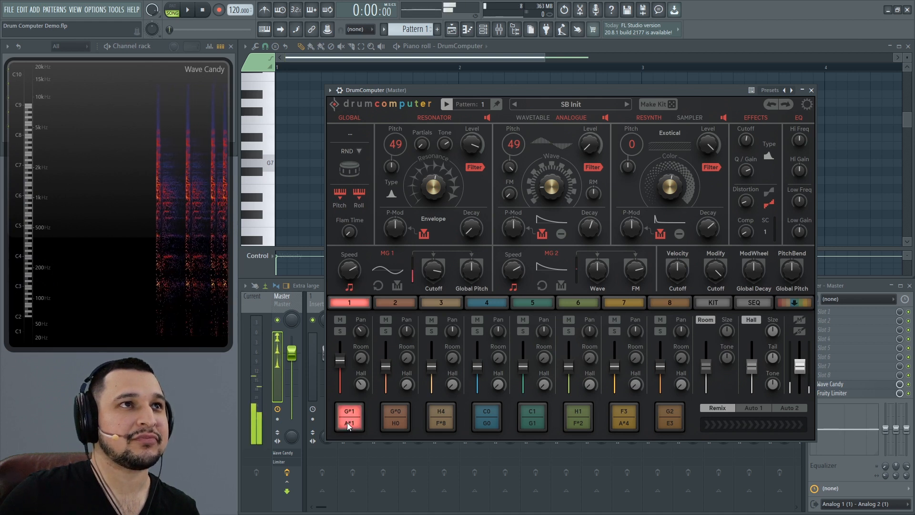
click(347, 422)
click(348, 162)
click(347, 422)
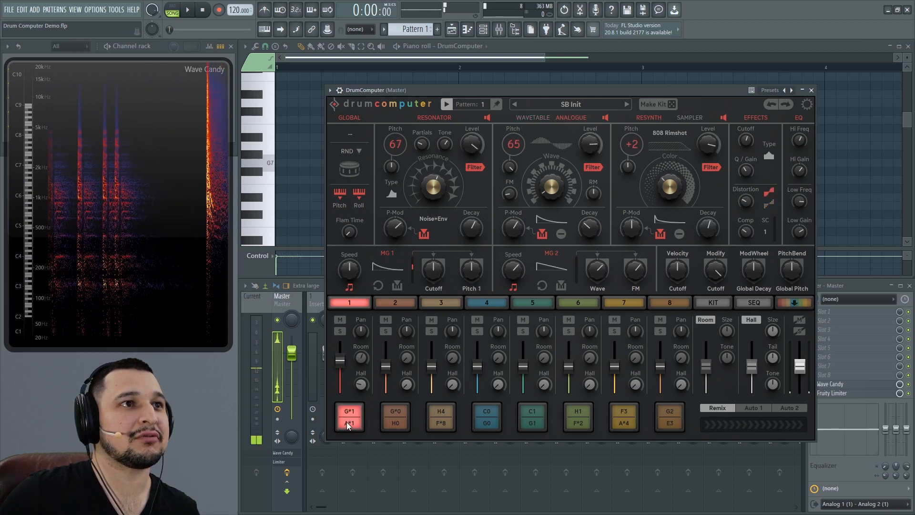
click(347, 422)
click(346, 422)
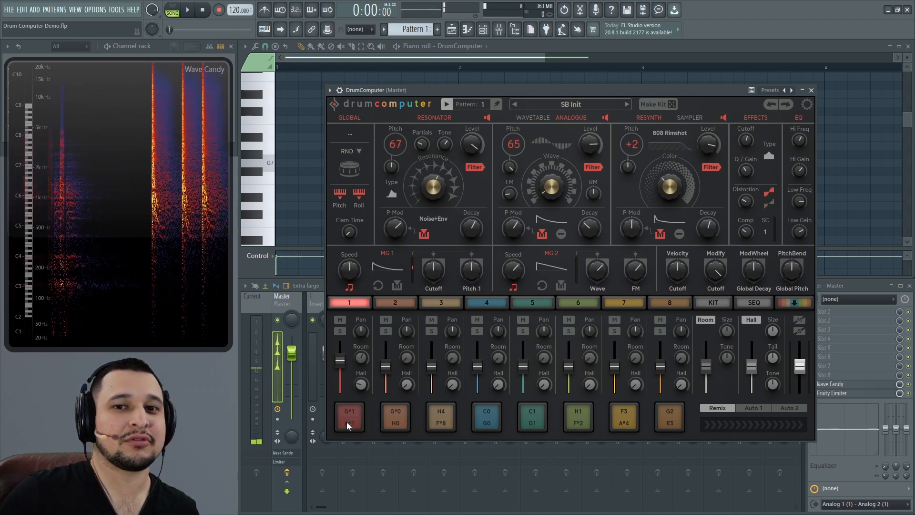
Step: Switch engine 1's randomizer type to Kick, generate a random kick and audition it on the pad
click(359, 151)
click(383, 179)
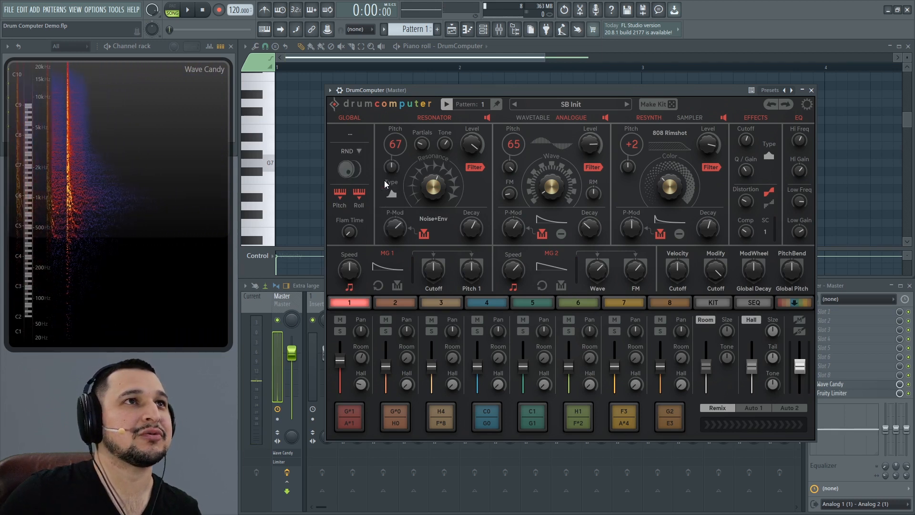
click(350, 170)
click(355, 417)
click(355, 417)
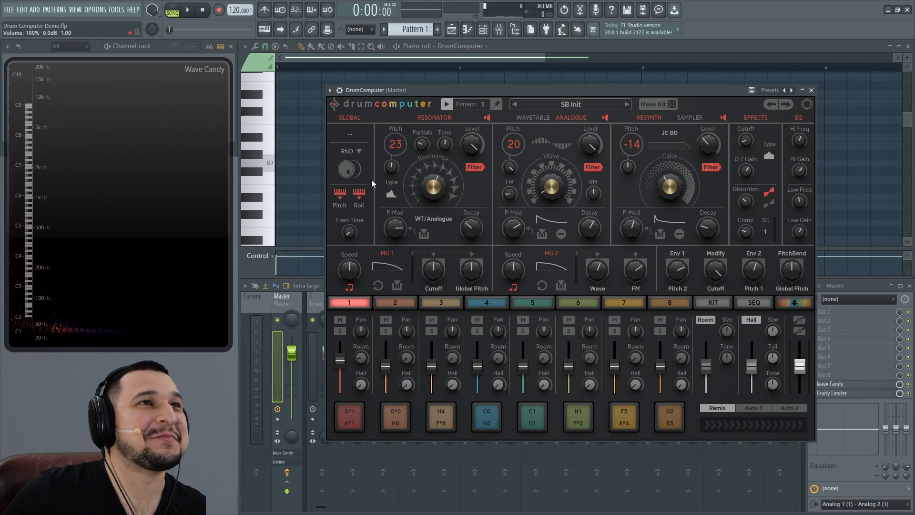
Step: Keep randomizing engine 1 with the Kick type to get different kicks and audition the results on the pad
click(359, 151)
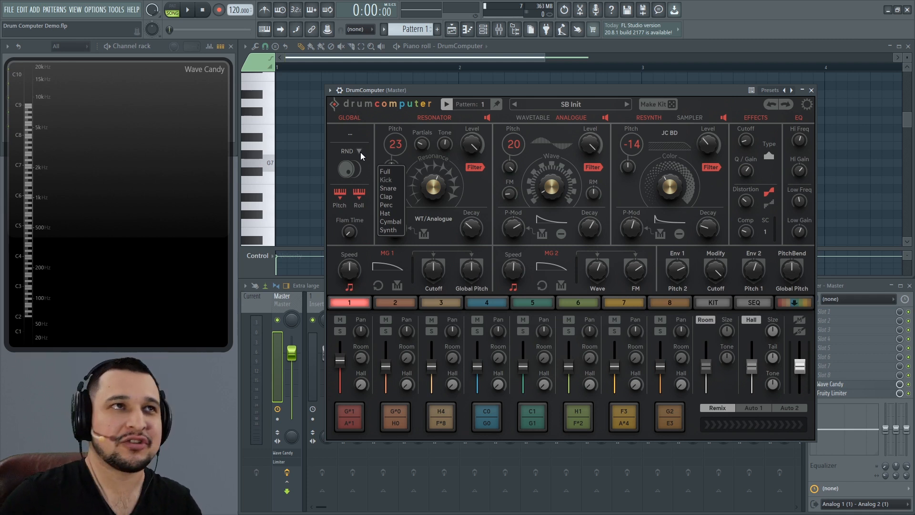
click(384, 187)
click(349, 174)
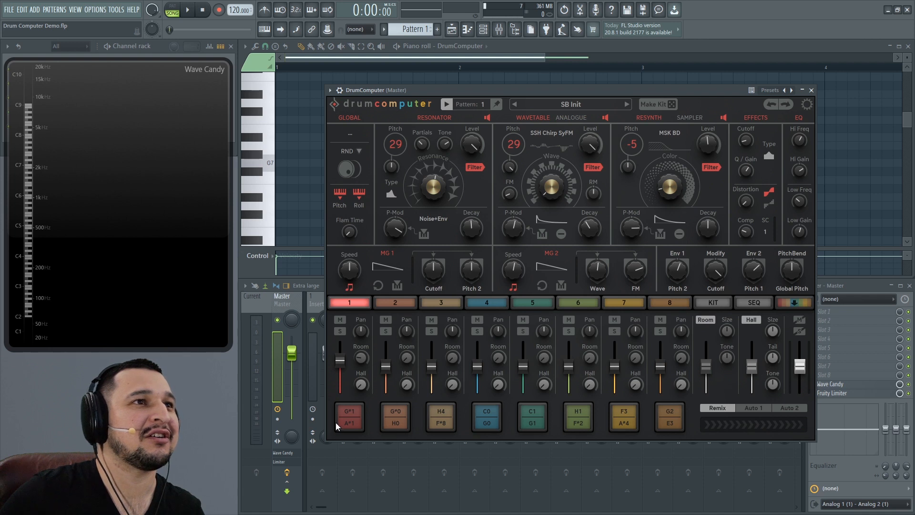
click(349, 173)
click(349, 171)
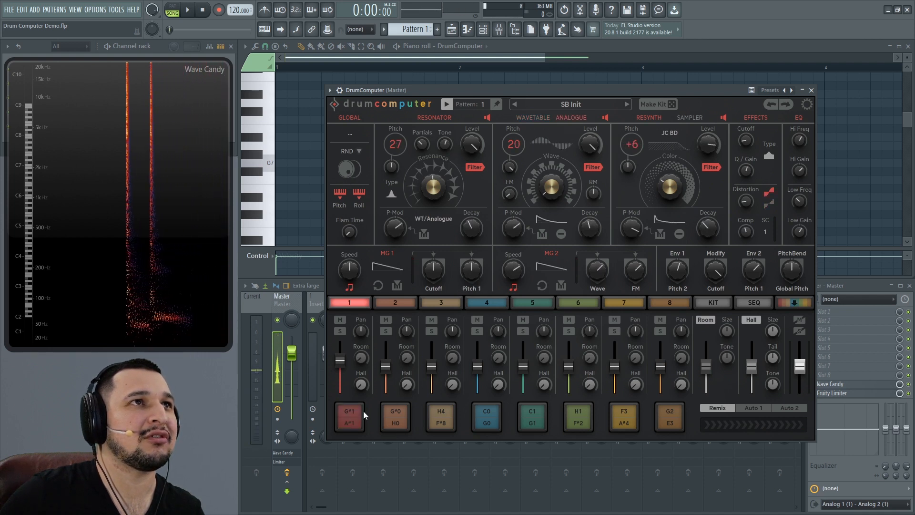
click(358, 412)
click(358, 413)
click(358, 413)
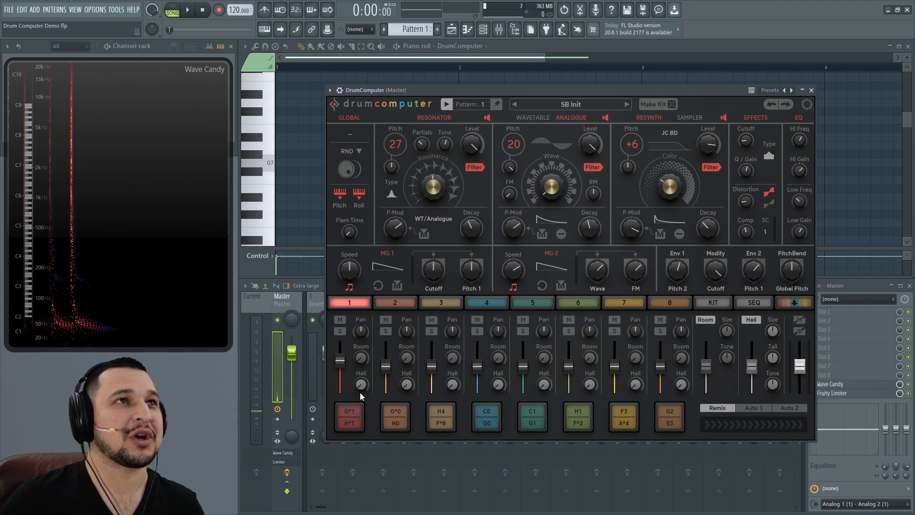
Step: Save engine 1's kick as a user engine preset named Punchy Kick
click(352, 133)
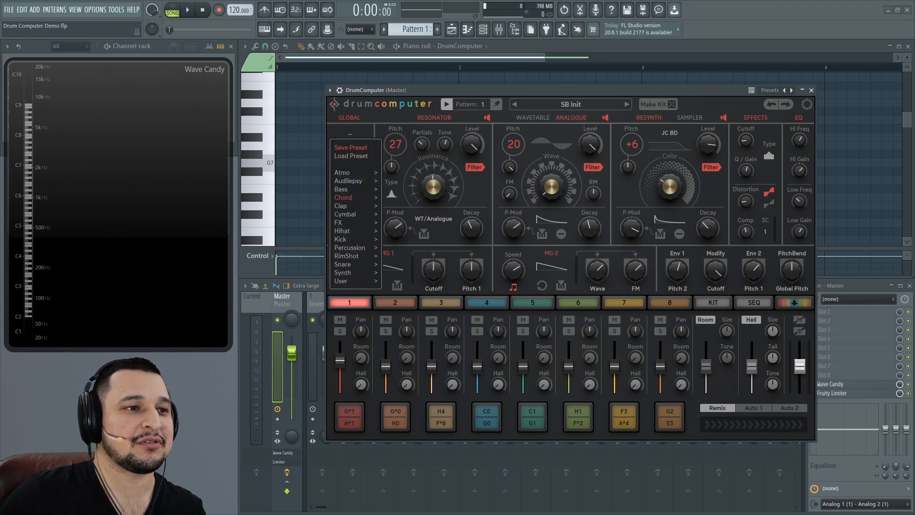
click(351, 147)
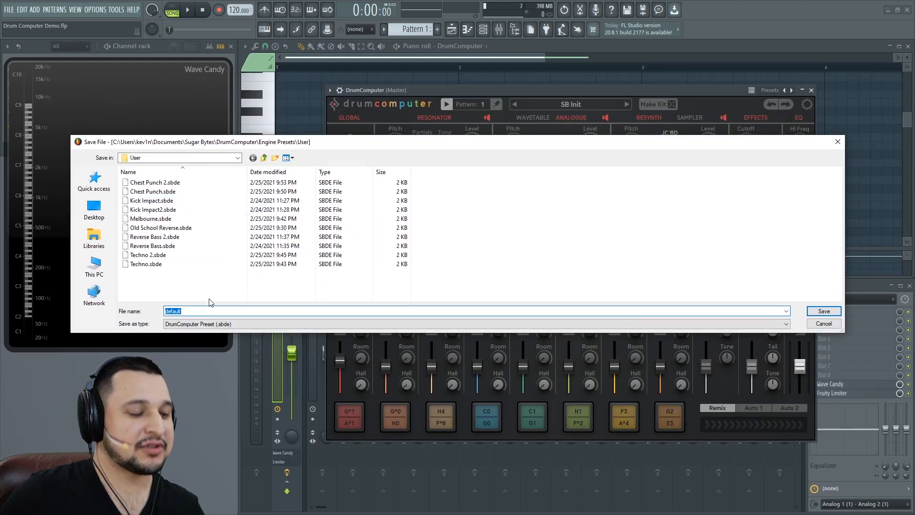
key(BackSpace)
text(Ki)
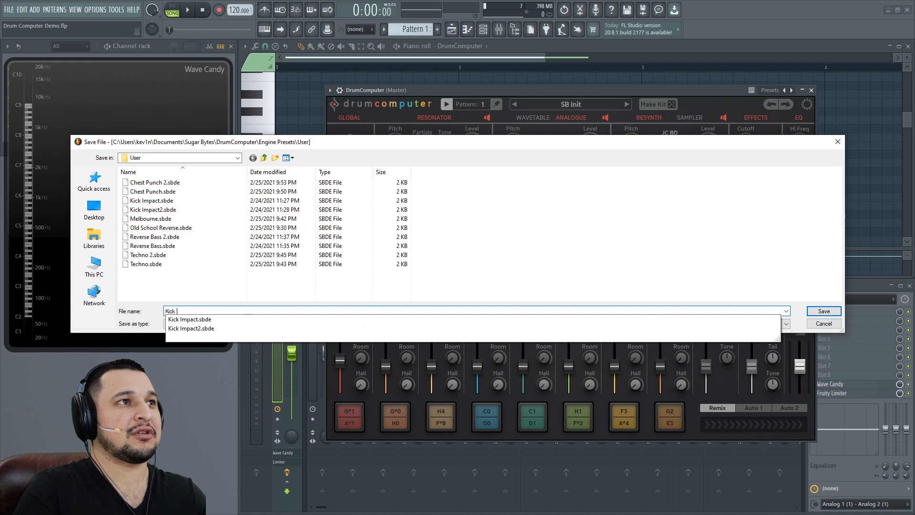
text(ck pU)
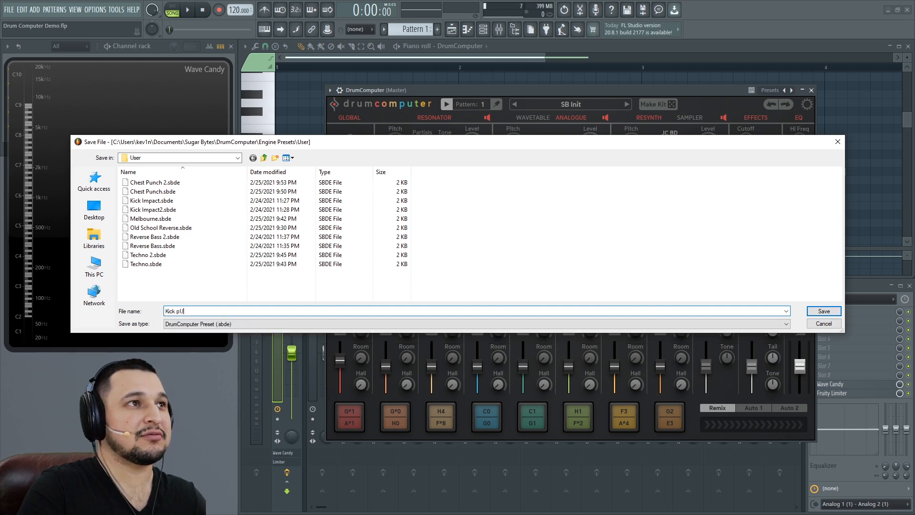
key(BackSpace)
key(BackSpace)
key(BackSpace)
key(BackSpace)
key(BackSpace)
text(Ppun)
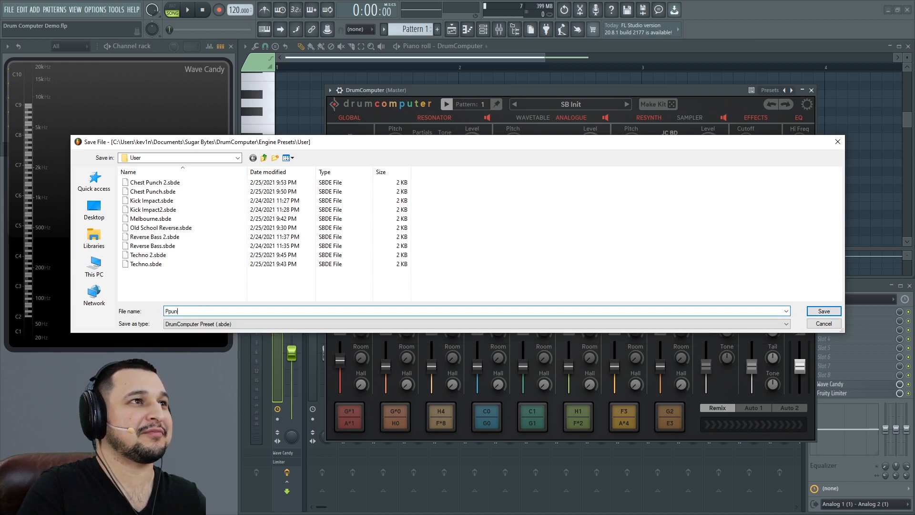
text(chy )
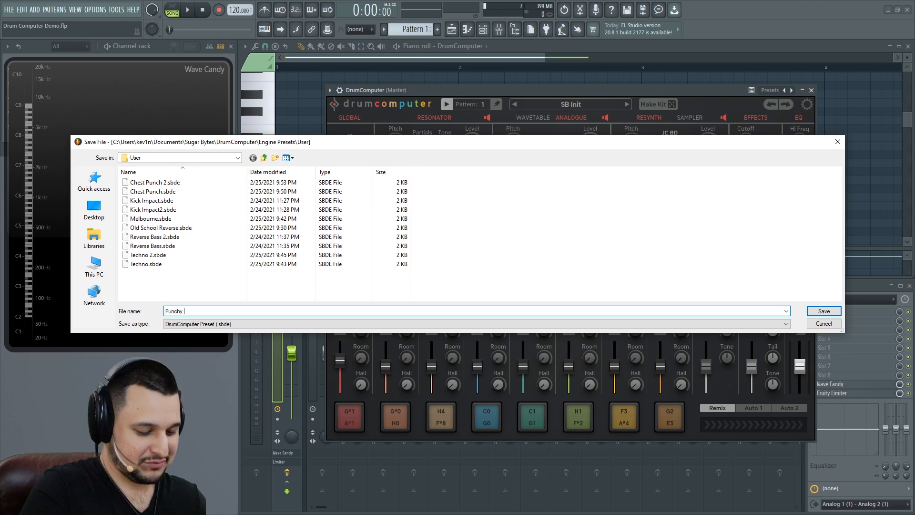
text(Kick)
key(Return)
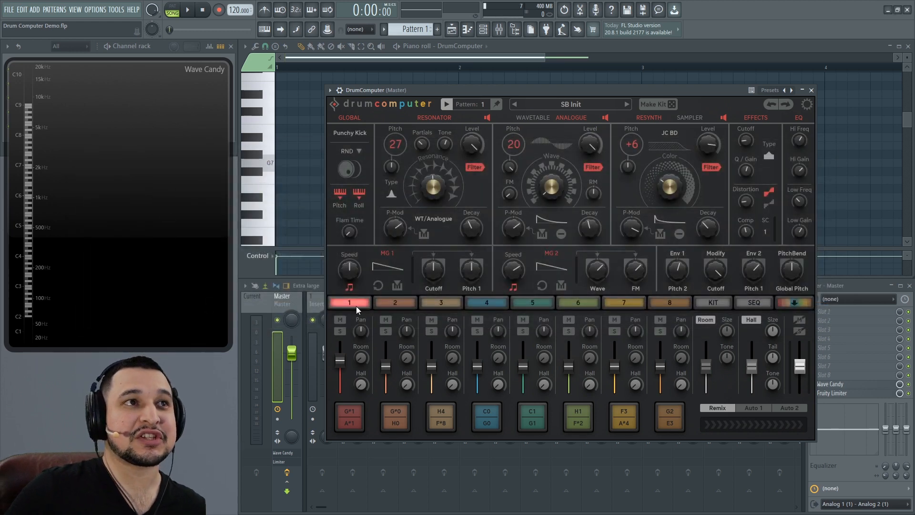
Step: Look through the settings of engines 2 to 8 one by one and return to engine 1
click(387, 306)
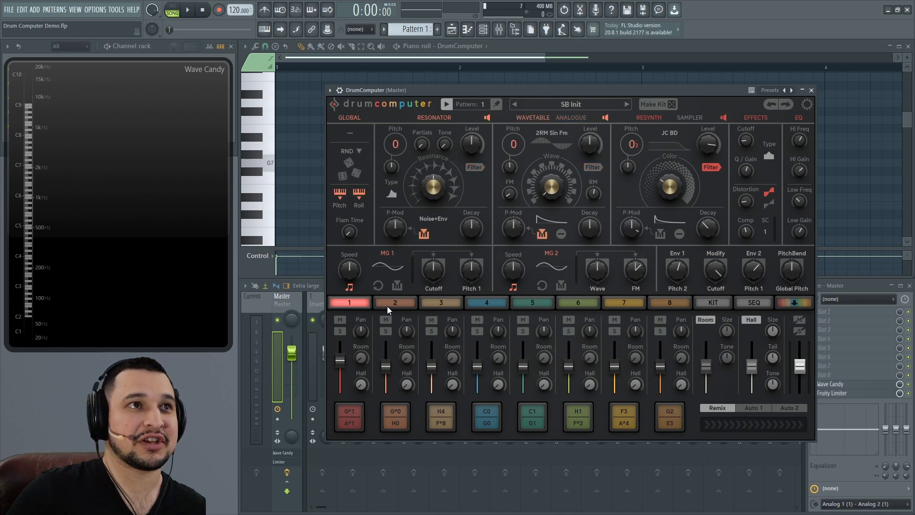
click(442, 302)
click(506, 306)
click(522, 302)
click(573, 306)
click(624, 302)
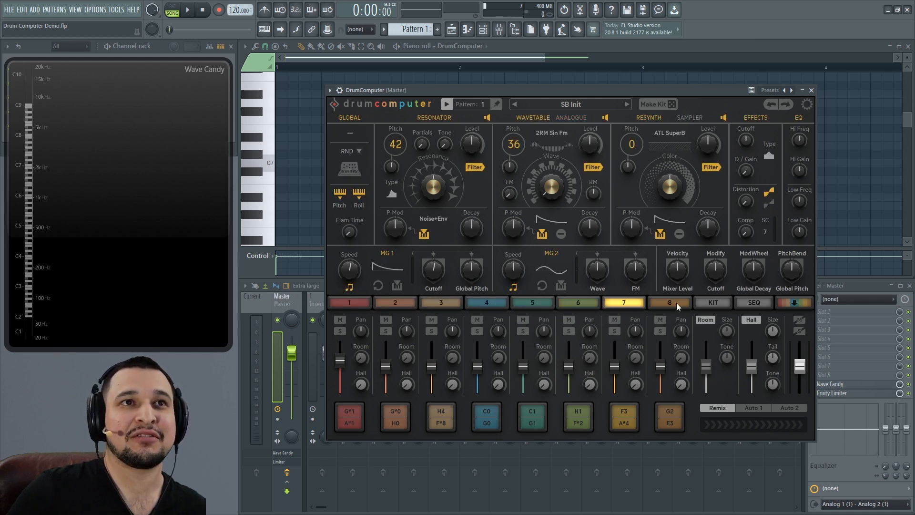
click(677, 302)
click(350, 302)
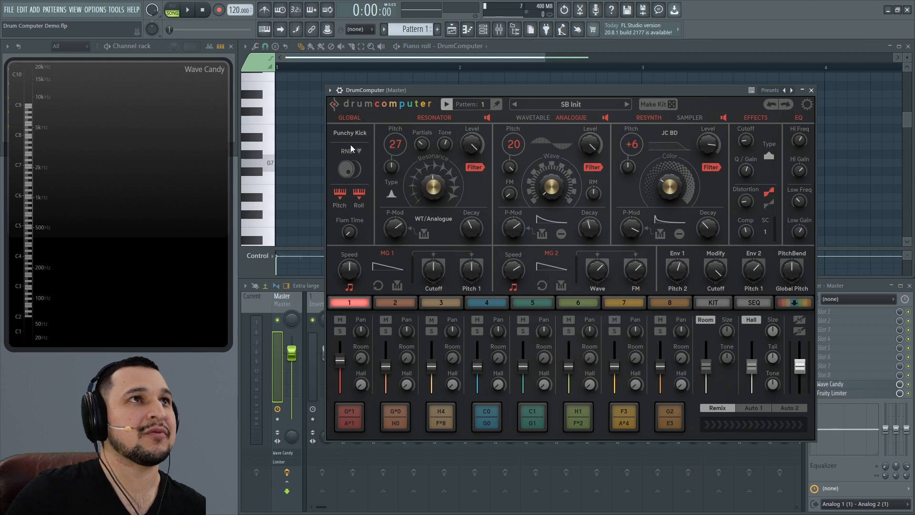
Step: Load the user preset Melbourne into engine 1 and audition it repeatedly on its pad
click(355, 132)
click(356, 156)
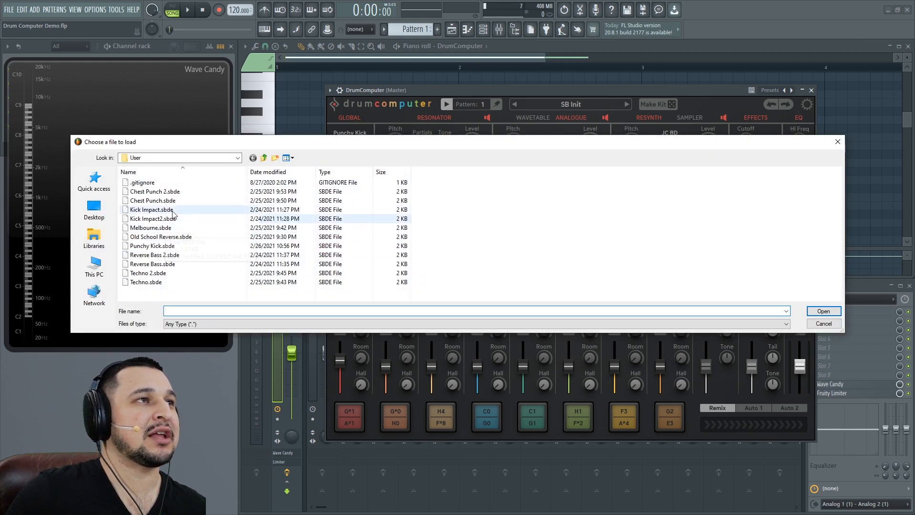
click(169, 227)
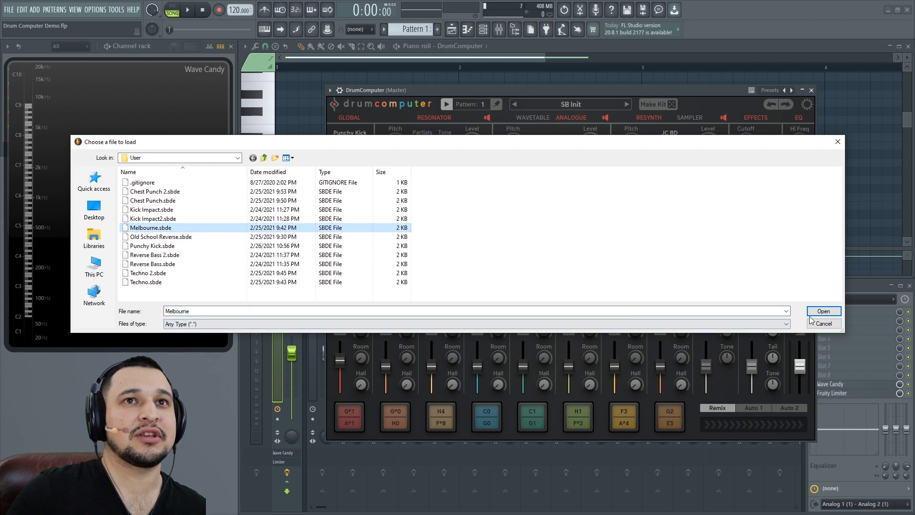
click(823, 310)
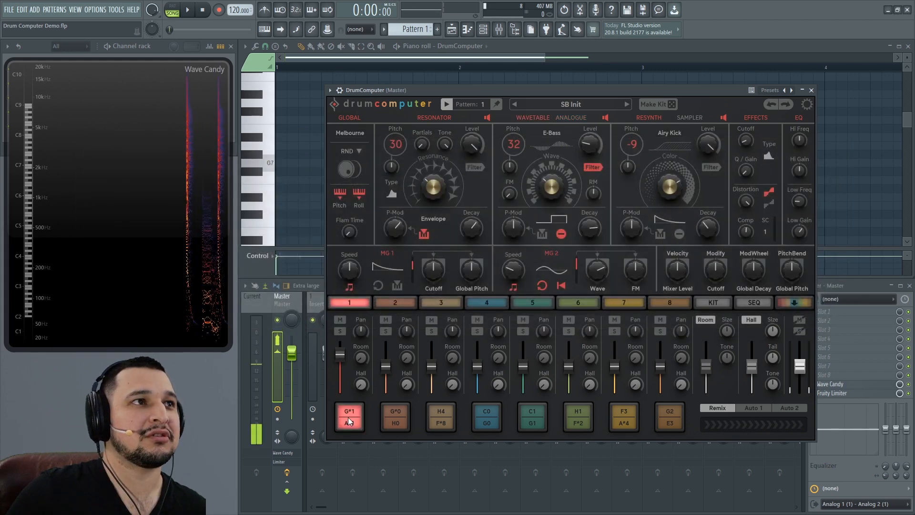
click(348, 421)
click(348, 421)
click(348, 421)
click(349, 422)
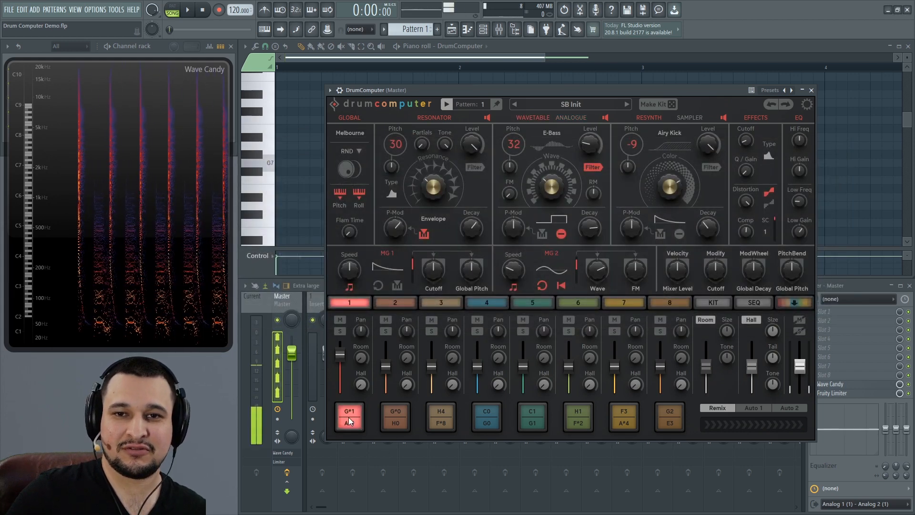
click(350, 422)
Step: Set the project tempo to 130 BPM and play the song briefly to hear the kick at that speed
drag(235, 10, 235, 2)
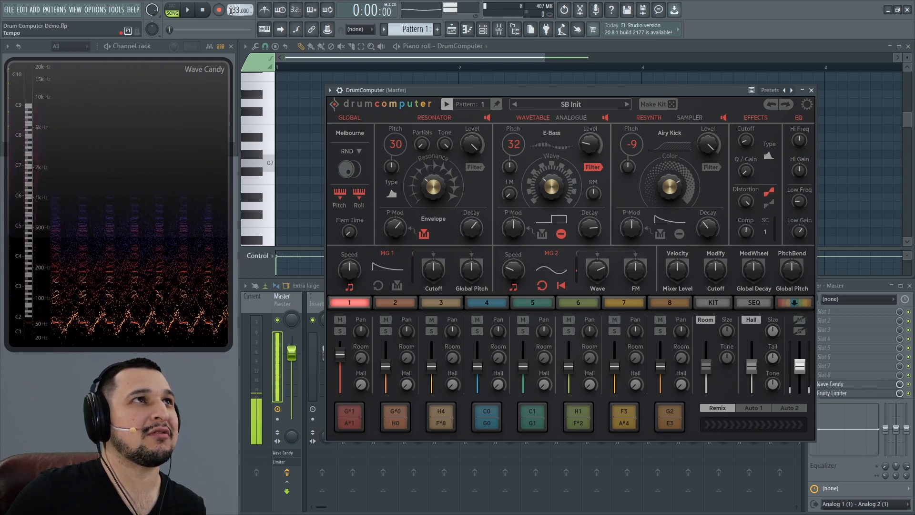
key(space)
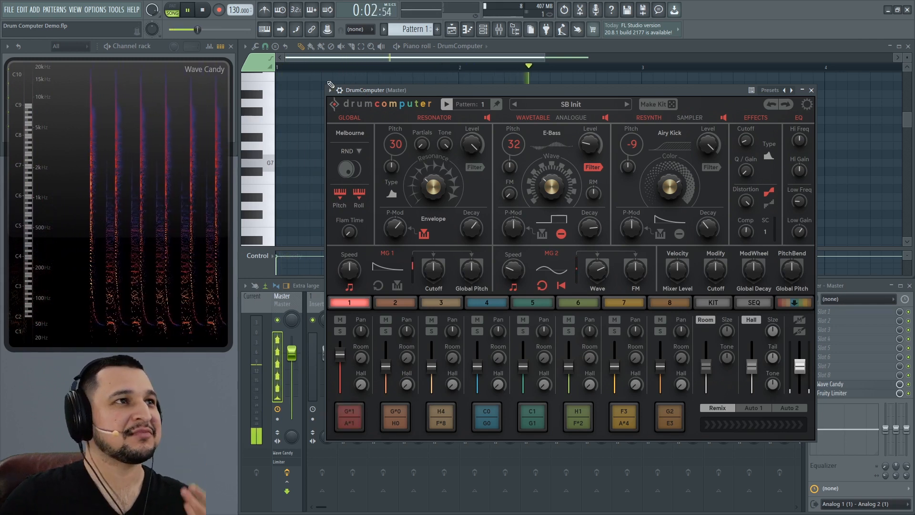
key(space)
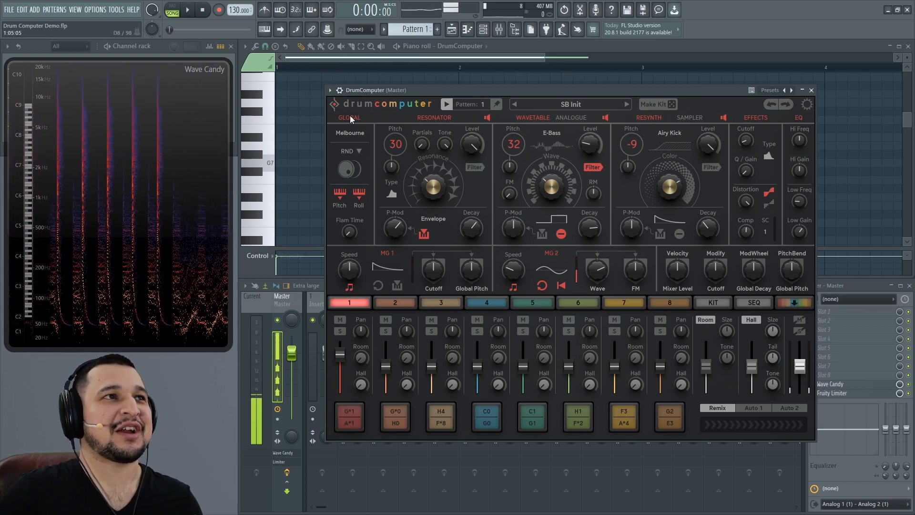
Step: Load the user preset Old School Reverse into engine 1 and listen to it with song playback
click(351, 132)
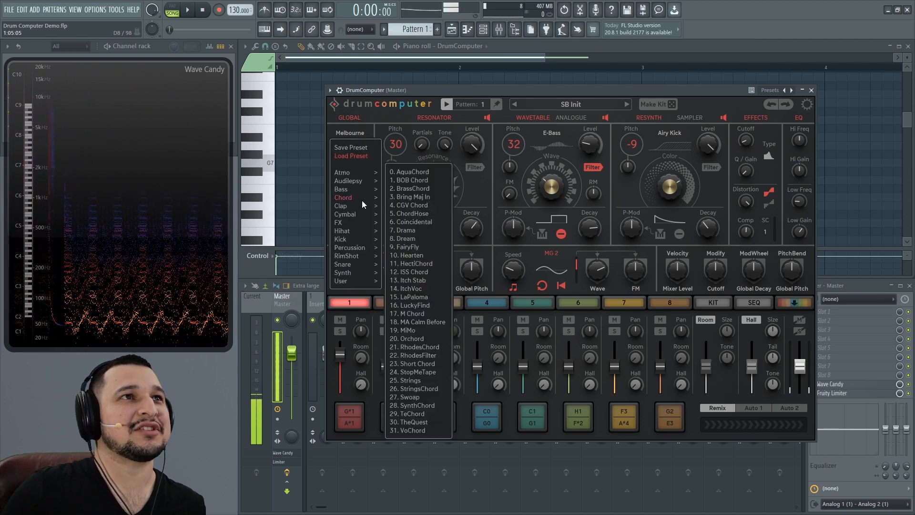
click(353, 155)
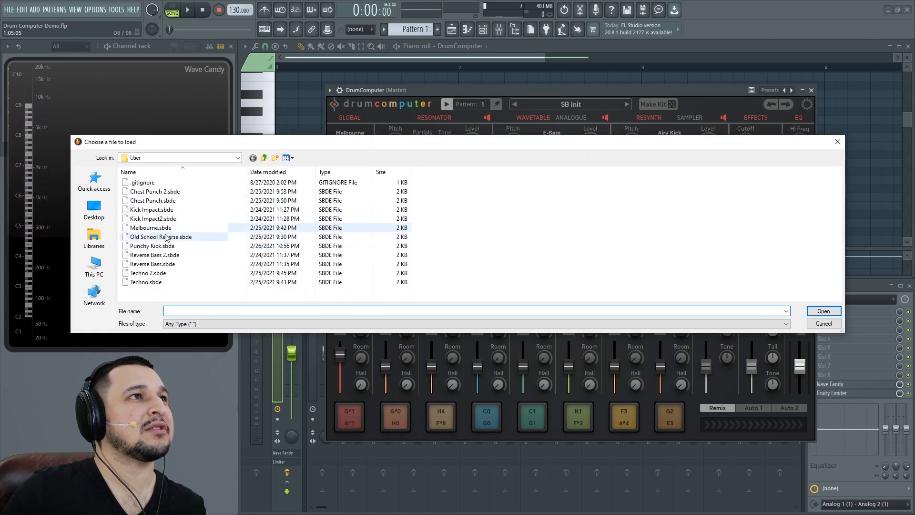
click(164, 238)
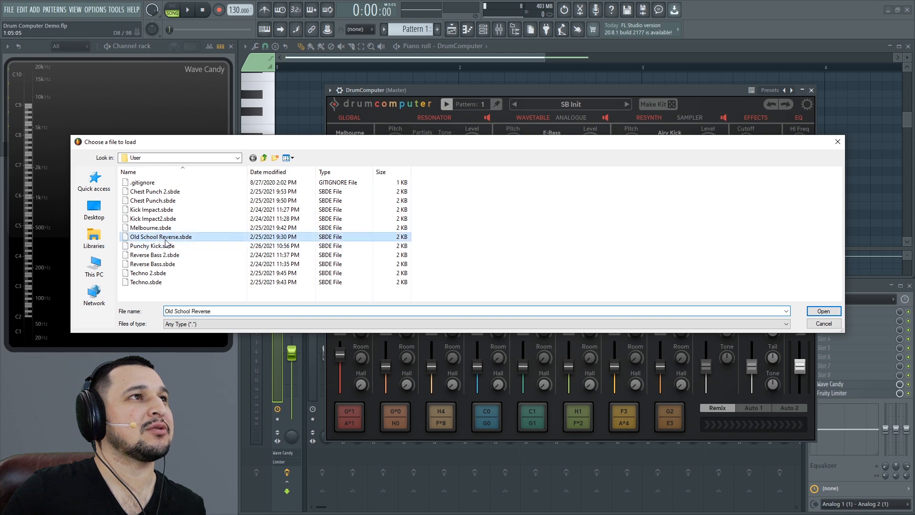
click(816, 313)
key(space)
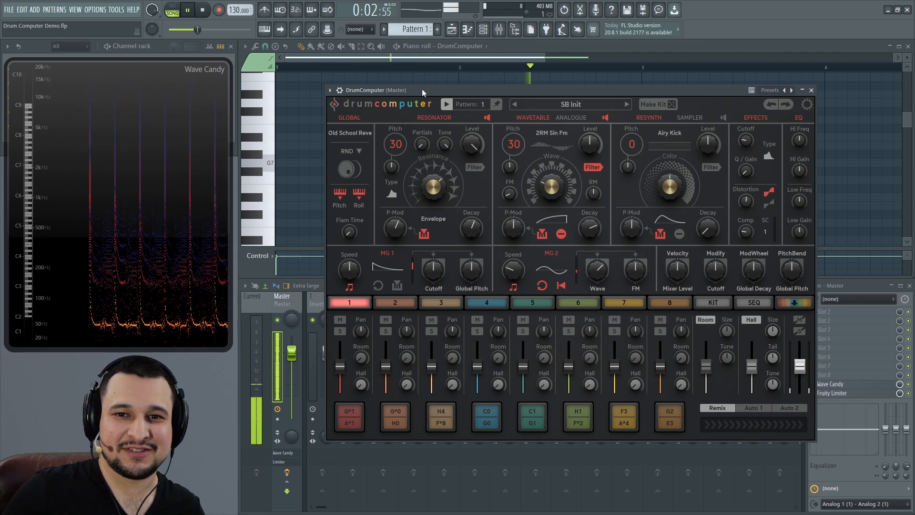
key(space)
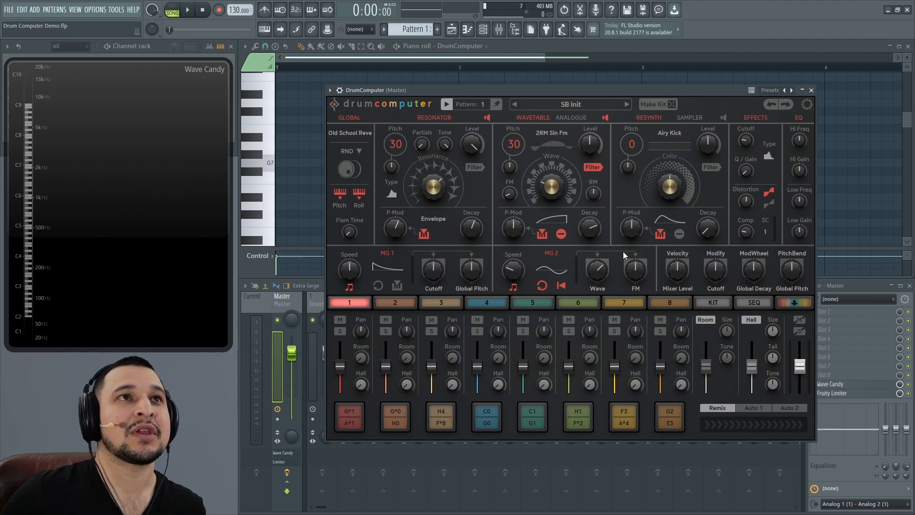
Step: Load the kit preset SB In Form from the Sugar Bytes bank
click(345, 133)
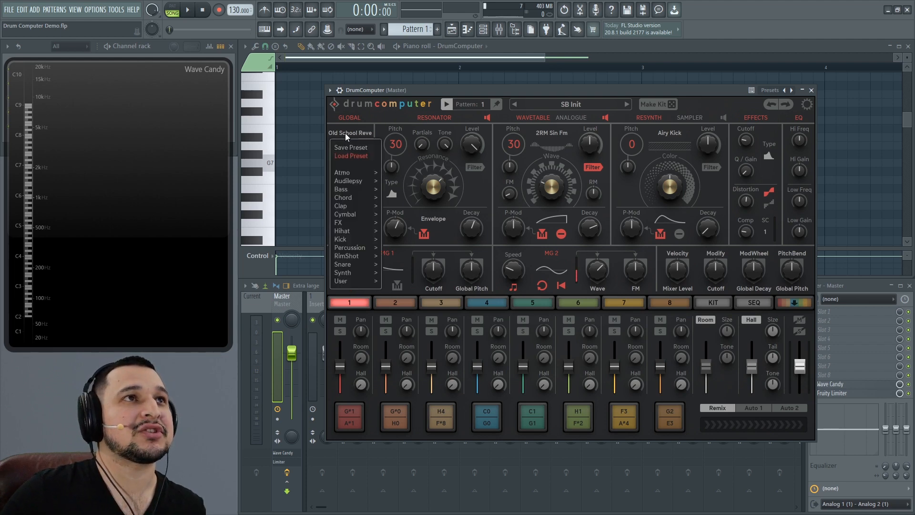
click(356, 156)
mouse_move(551, 157)
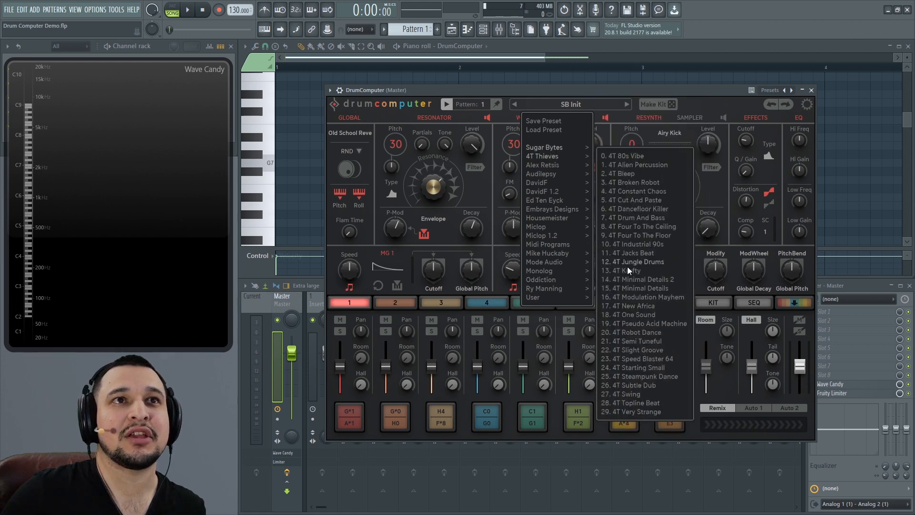
mouse_move(577, 150)
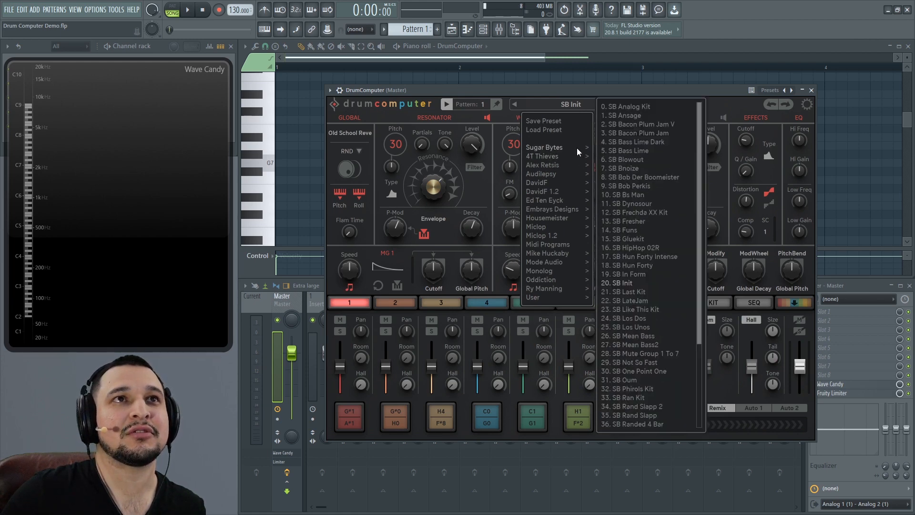
click(627, 275)
click(588, 102)
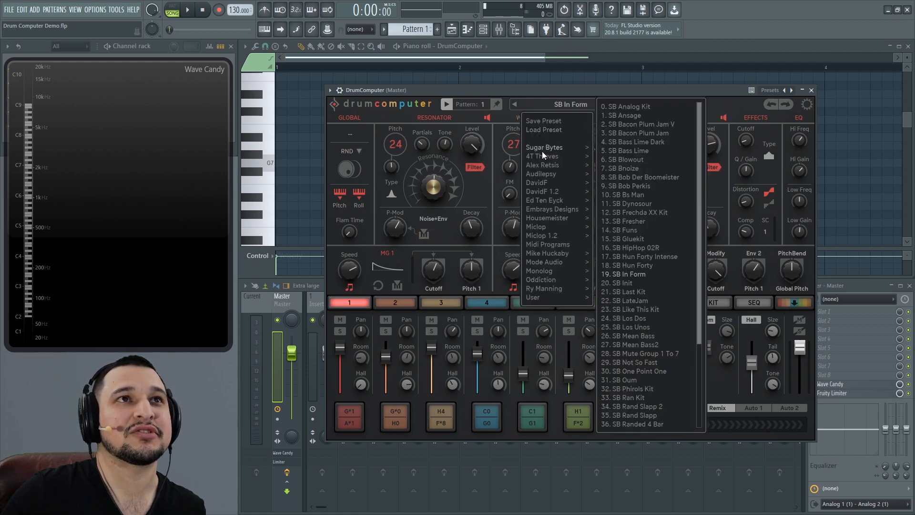
mouse_move(542, 147)
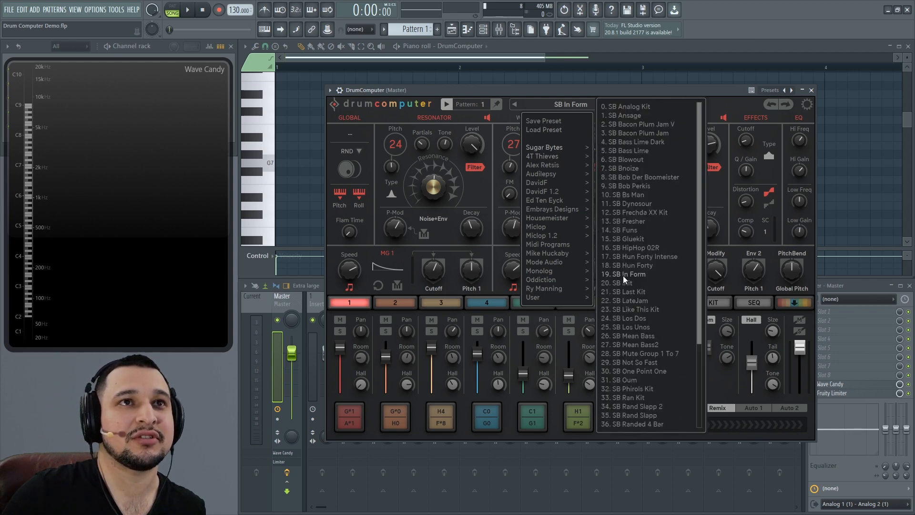
click(502, 106)
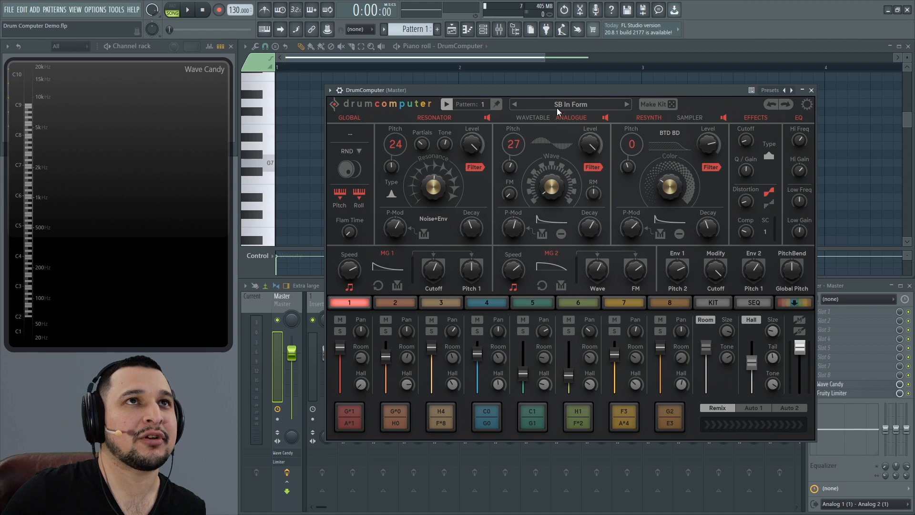
Step: Load the kit preset SB Init from the Sugar Bytes bank
click(569, 105)
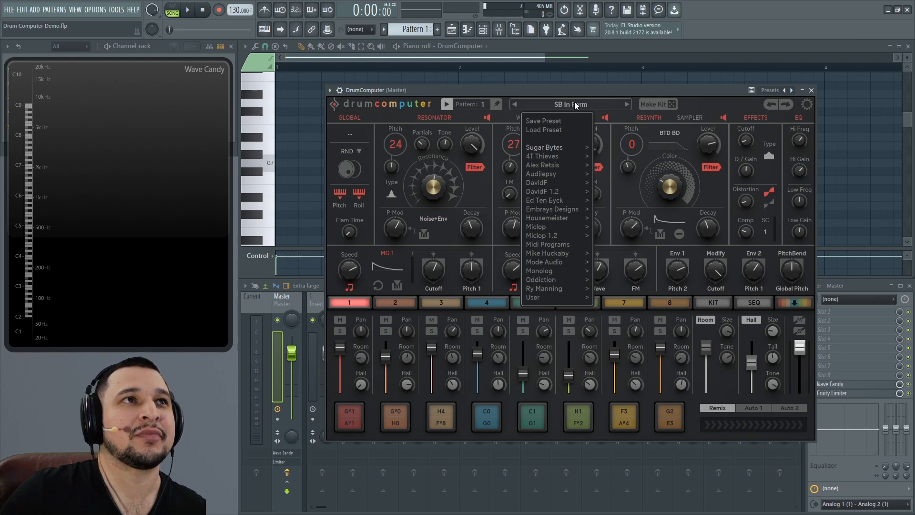
mouse_move(552, 201)
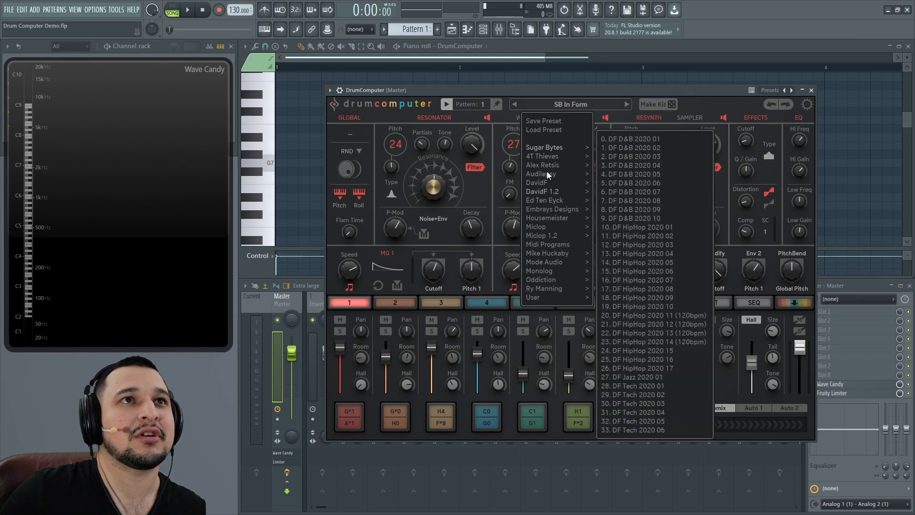
mouse_move(552, 151)
click(619, 283)
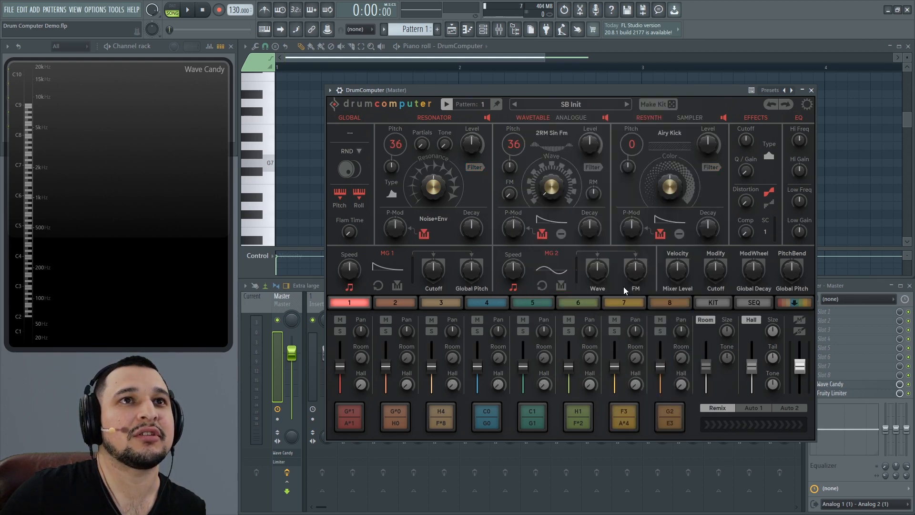
Step: Check the init kit's engines 2 and 3 and return to engine 1
click(394, 303)
click(440, 303)
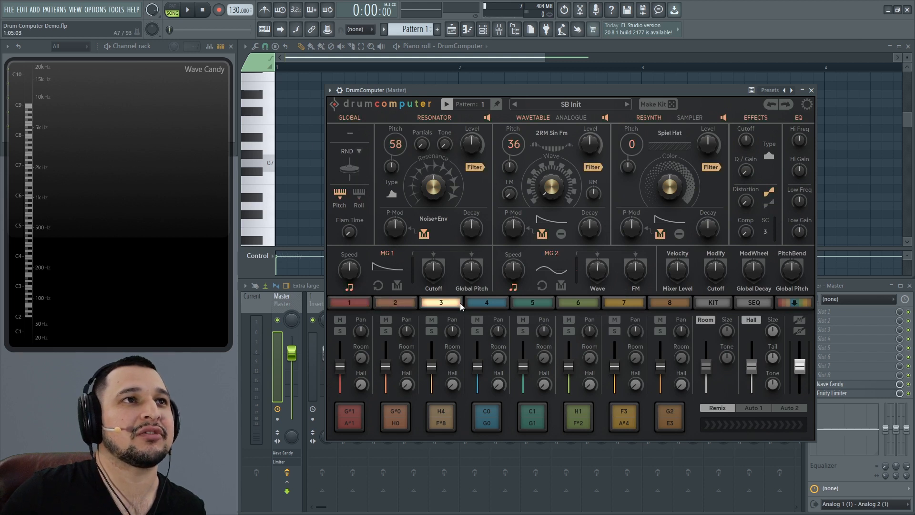
click(465, 304)
click(359, 304)
Step: Audition the init kit's sounds on the drum pads, working from engine 1 to engine 8
click(357, 413)
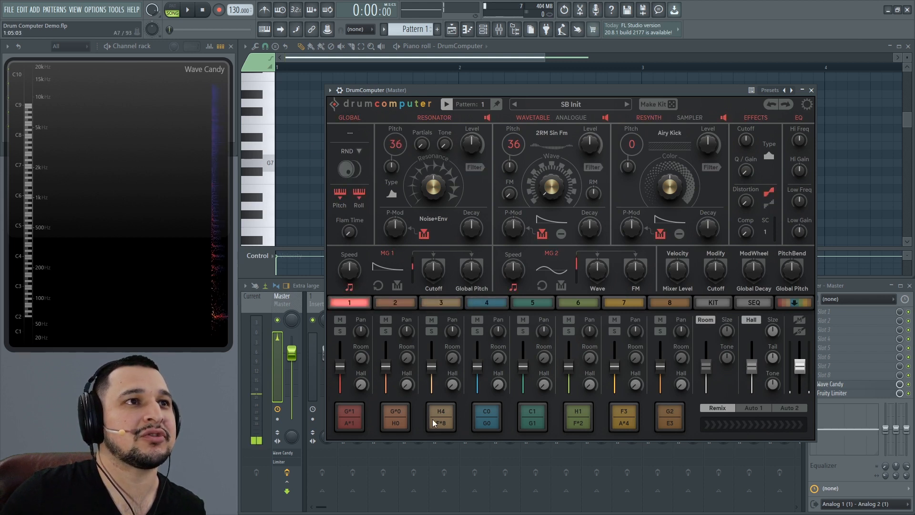
click(433, 418)
click(430, 415)
click(430, 415)
click(535, 420)
click(577, 418)
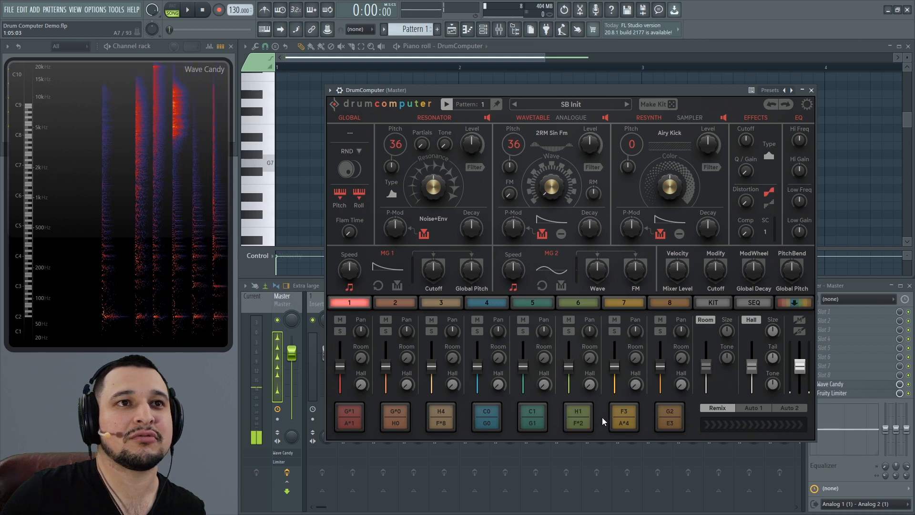
click(622, 417)
click(681, 422)
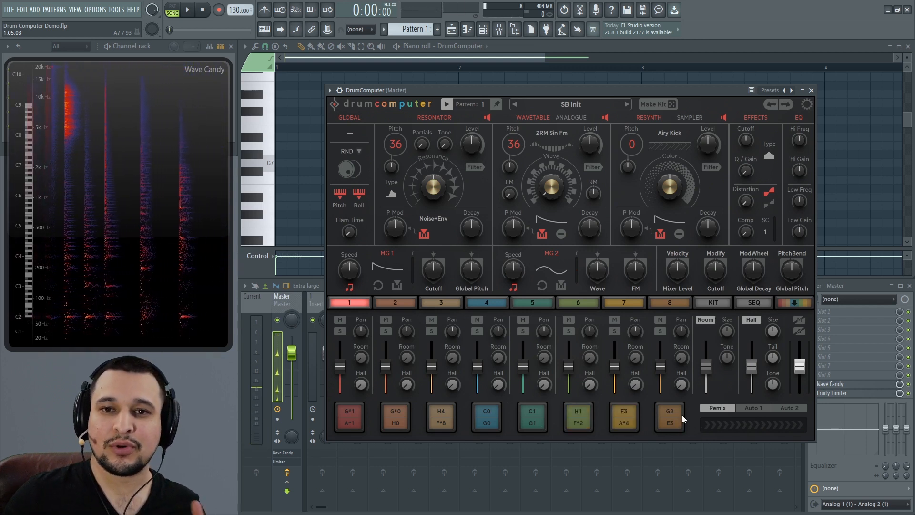
Step: Audition engine 1's sound on its drum pad and start playback of the pattern
click(347, 428)
click(347, 428)
click(347, 428)
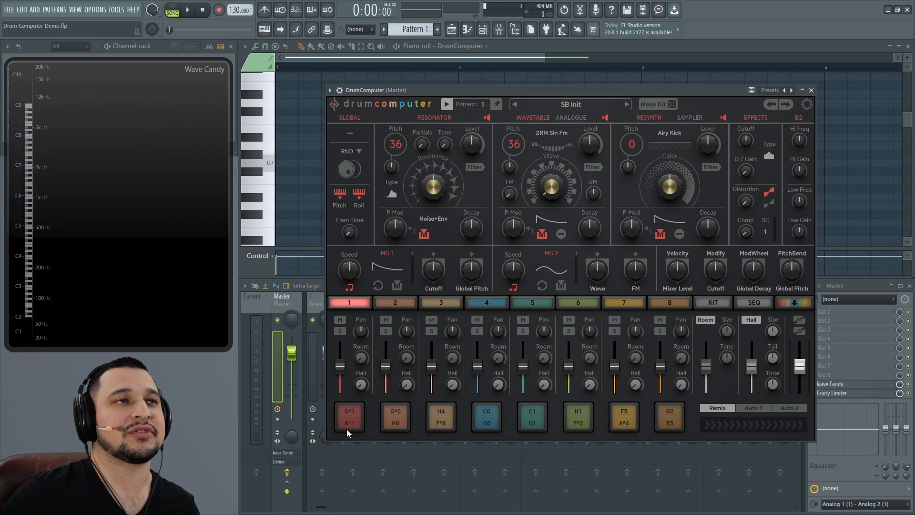
key(space)
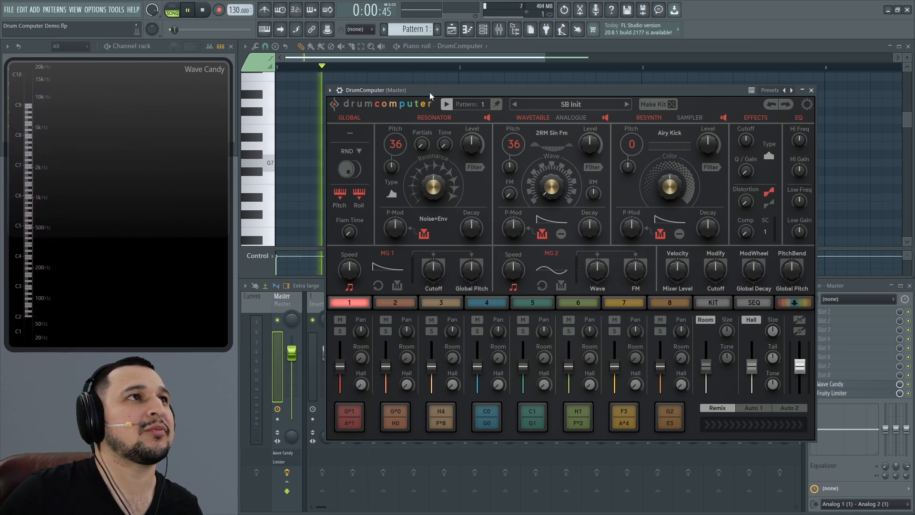
Step: Place engine 1 hits on steps 1 and 5 in the sequencer, and play the pattern from engine 1's page
click(754, 303)
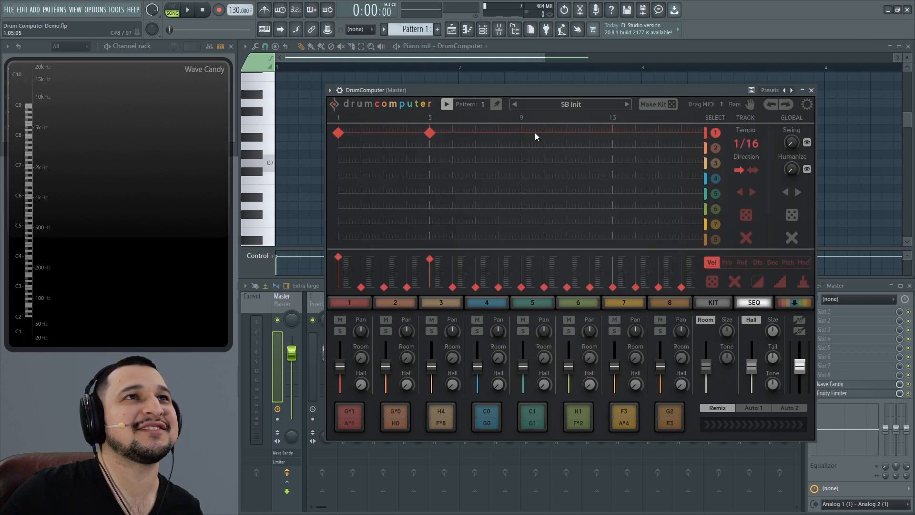
click(335, 305)
key(space)
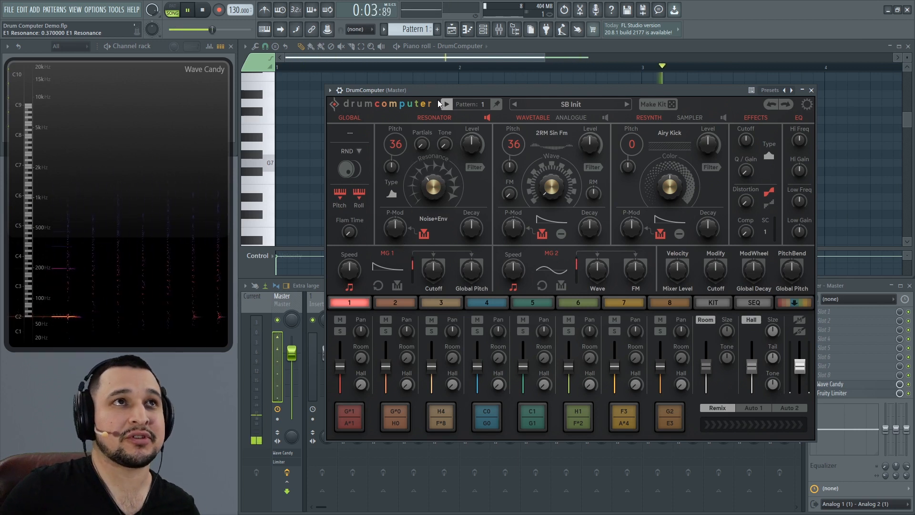
key(space)
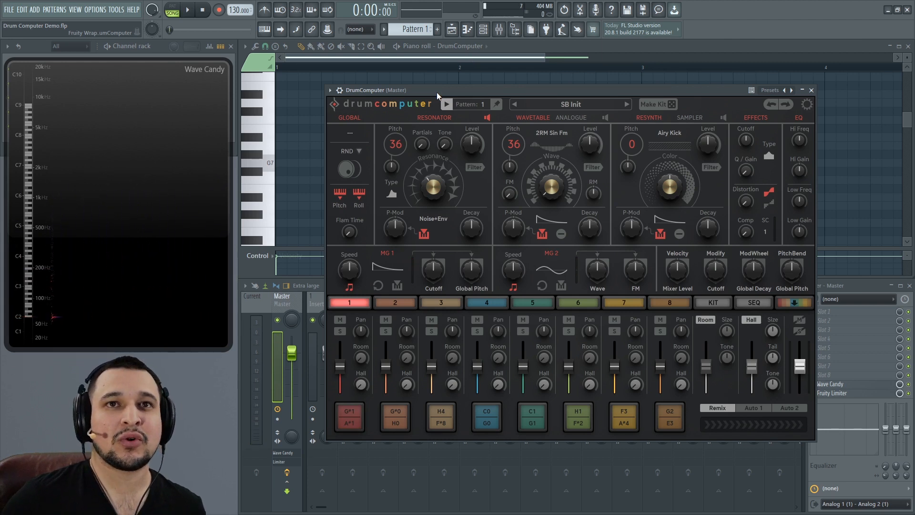
Step: Disable the Fruity Limiter on the Master channel and bring DrumComputer back to the front
click(909, 393)
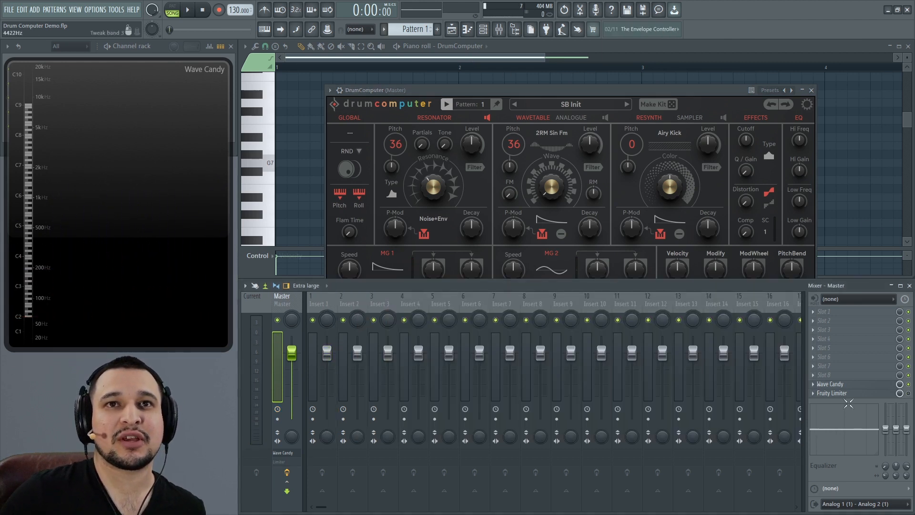
click(407, 90)
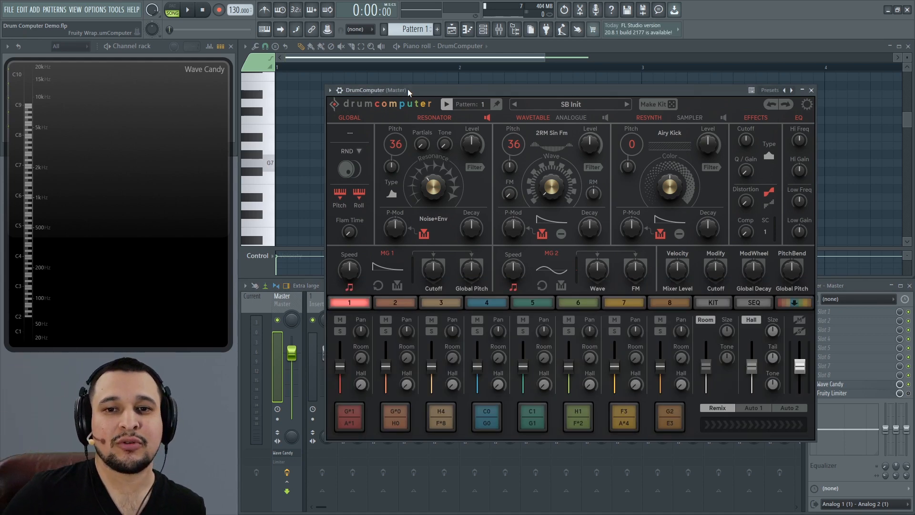
Step: Load FabFilter Volcano 2 into slot 3 of the Master mixer channel
click(846, 333)
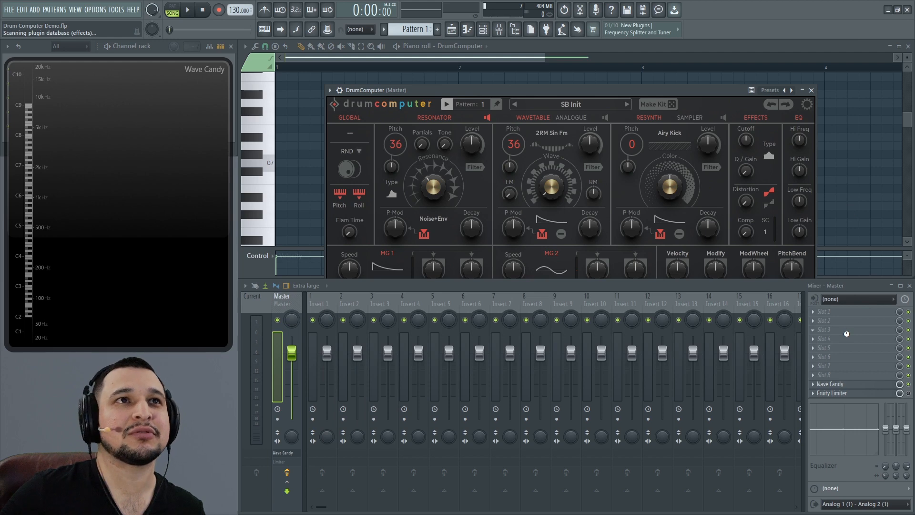
click(846, 333)
text(volc)
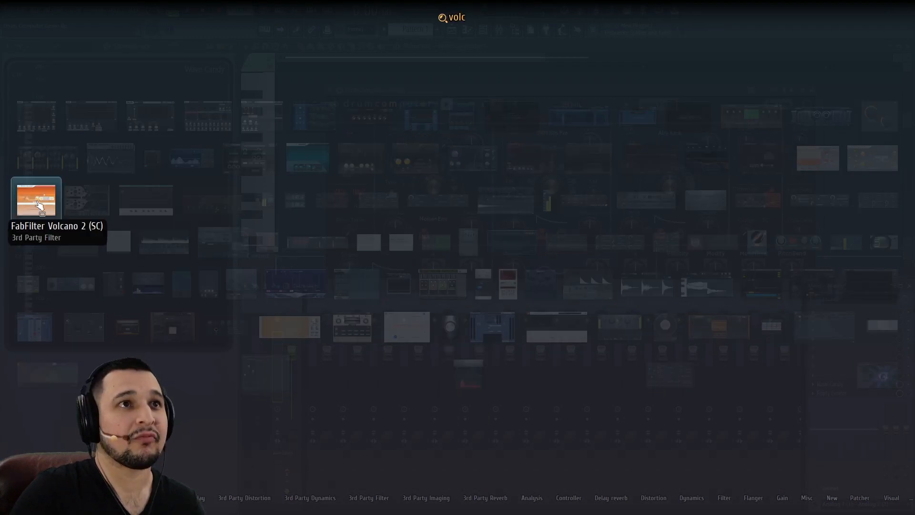
key(Return)
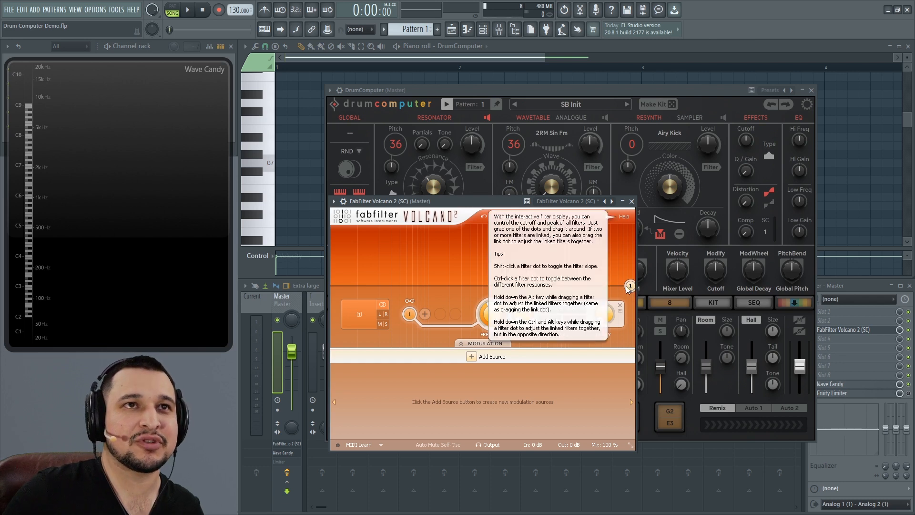
Step: Sweep the cutoff and peak of Volcano 2's low-pass filter while auditioning the pattern, and close the plugin window
key(space)
drag(629, 285, 463, 297)
key(space)
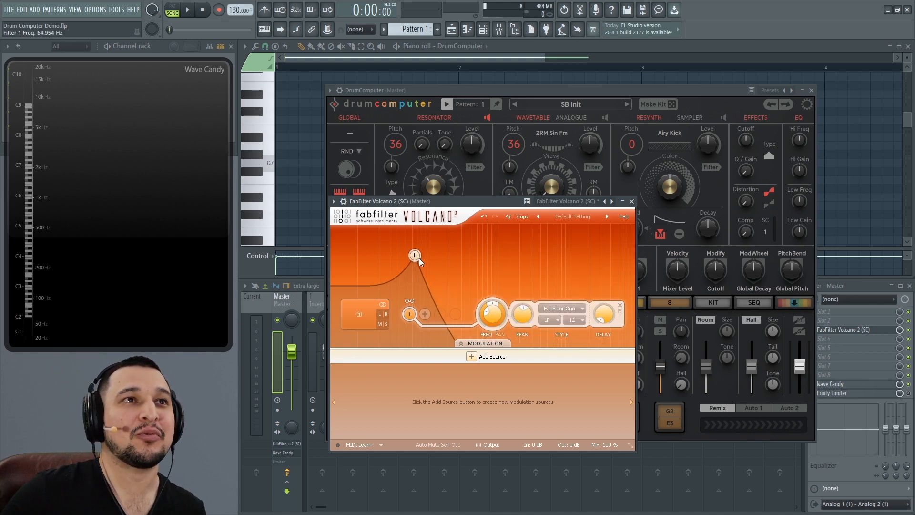
drag(405, 232, 441, 319)
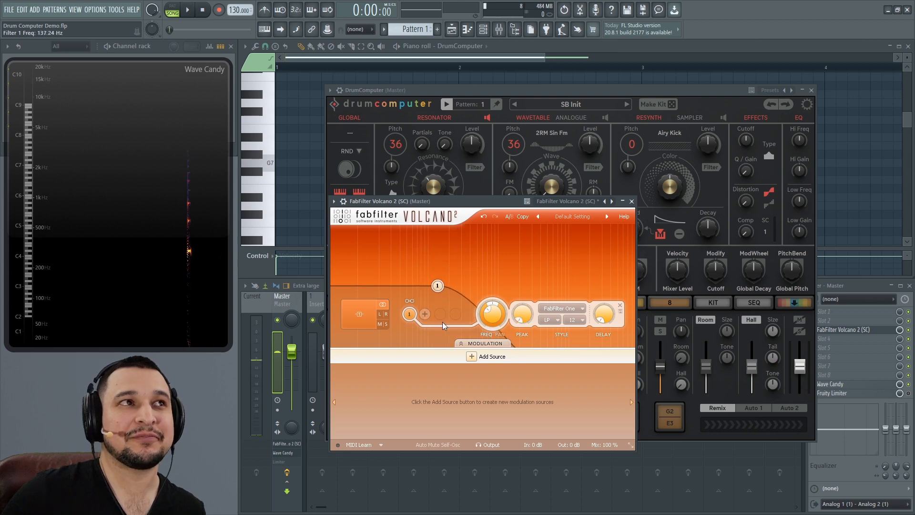
click(631, 201)
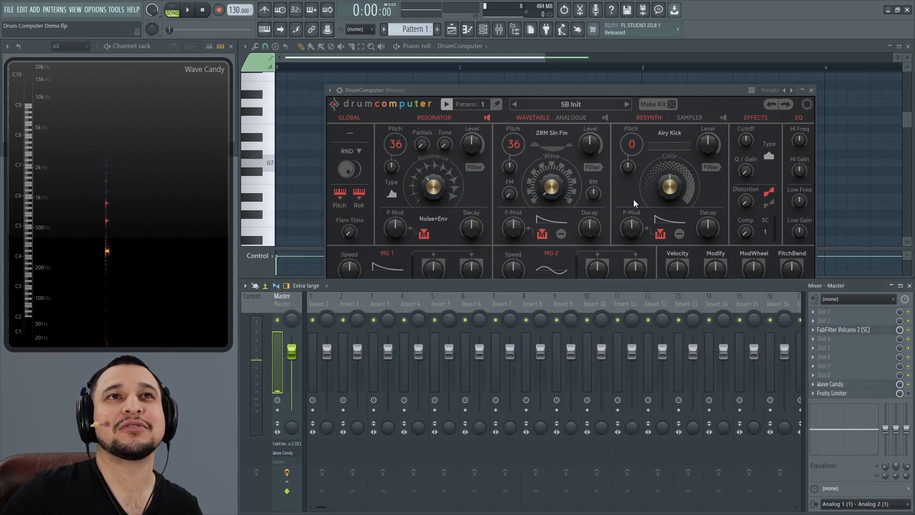
Step: Delete FabFilter Volcano 2 from the Master channel and return to DrumComputer
right_click(828, 329)
click(825, 309)
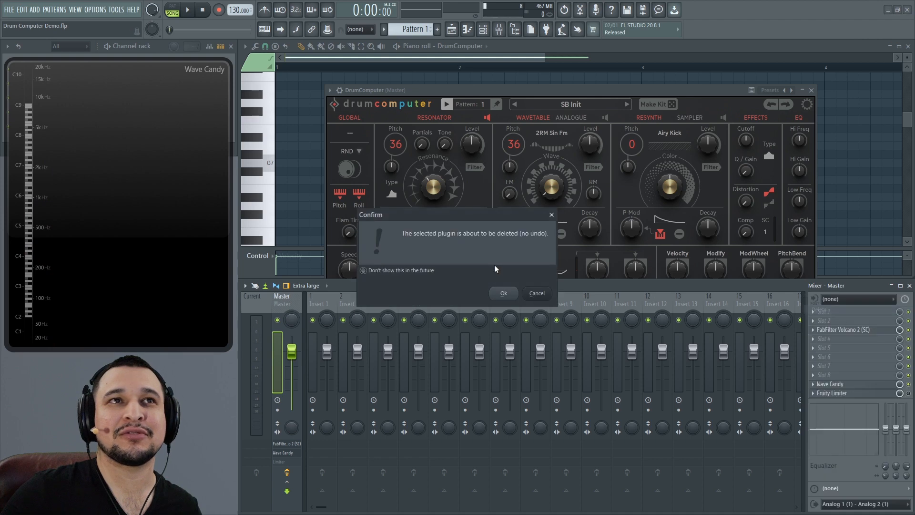
click(502, 294)
click(396, 90)
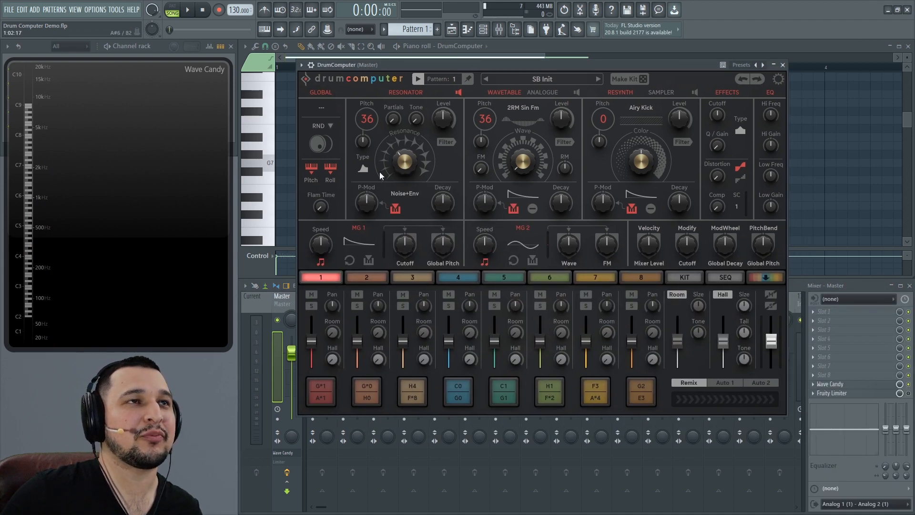
Step: Switch engine 1's resonator type to BandPass and sweep its Resonance during playback
key(space)
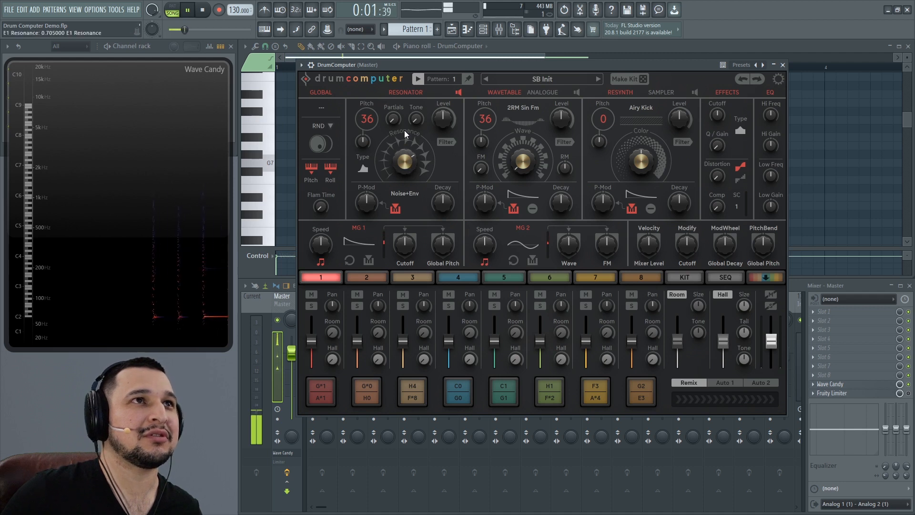
click(363, 168)
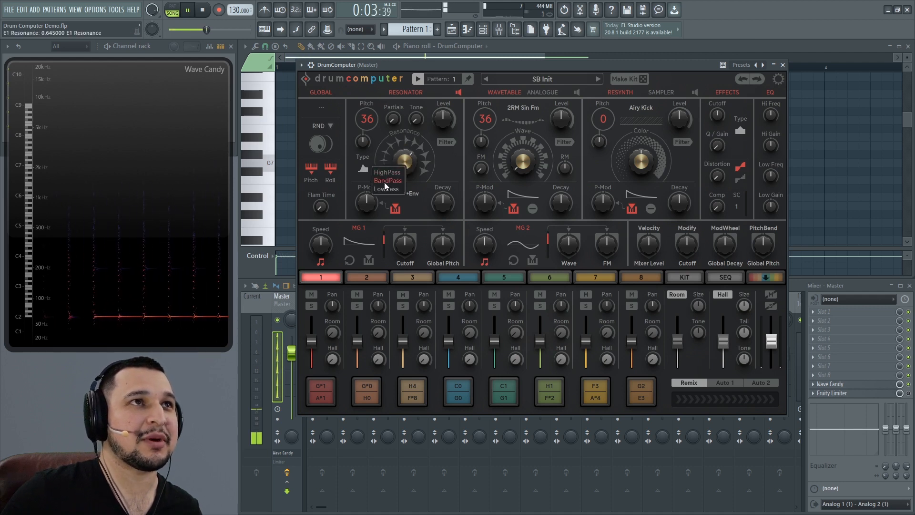
click(385, 181)
drag(404, 161, 408, 147)
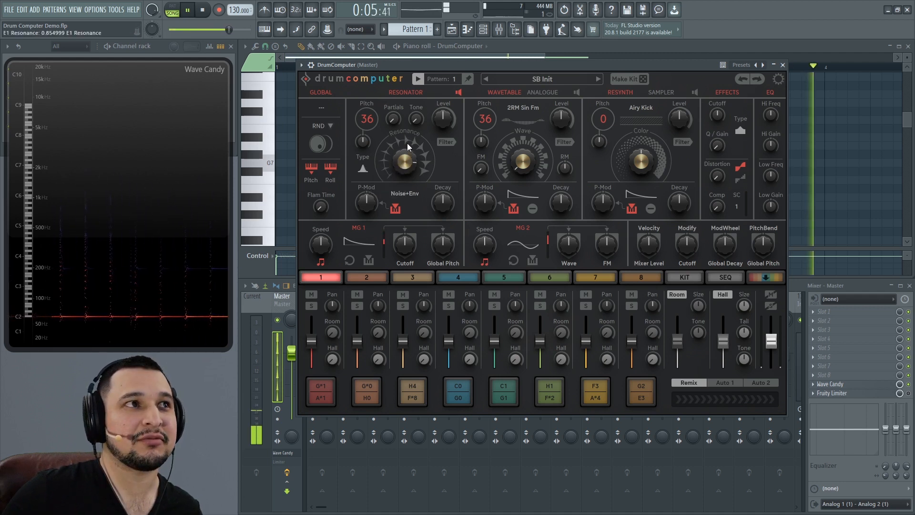
Step: Set engine 1's resonator type to LowPass, sweep its Resonance during playback, and stop the pattern
click(362, 169)
click(383, 196)
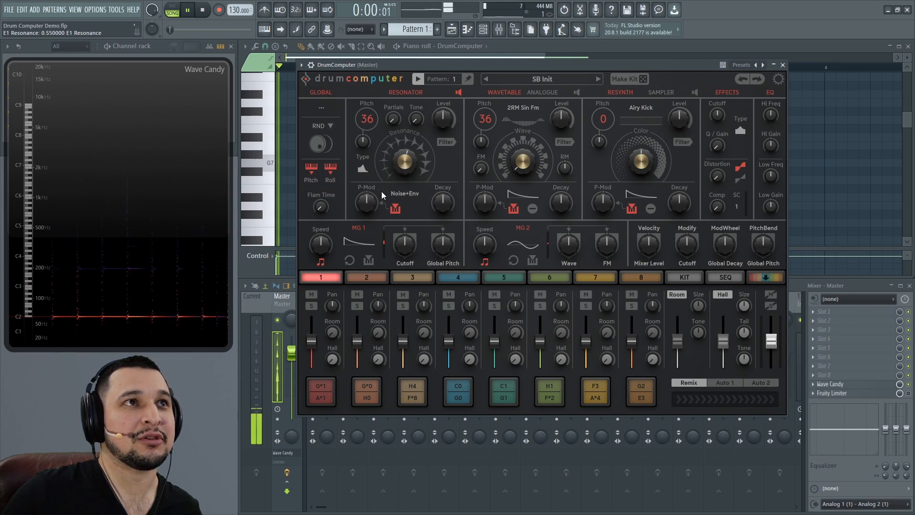
drag(407, 158, 401, 184)
key(space)
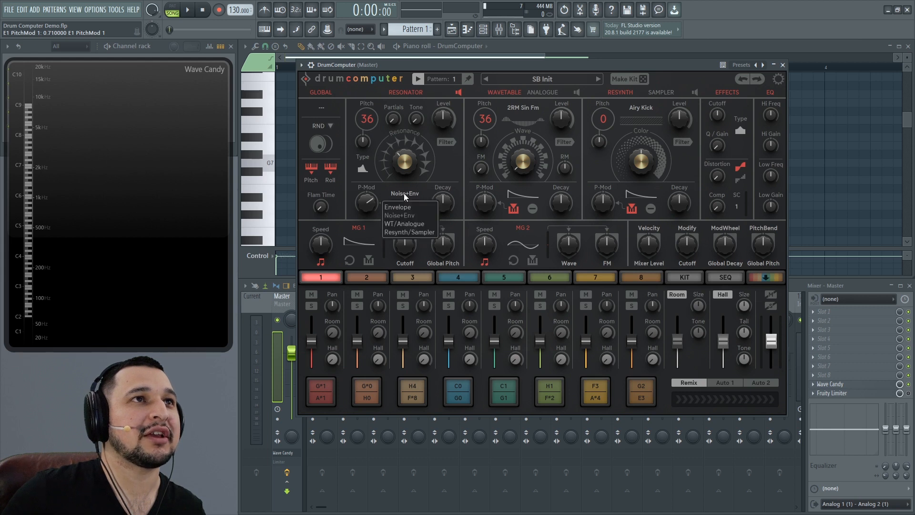
Step: Set engine 1's resonator P-Mod to 0.71 with Envelope as its source, and audition longer and shorter Decay amounts
click(410, 207)
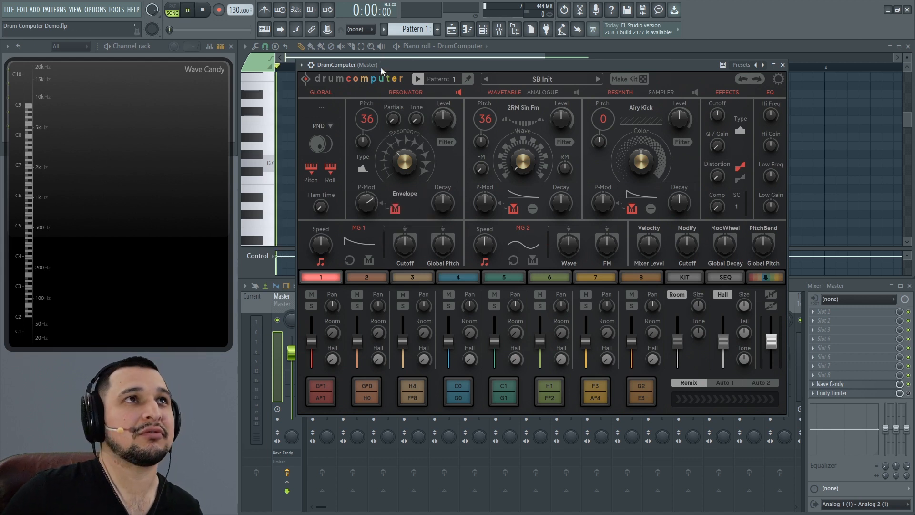
drag(442, 203, 446, 177)
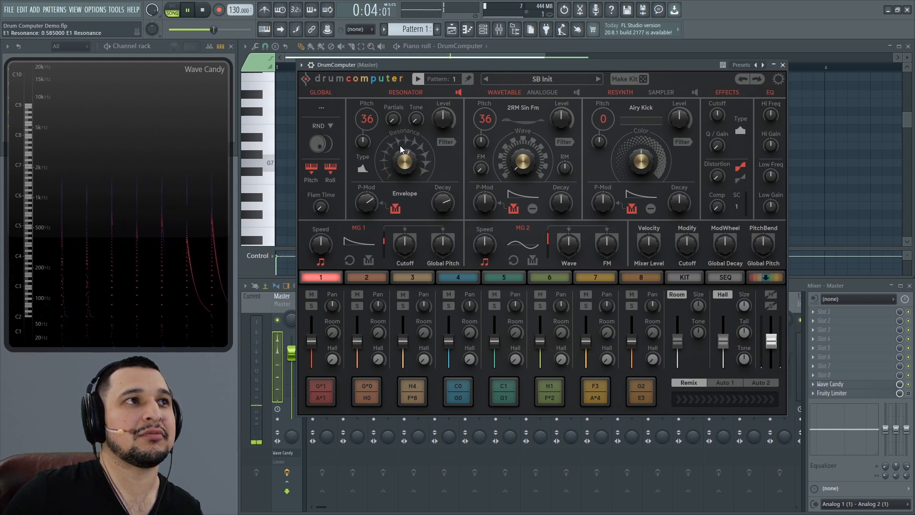
drag(436, 193, 427, 232)
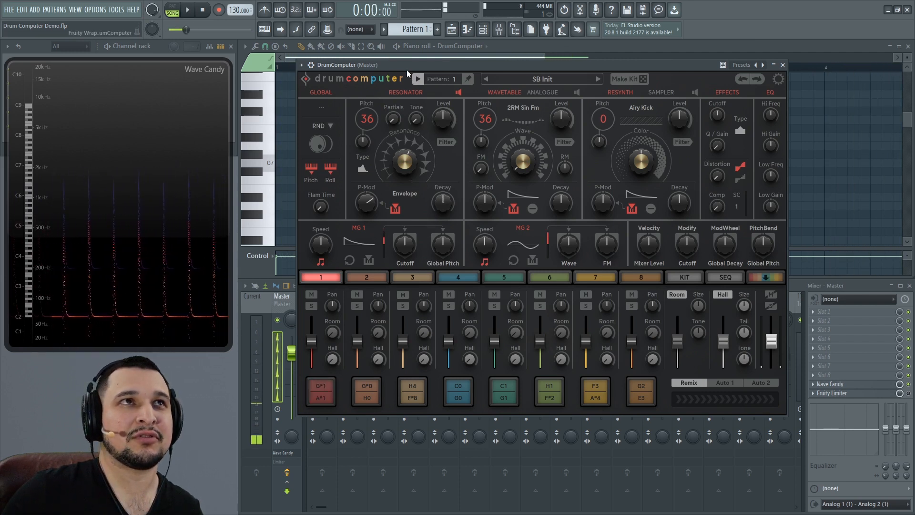
key(space)
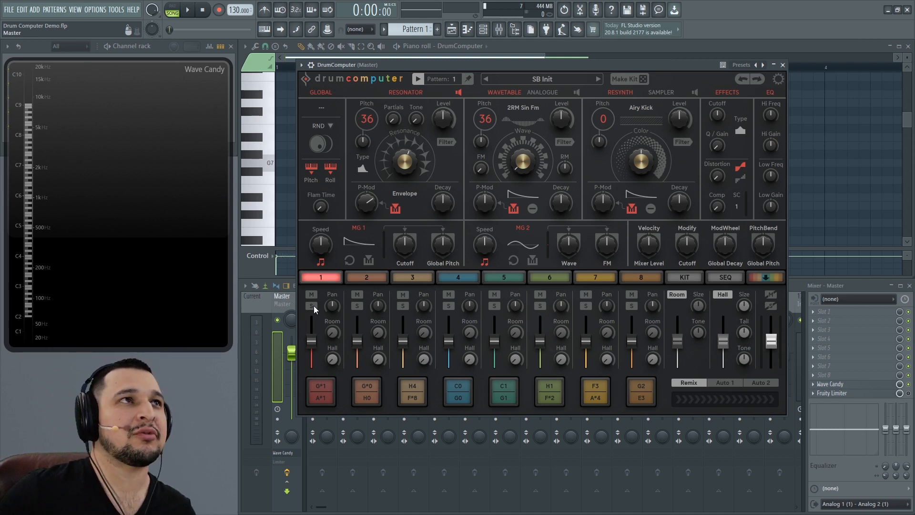
Step: Set engine 1's resonator Pitch to 46 and its Decay to 58.5% while the pattern plays
key(space)
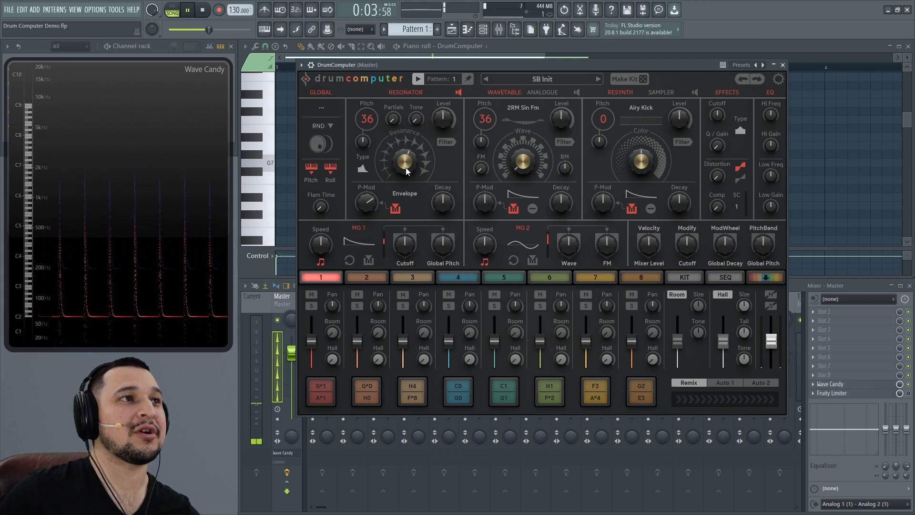
key(space)
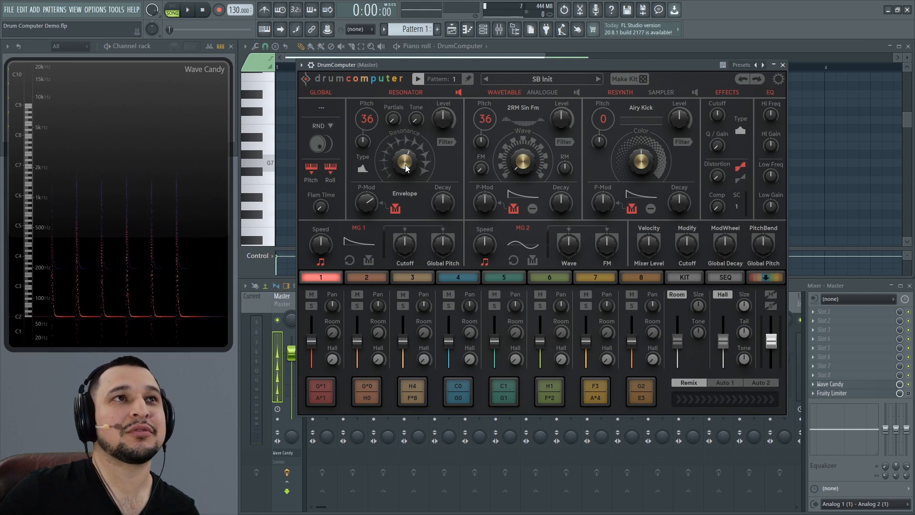
key(space)
mouse_move(442, 209)
mouse_down()
mouse_move(446, 180)
mouse_move(443, 203)
mouse_move(443, 179)
mouse_move(443, 190)
mouse_up()
drag(371, 128, 374, 104)
drag(434, 206, 438, 206)
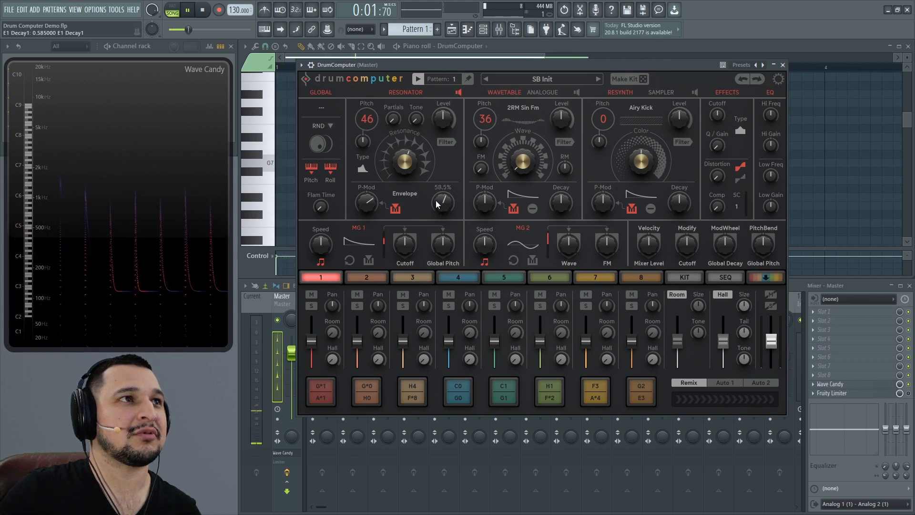
Step: Raise engine 1's resonator Tone and set its Resonance to about 0.545 during playback
scroll(416, 181, up, 6)
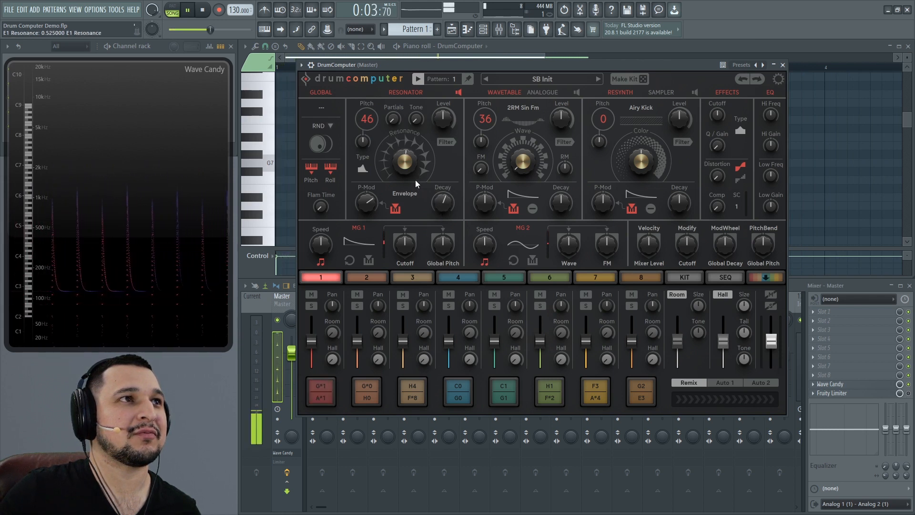
drag(416, 118, 425, 22)
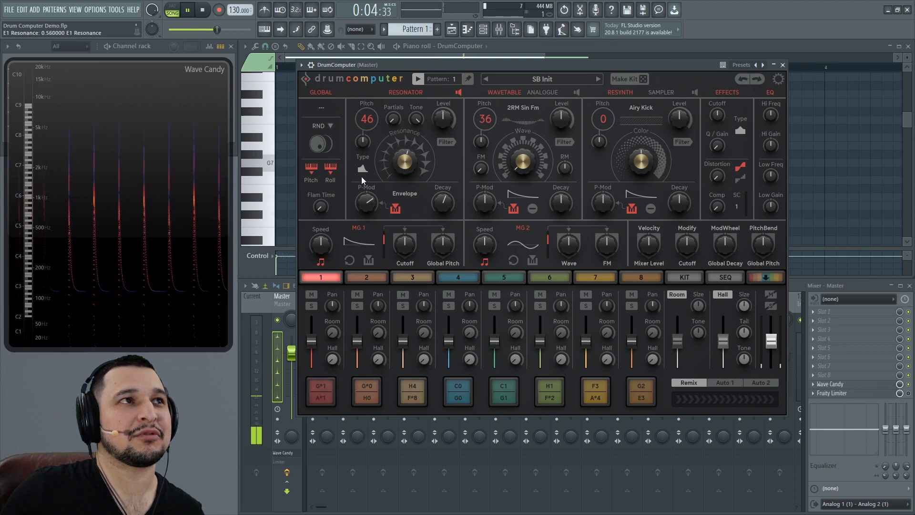
mouse_move(408, 169)
mouse_down()
mouse_move(412, 199)
mouse_move(410, 158)
mouse_up()
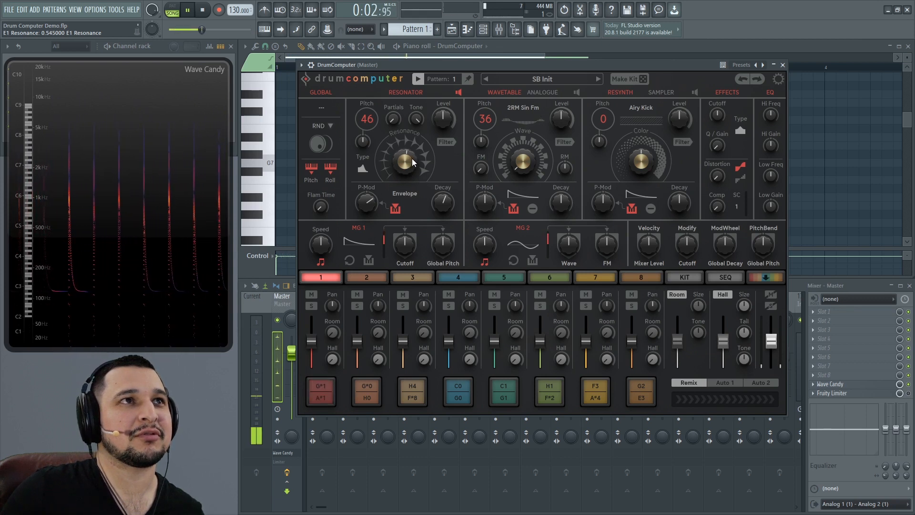
Step: Lower engine 1's resonator Pitch to 38, stop playback, and return to DrumComputer
mouse_move(367, 120)
mouse_down()
mouse_move(369, 131)
mouse_move(370, 121)
mouse_up()
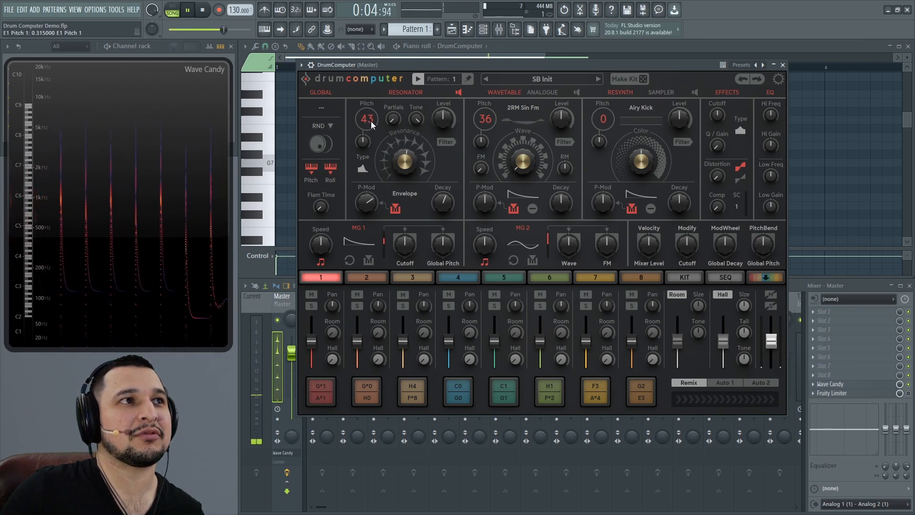
click(393, 60)
key(space)
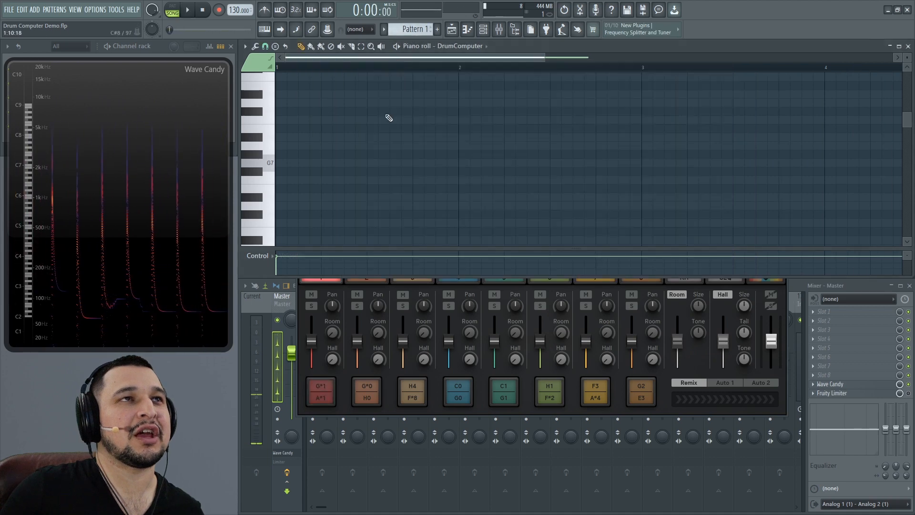
click(392, 293)
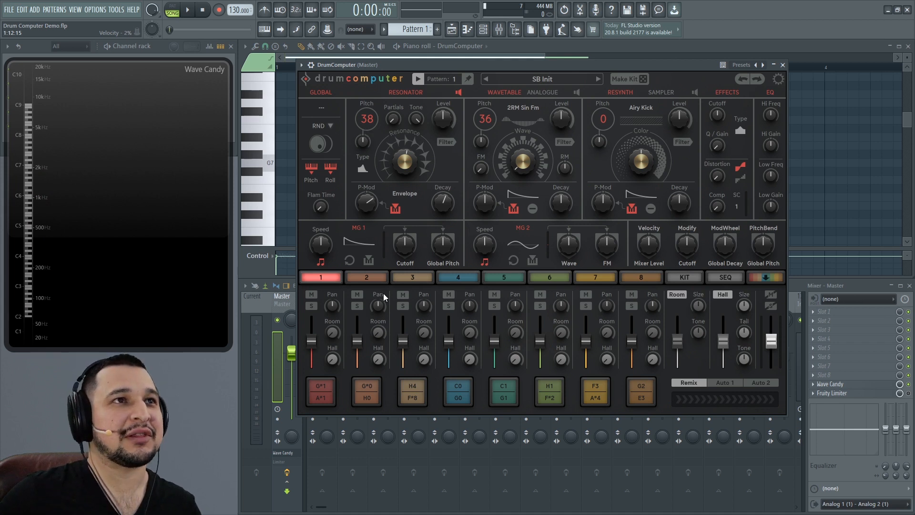
Step: View engines 2 and 3, return to engine 1, and set its MG 1 Speed to 0.675
click(377, 280)
click(416, 277)
click(328, 279)
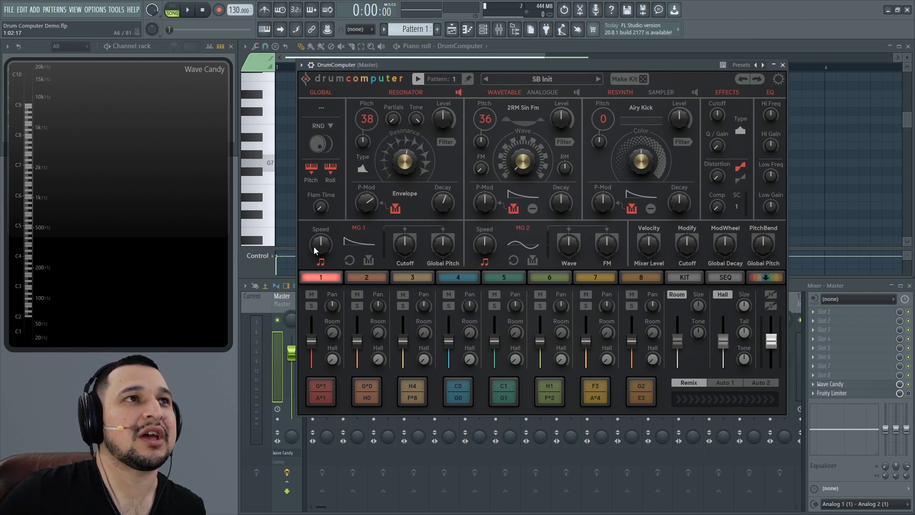
drag(314, 247, 324, 229)
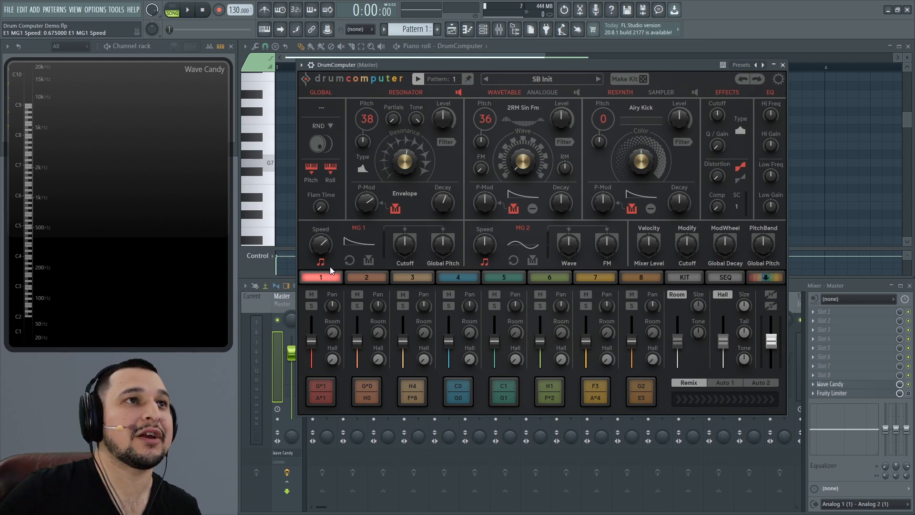
Step: Assign engine 1's first MG 1 target to Pan with looping on, and set its amount to 0.75 during playback
click(399, 264)
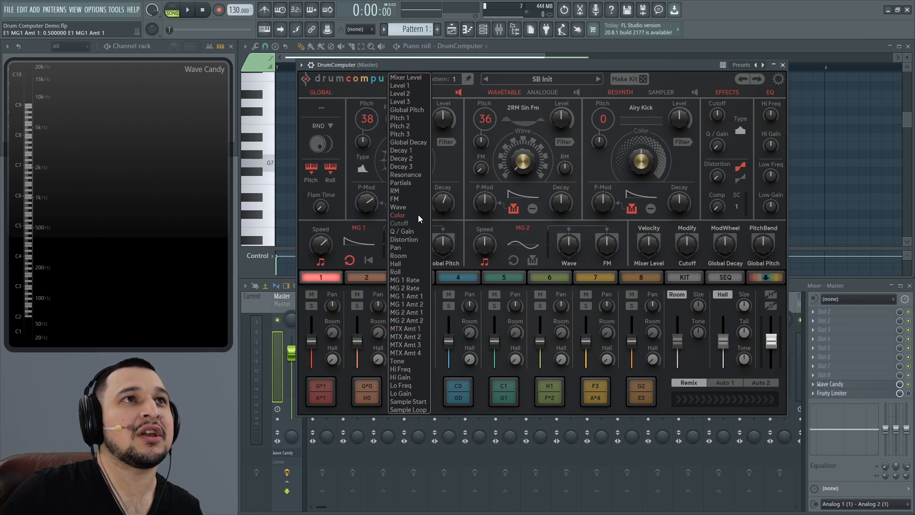
click(402, 246)
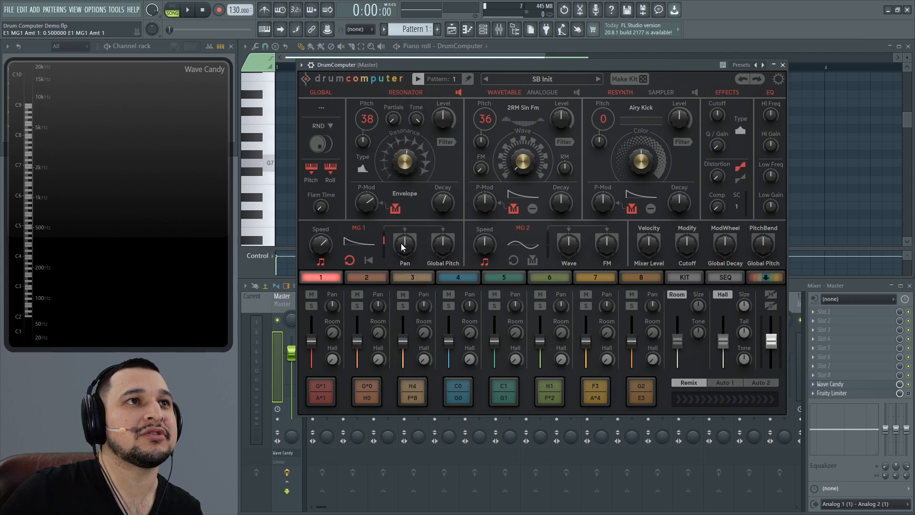
key(space)
drag(404, 249, 417, 223)
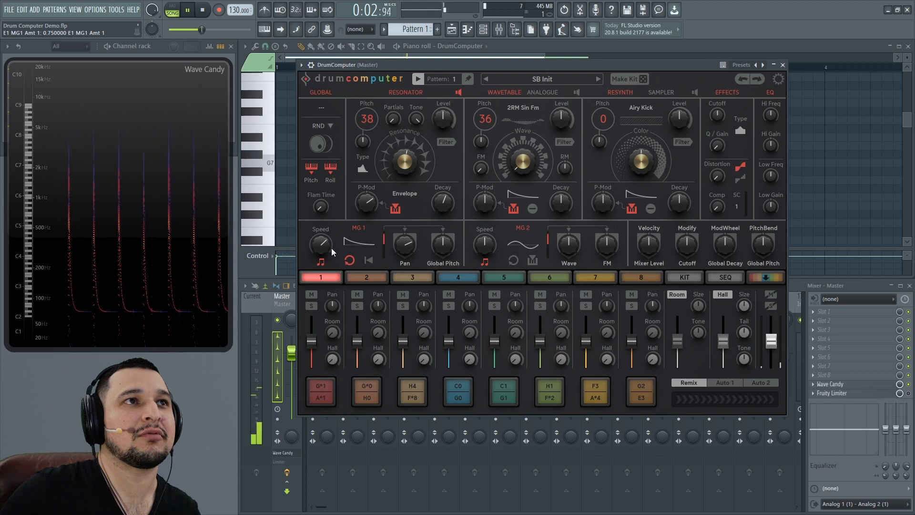
Step: Lower engine 1's MG 1 Speed during playback, return it to 0.5, and stop playback
drag(316, 248, 316, 305)
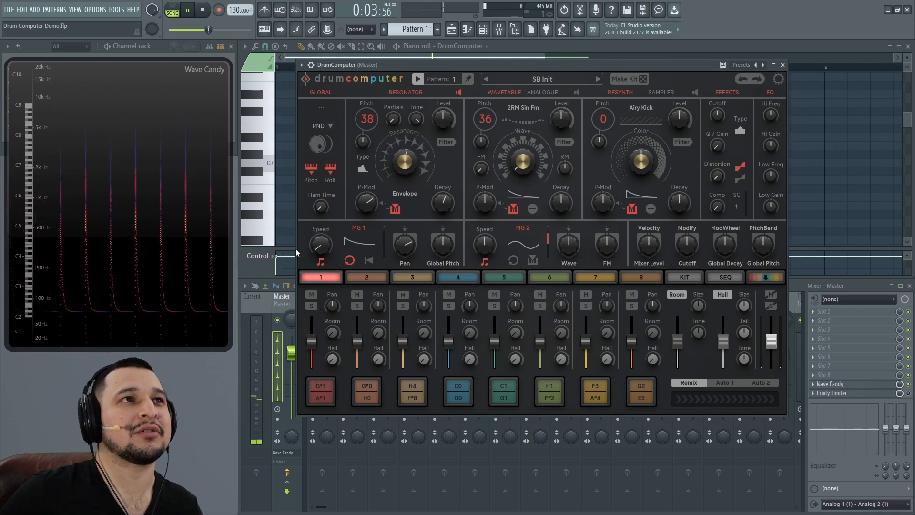
double_click(321, 233)
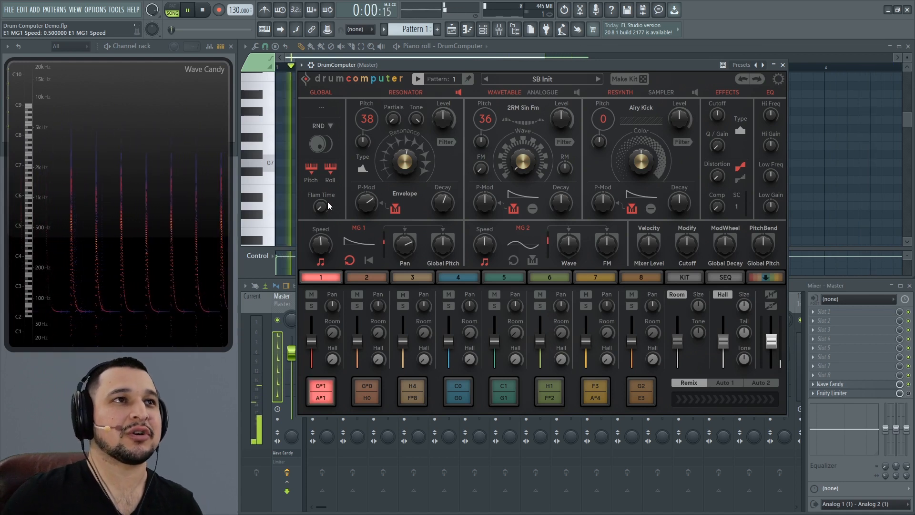
key(space)
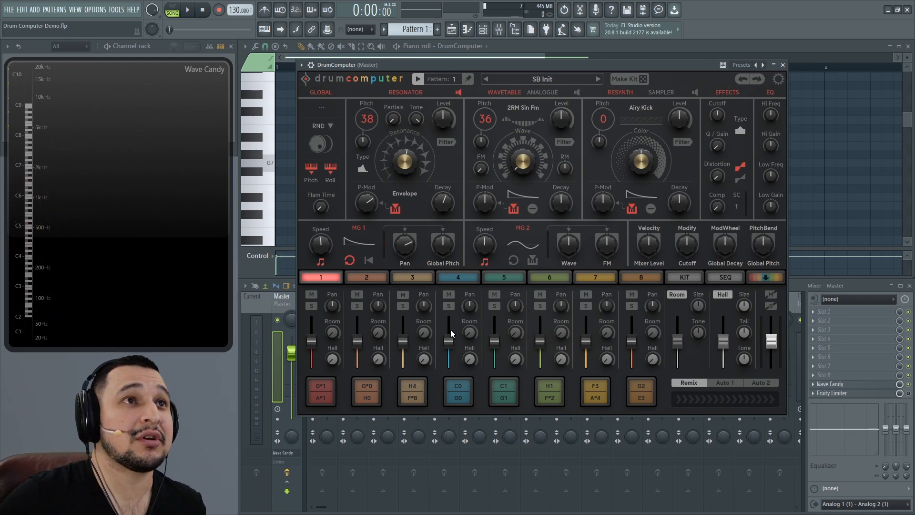
Step: Assign MG 1's first target to Cutoff with the resonator routed through the filter, and set Q / Gain to 0.555
click(408, 263)
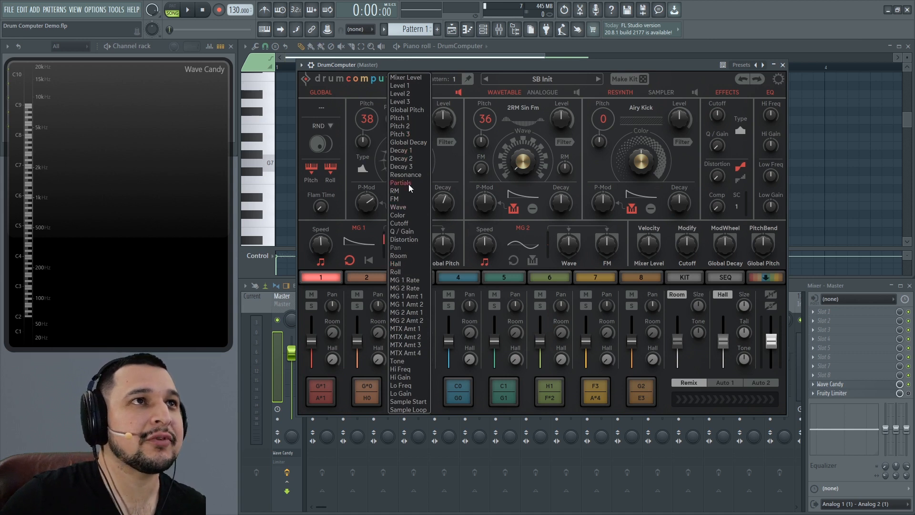
click(407, 222)
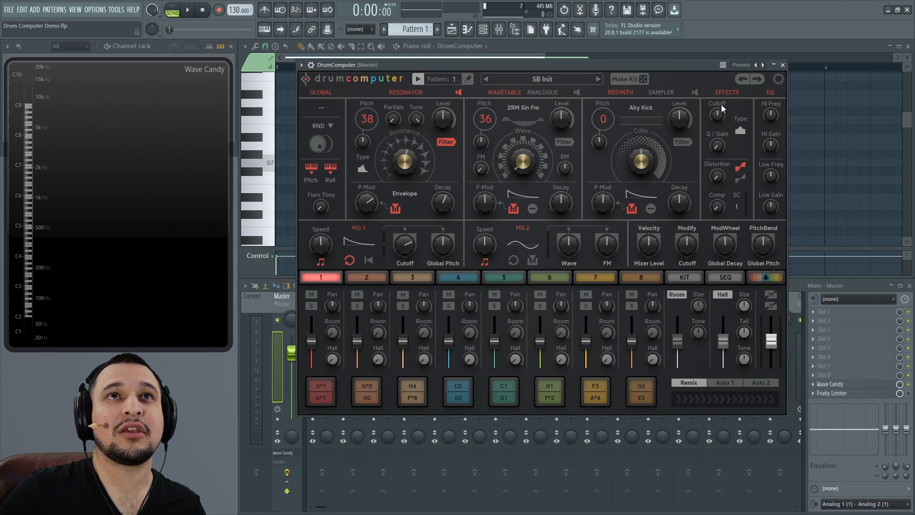
click(742, 132)
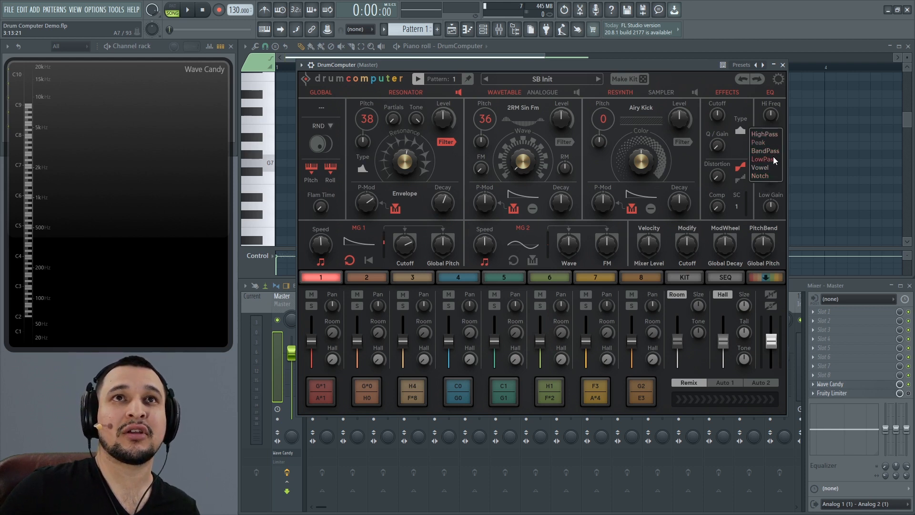
drag(718, 117, 719, 112)
drag(717, 145, 731, 108)
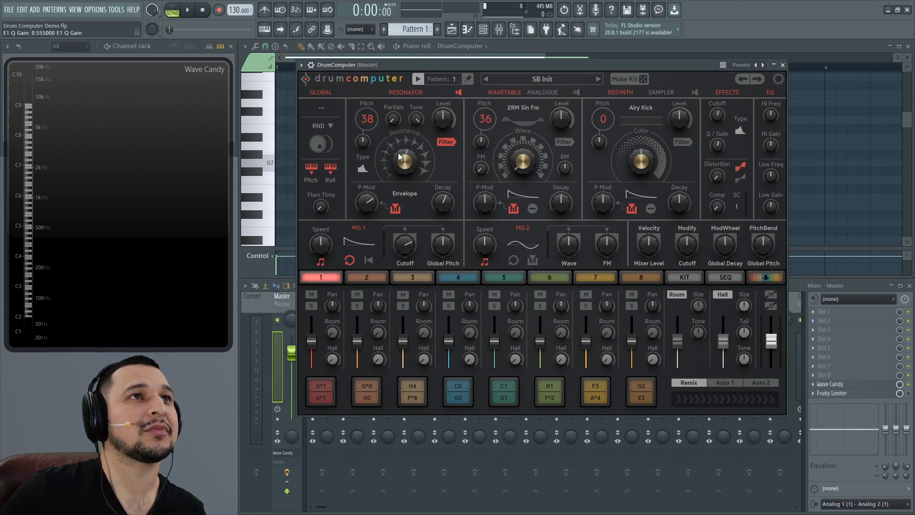
Step: Give MG 1 a Sin waveform, with engine 1's resonator Resonance at 0.425 and Partials at 0.54
drag(398, 152, 406, 170)
click(352, 245)
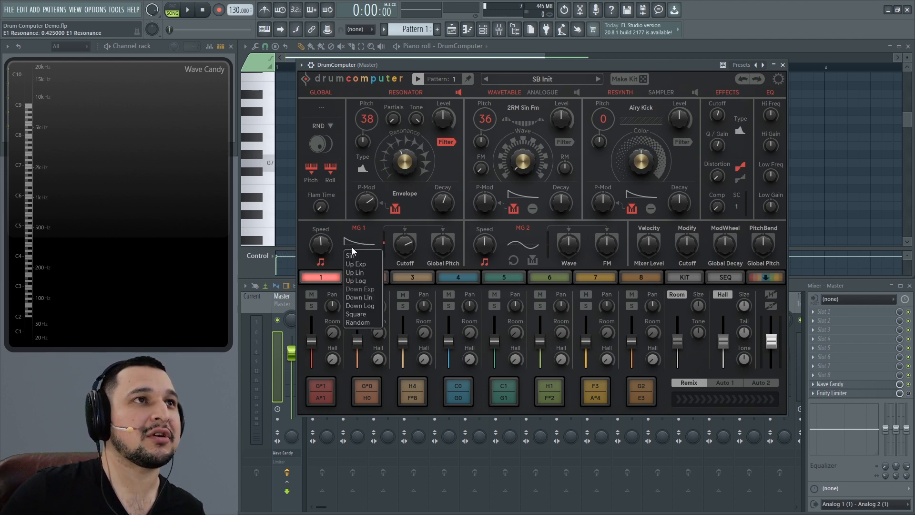
click(352, 247)
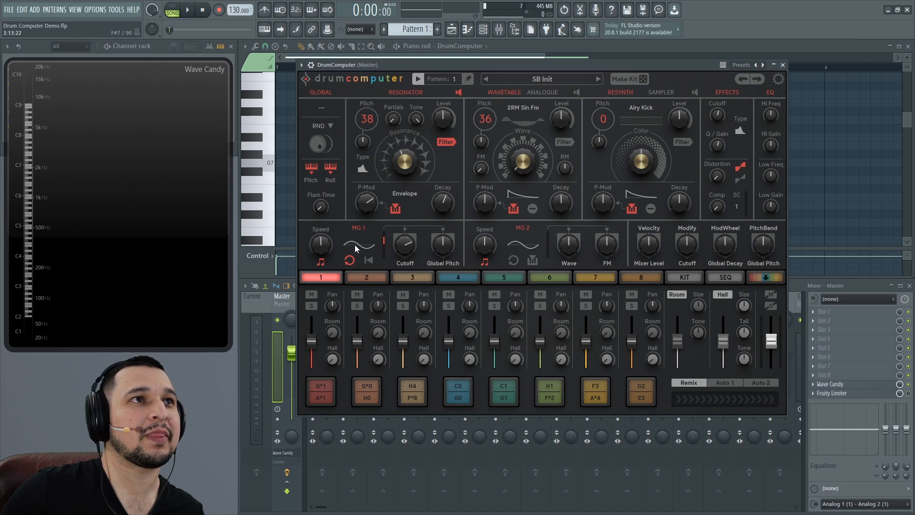
click(355, 245)
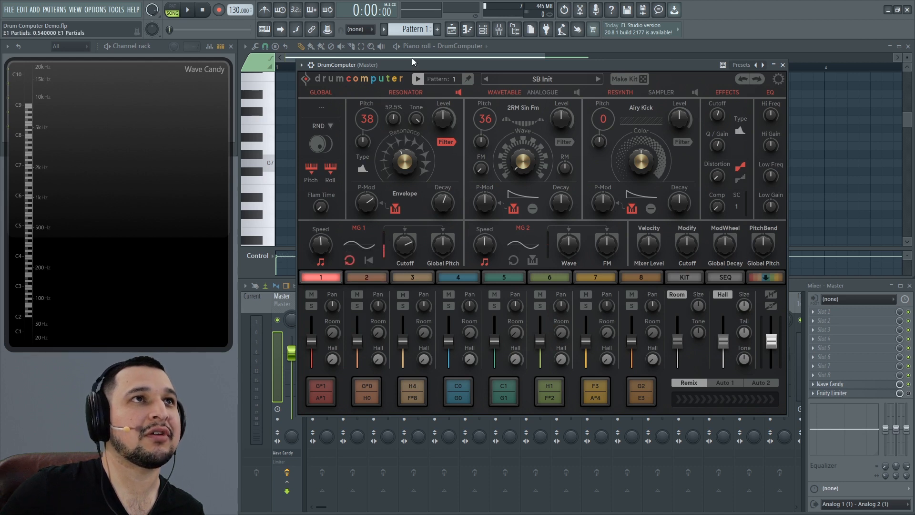
Step: Raise engine 1's resonator Resonance and set MG 1's Cutoff amount to 0.91 while the pattern plays, then stop playback
key(space)
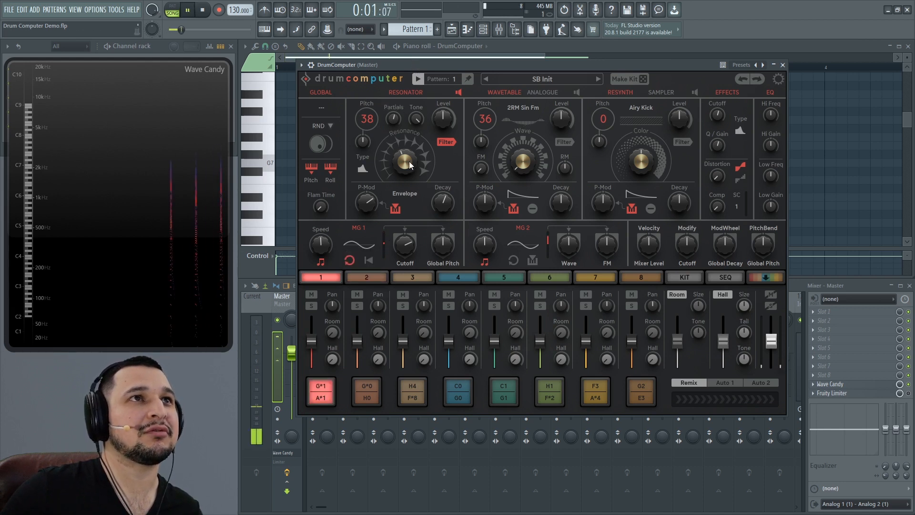
drag(395, 172, 395, 179)
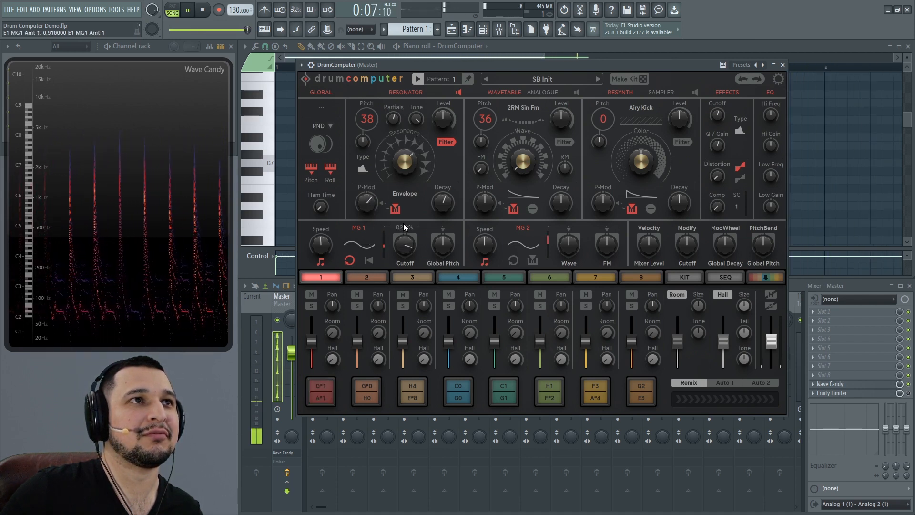
key(space)
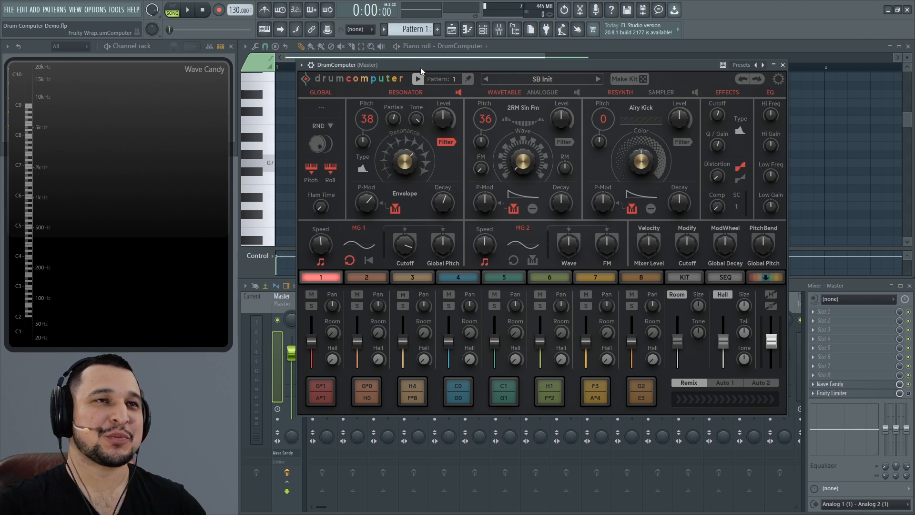
Step: Bring the piano roll forward and briefly audition the pattern
click(456, 58)
key(space)
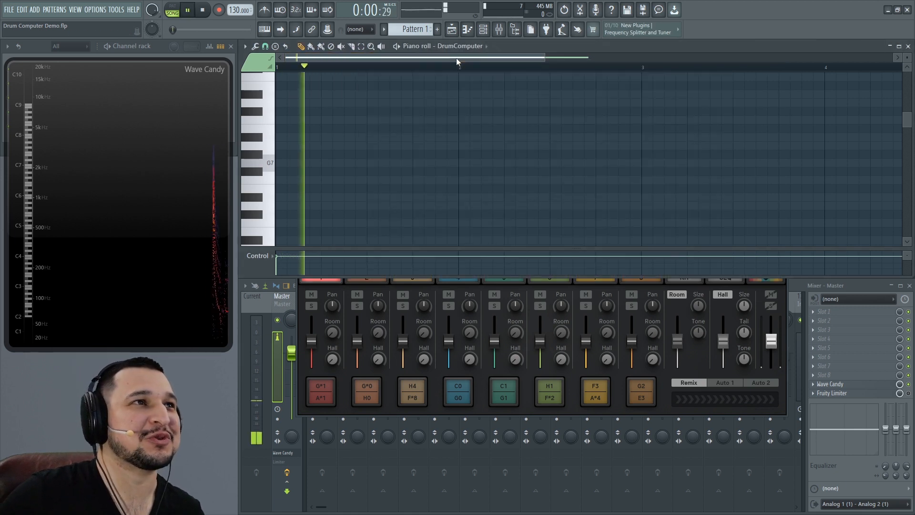
key(space)
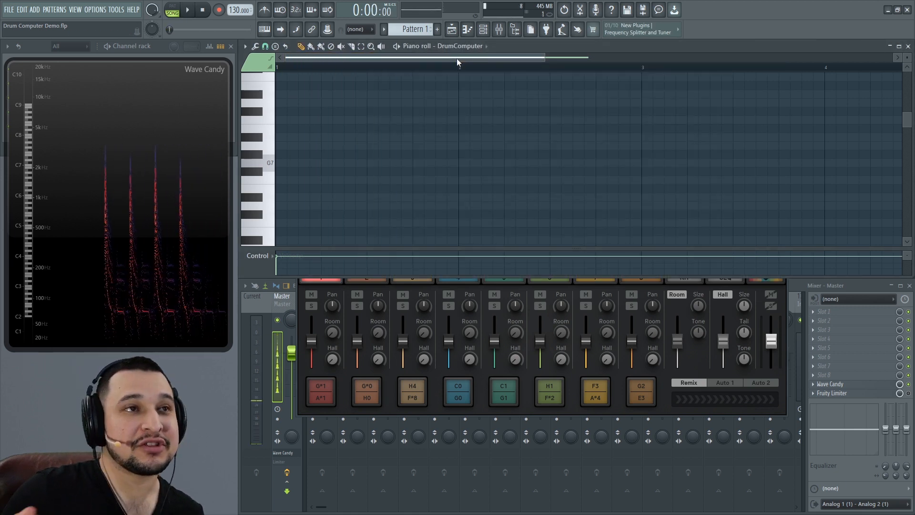
Step: Return to DrumComputer, try a resonator Pitch of 20 during playback, and set it to 33 before stopping
click(438, 289)
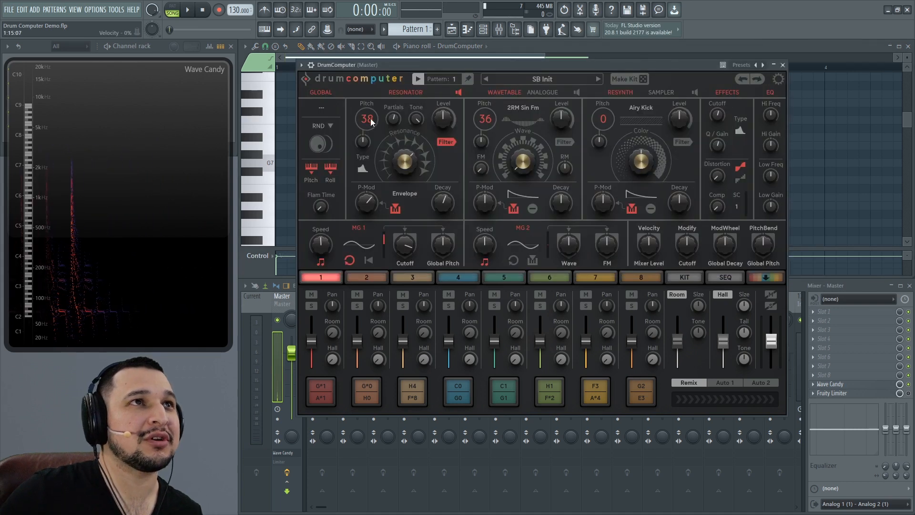
key(space)
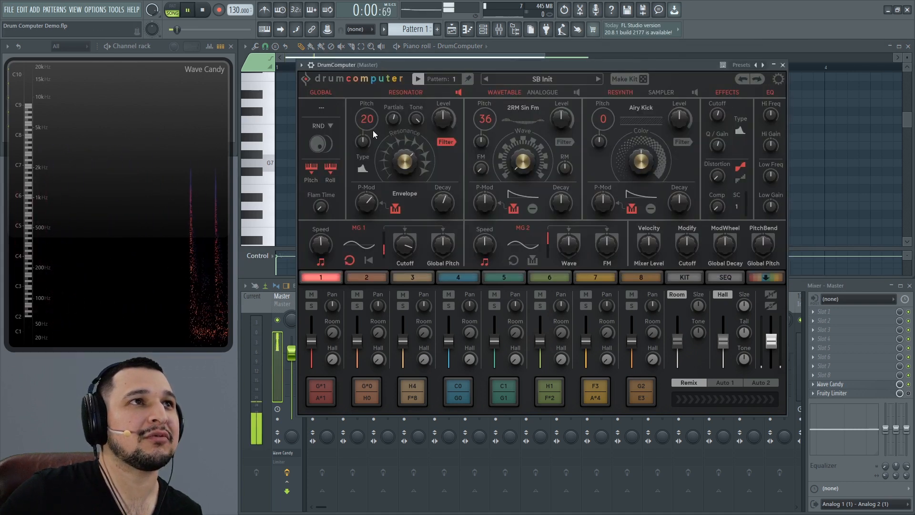
drag(372, 130, 375, 104)
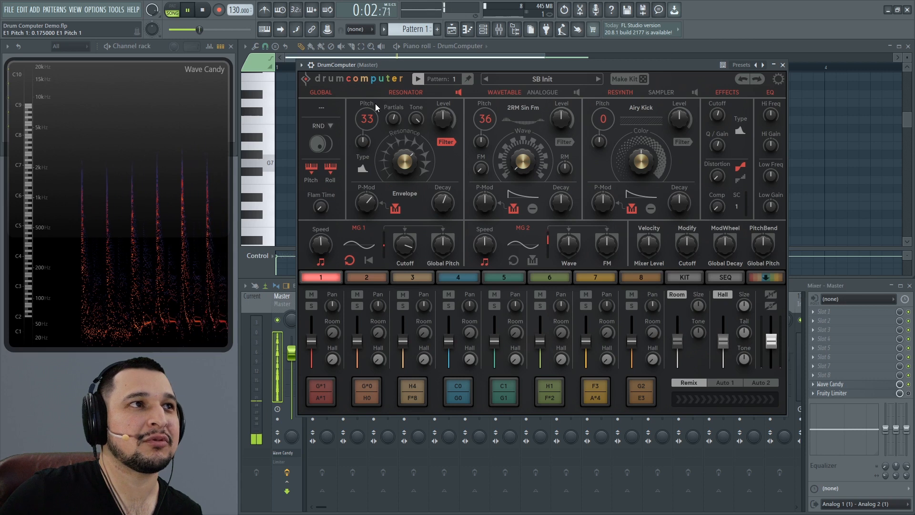
key(space)
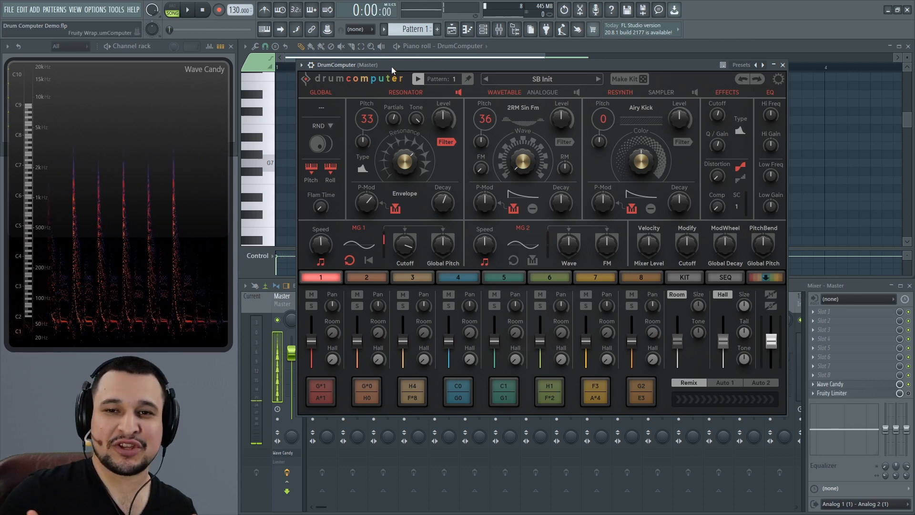
Step: Switch engine 1's MG 1 to a non-looping Up Log waveform with a Cutoff amount of 46%
click(356, 243)
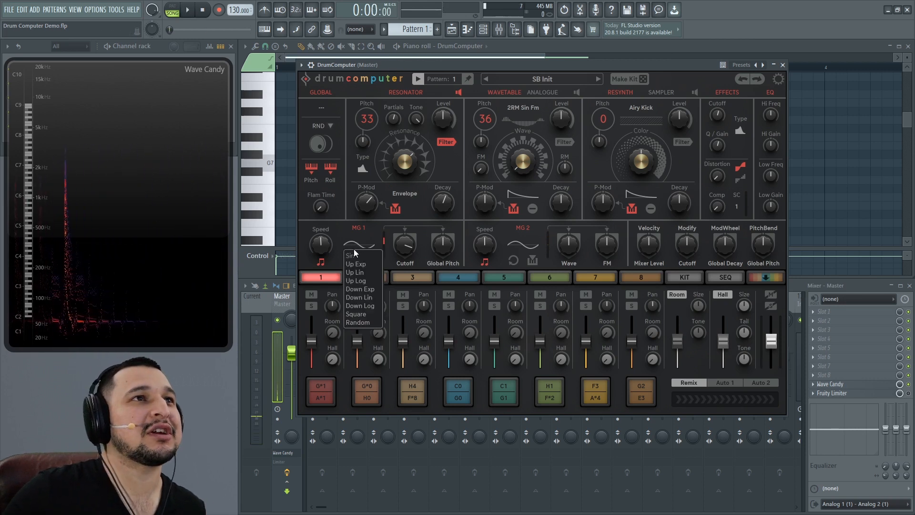
click(347, 258)
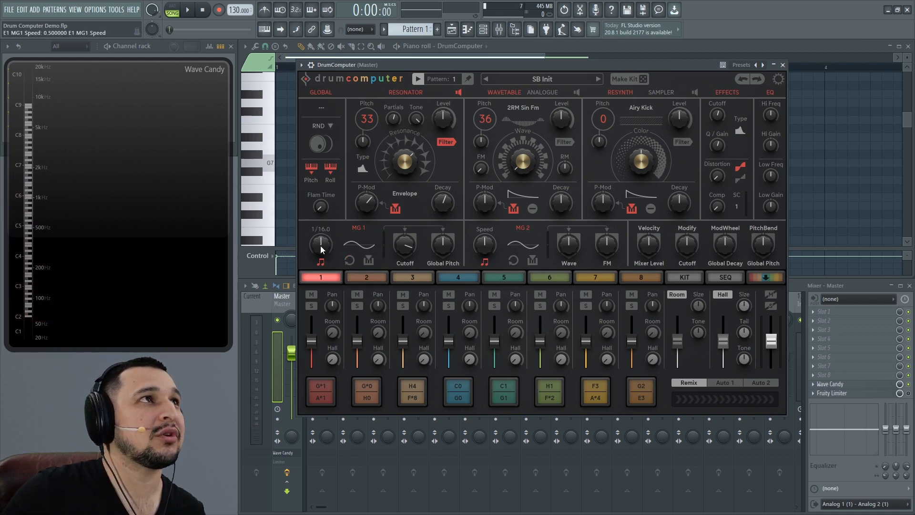
drag(320, 245, 321, 273)
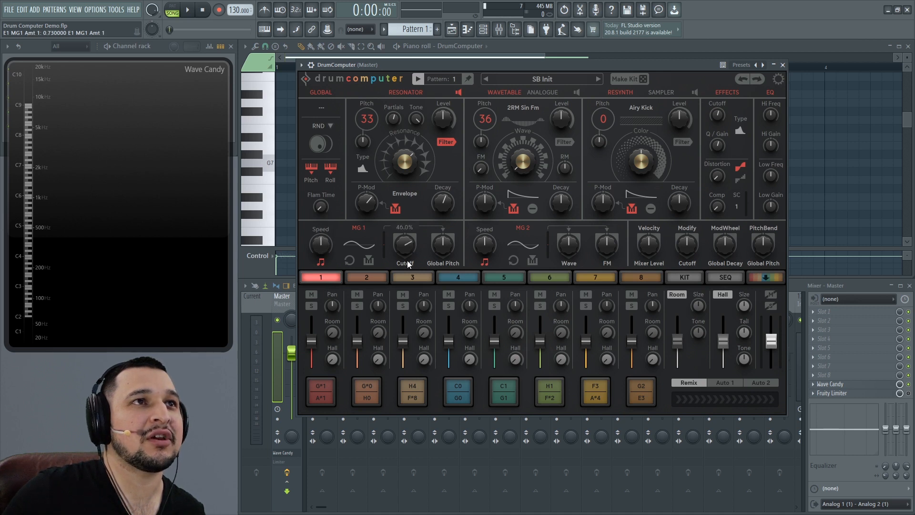
click(351, 244)
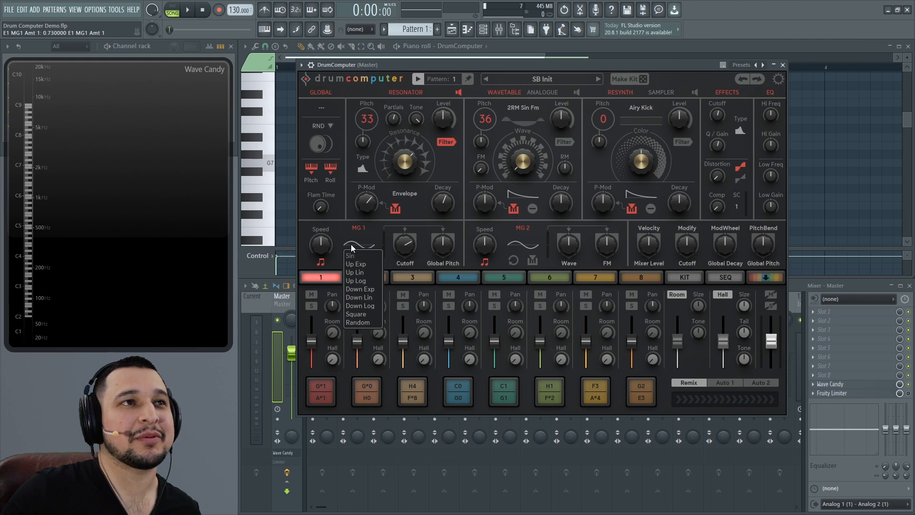
click(372, 288)
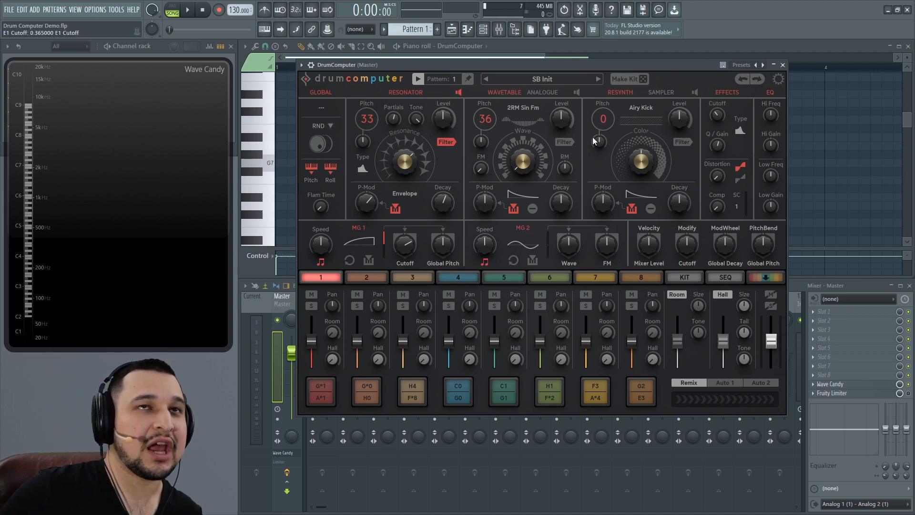
Step: Play the pattern, lower engine 1's effects Cutoff, and set MG 1's Cutoff amount to 100%
key(space)
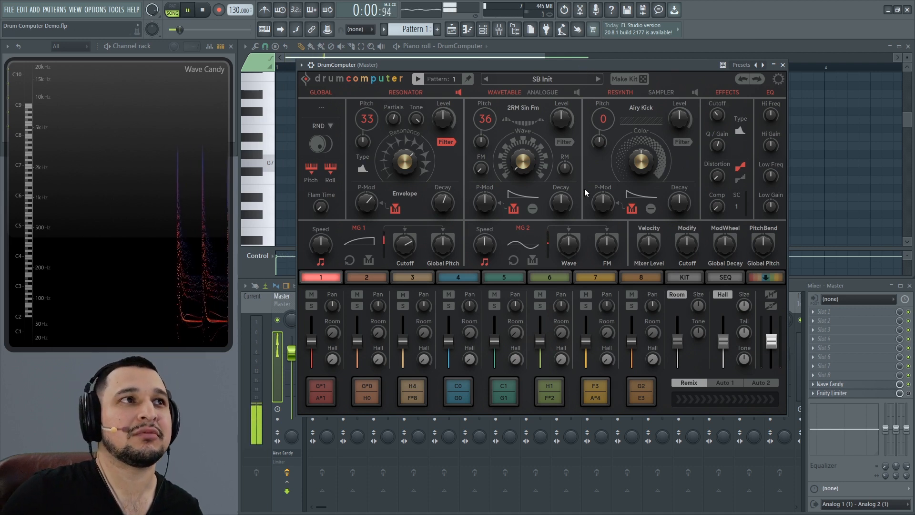
drag(723, 111, 722, 121)
drag(409, 244, 413, 222)
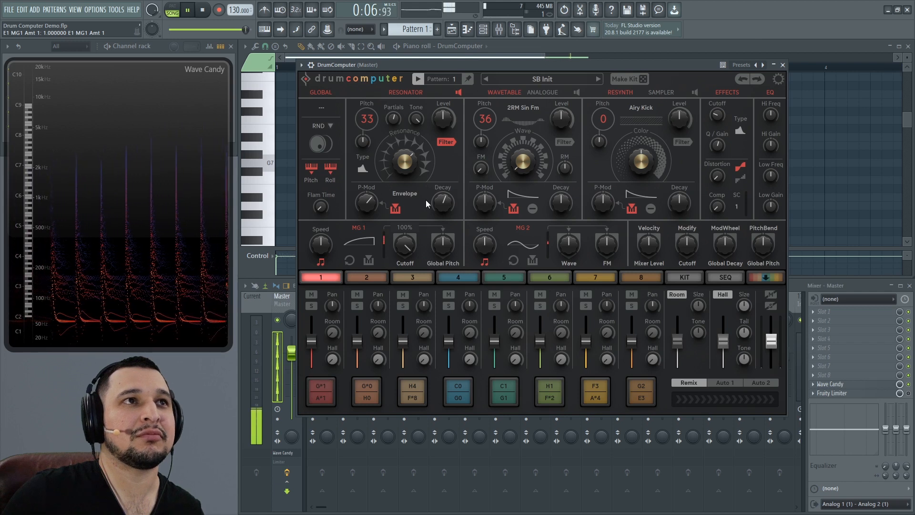
Step: Sweep MG 1's Speed down to 0.145 and up to 0.655, and reduce its Cutoff amount to 0.255
drag(310, 239, 316, 276)
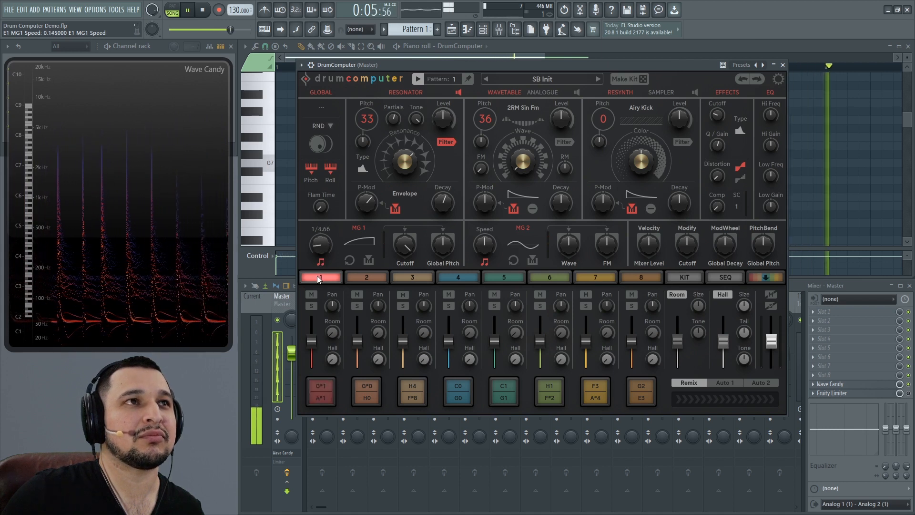
mouse_move(321, 246)
mouse_down()
mouse_move(324, 220)
mouse_move(328, 231)
mouse_up()
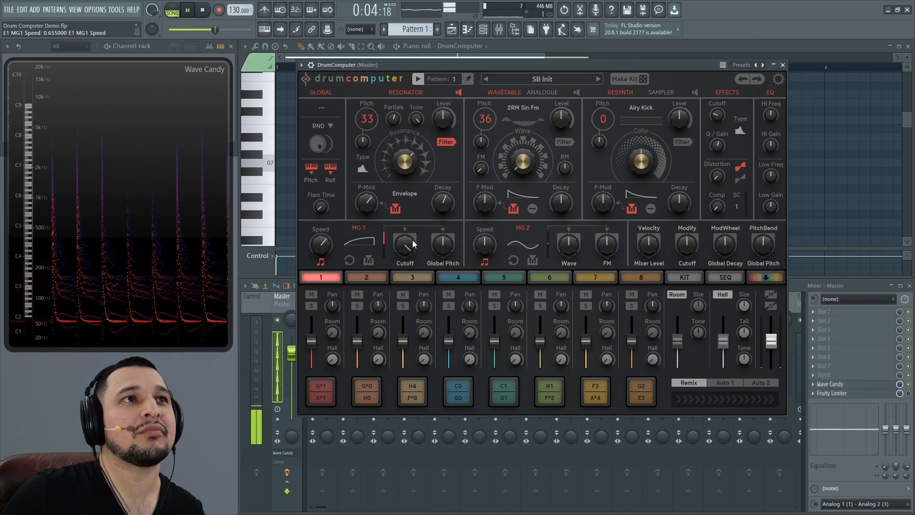
drag(410, 246, 376, 319)
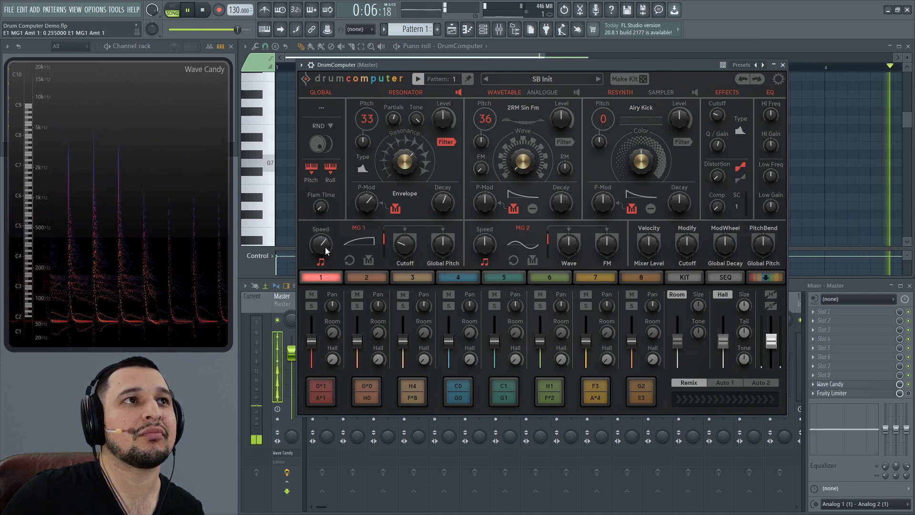
Step: Sweep MG 1's Speed through 1/9.00 and raise its Cutoff amount again, then stop playback
drag(327, 251, 328, 234)
drag(322, 275, 322, 282)
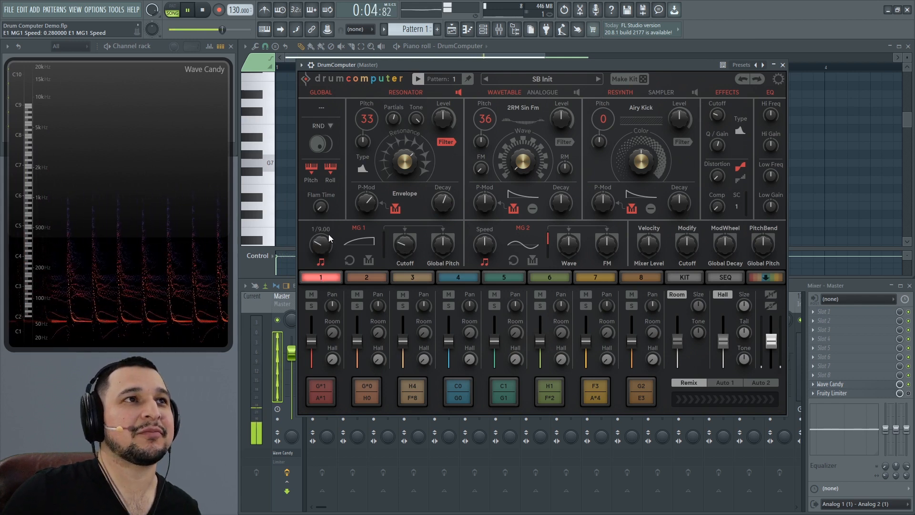
drag(404, 244, 418, 178)
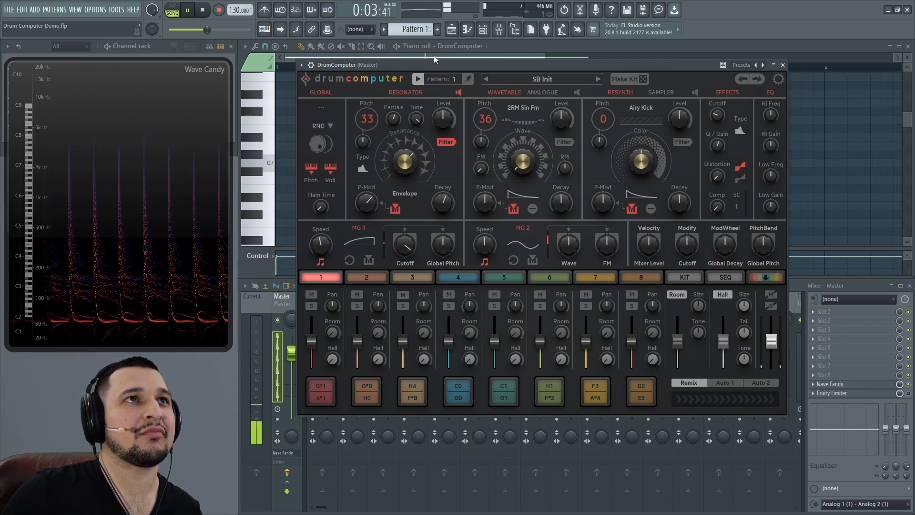
key(space)
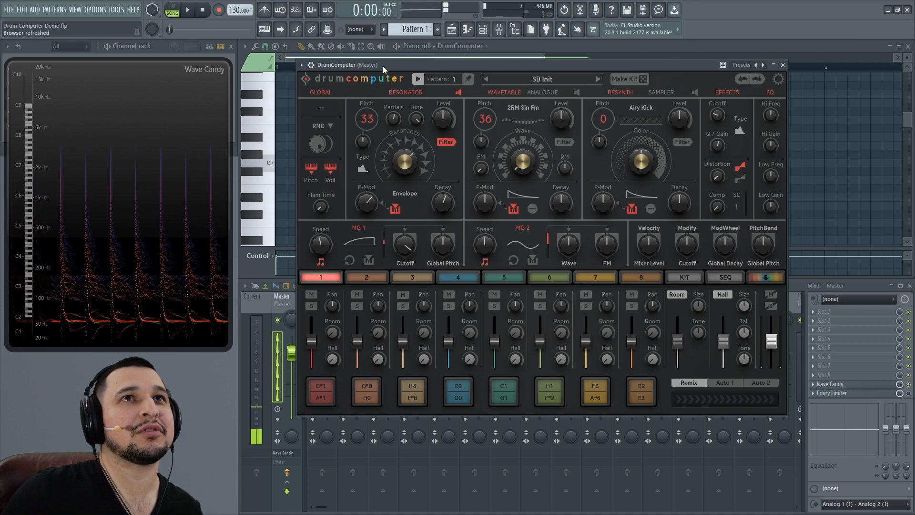
Step: Assign Distortion as MG 1's second modulation target in place of Global Pitch and raise engine 1's effects Distortion
click(439, 259)
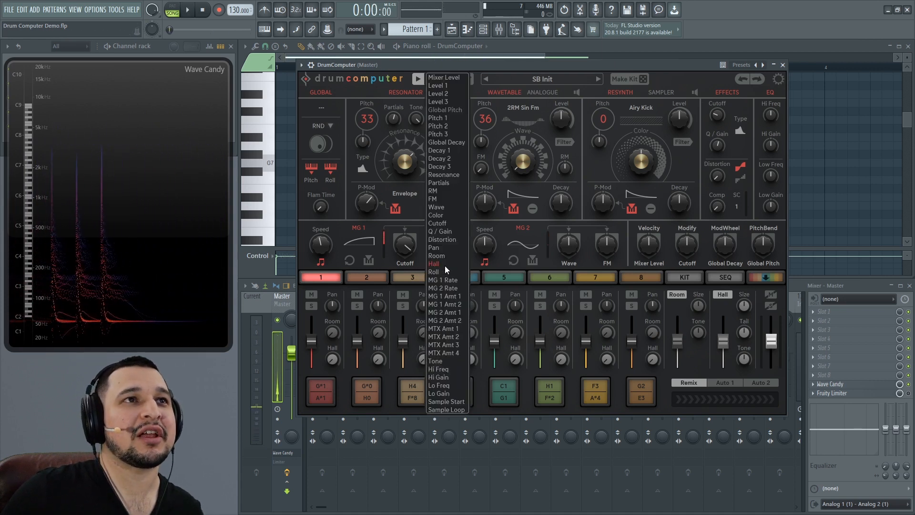
click(443, 240)
drag(724, 119, 717, 156)
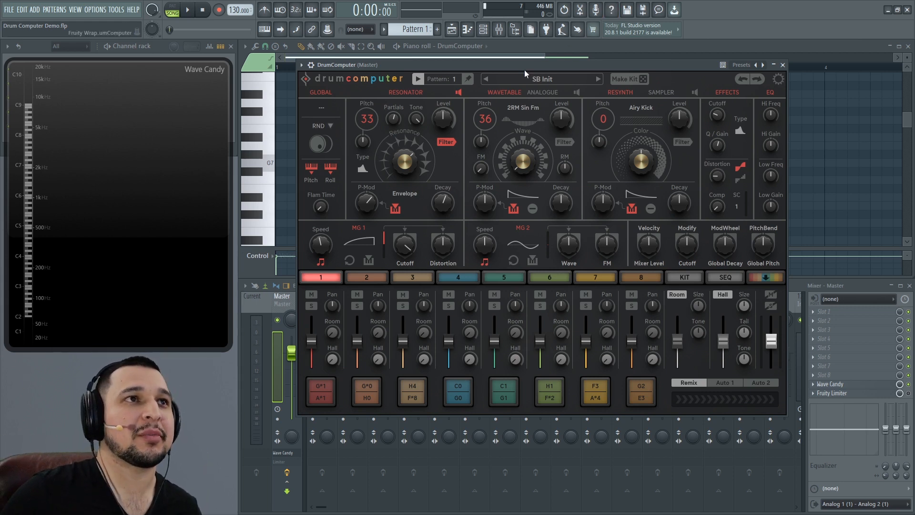
Step: Play the pattern while raising MG 1's Distortion amount past 73% and its Cutoff amount, and sweep MG 1's Speed through 1/20
key(space)
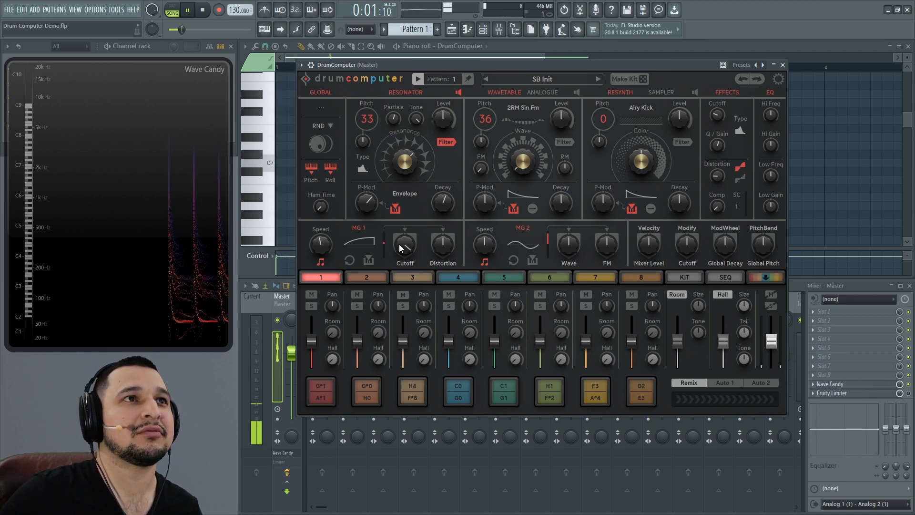
drag(447, 241, 449, 221)
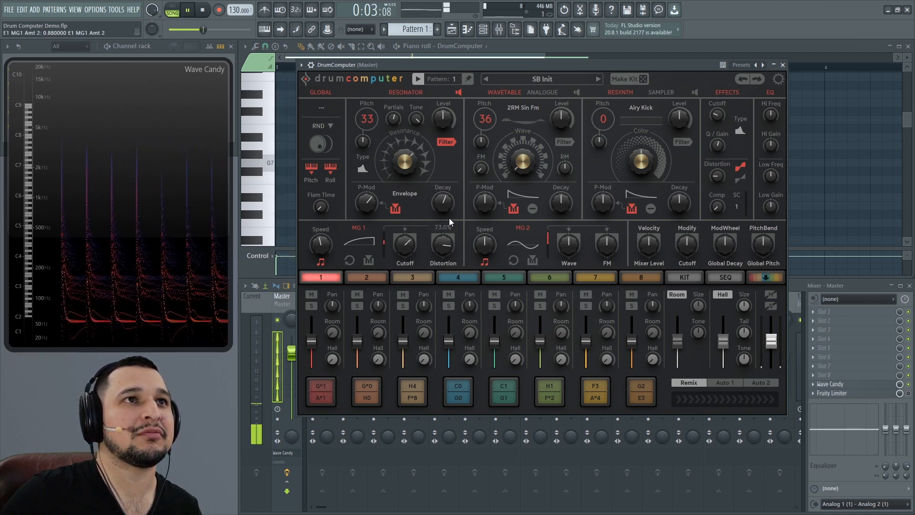
drag(413, 246, 414, 240)
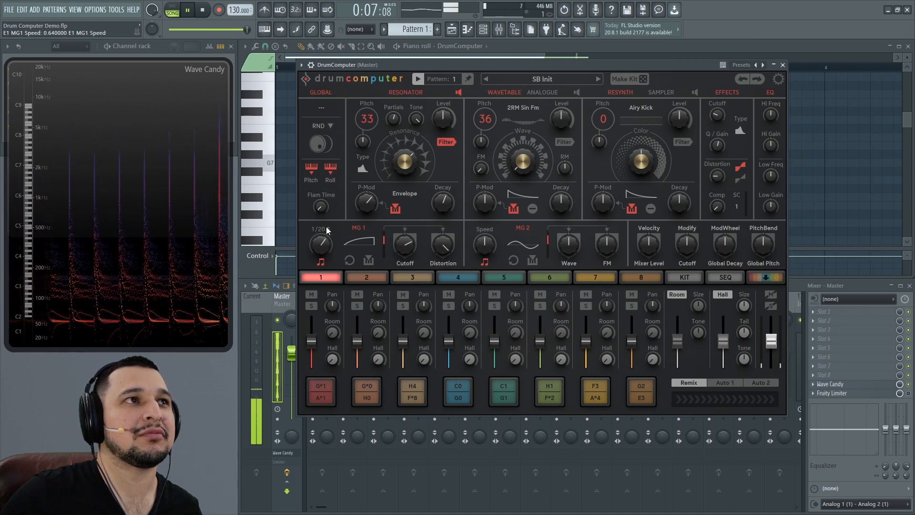
drag(326, 230, 323, 235)
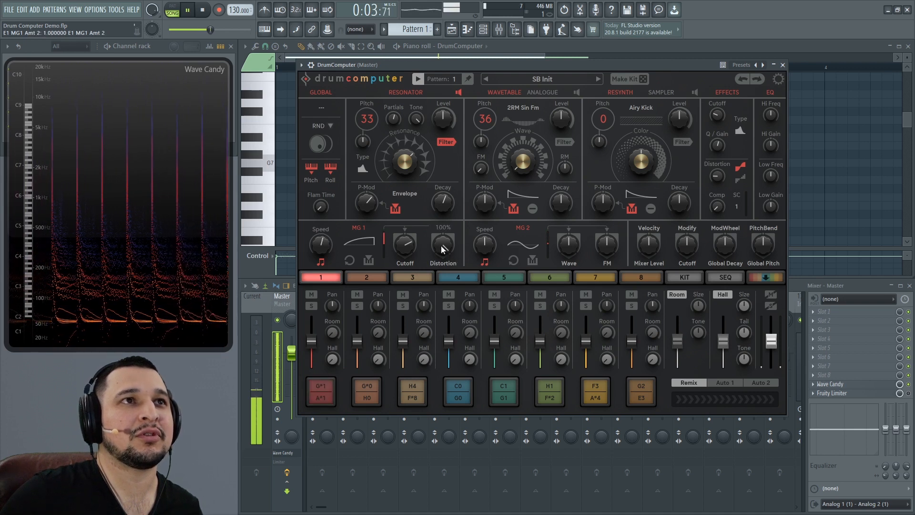
Step: Sweep MG 1's Distortion amount from 100% down to -76% and back up to 0.85, and stop playback
drag(439, 251, 440, 267)
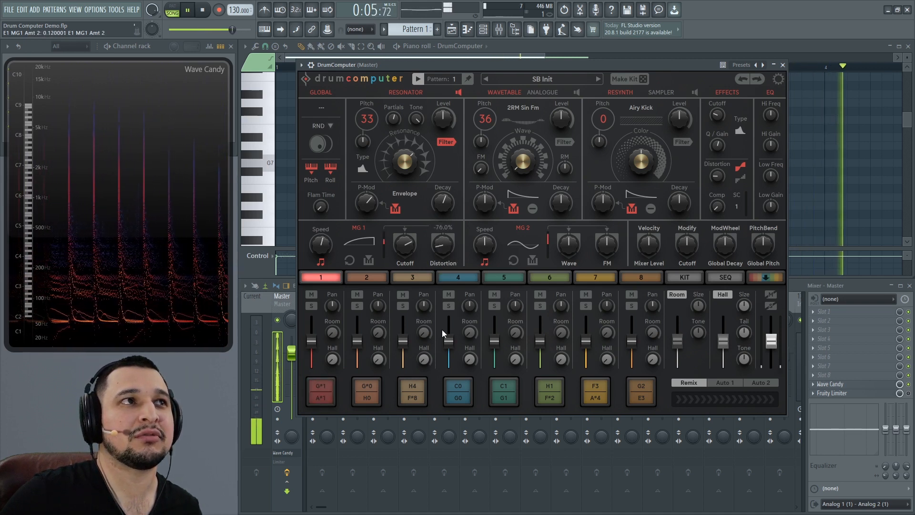
drag(442, 329, 437, 261)
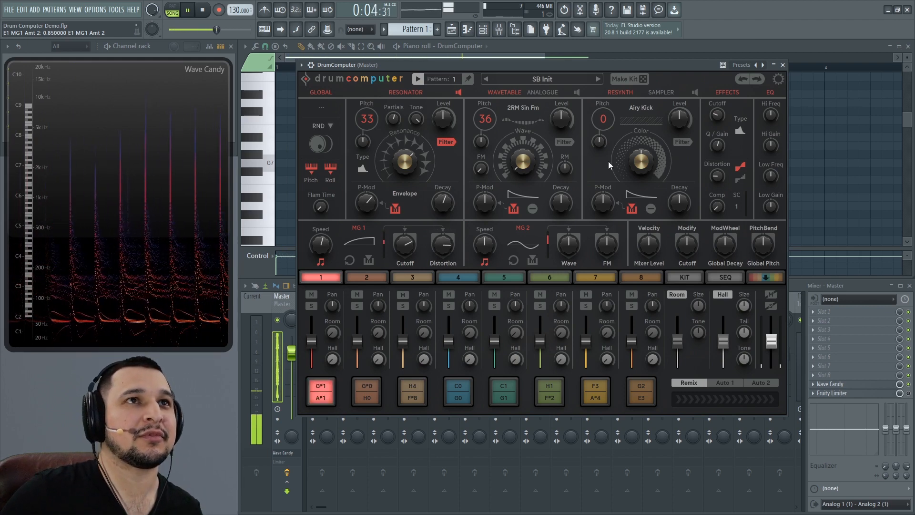
click(490, 55)
click(515, 287)
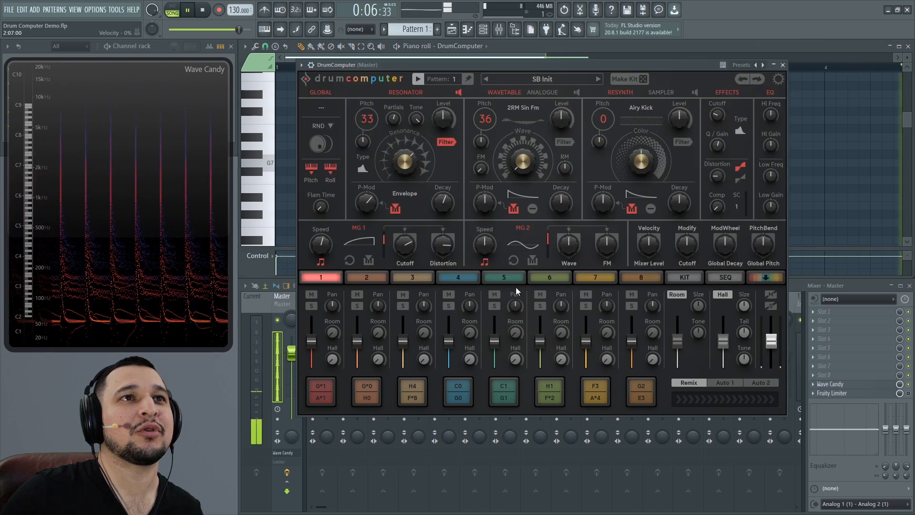
key(space)
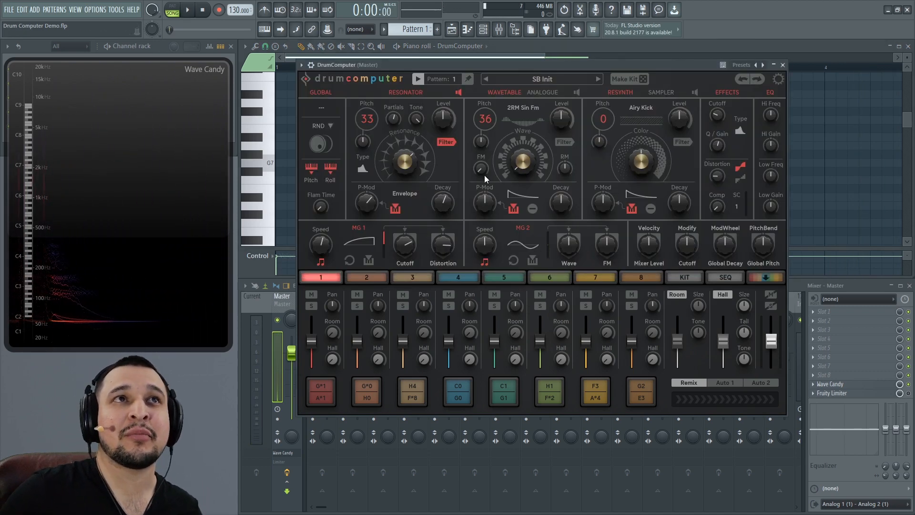
Step: Load the Crash 505 cymbal into engine 1's Resynth section and solo that section
click(644, 109)
click(652, 171)
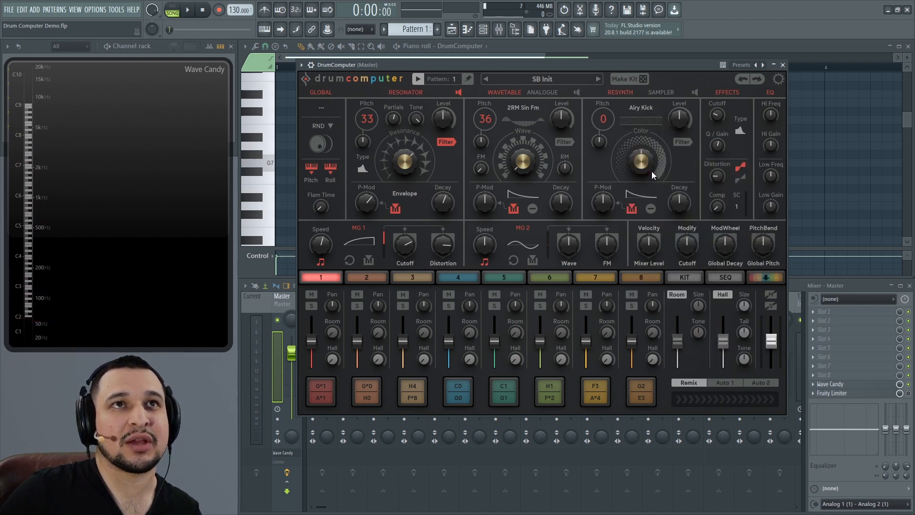
click(639, 109)
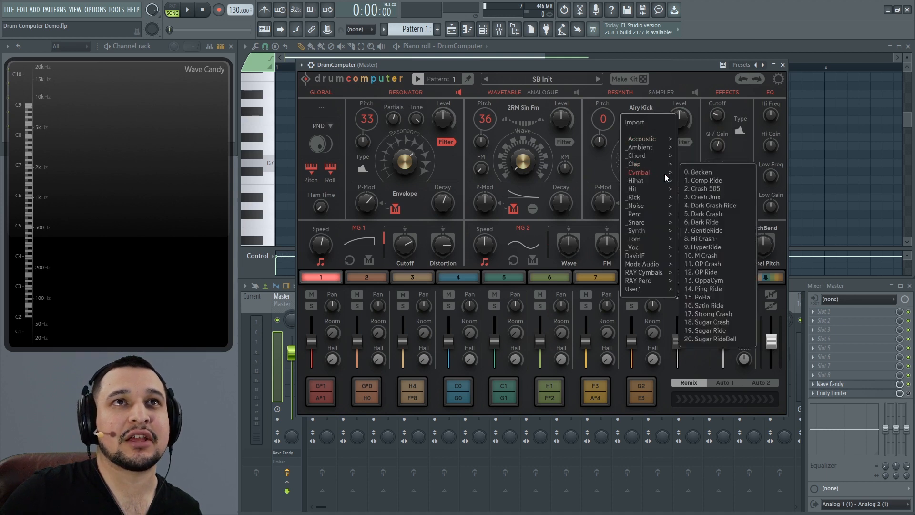
click(703, 187)
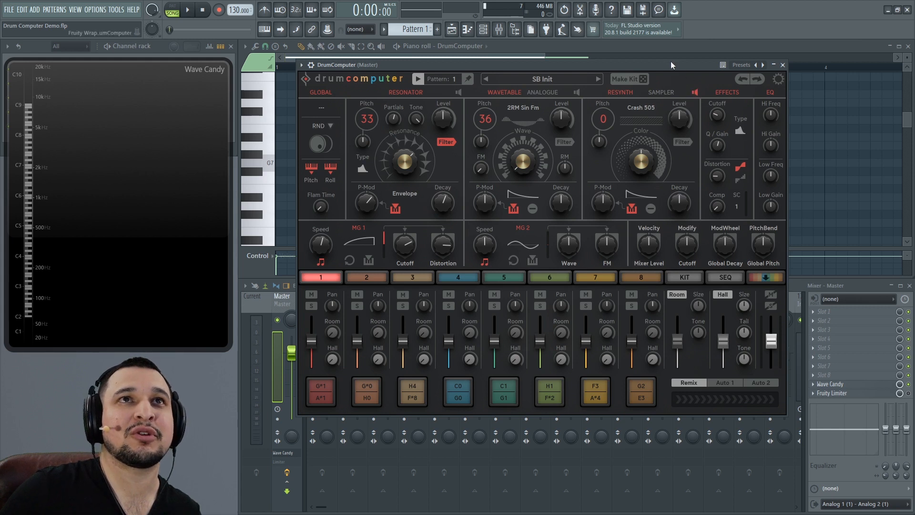
Step: Play the pattern while sweeping the Resynth Color through 0.395 to 0.55 and raising its Decay past 61%, and stop playback
key(space)
mouse_move(643, 160)
mouse_down()
mouse_move(647, 202)
mouse_move(648, 118)
mouse_move(641, 165)
mouse_up()
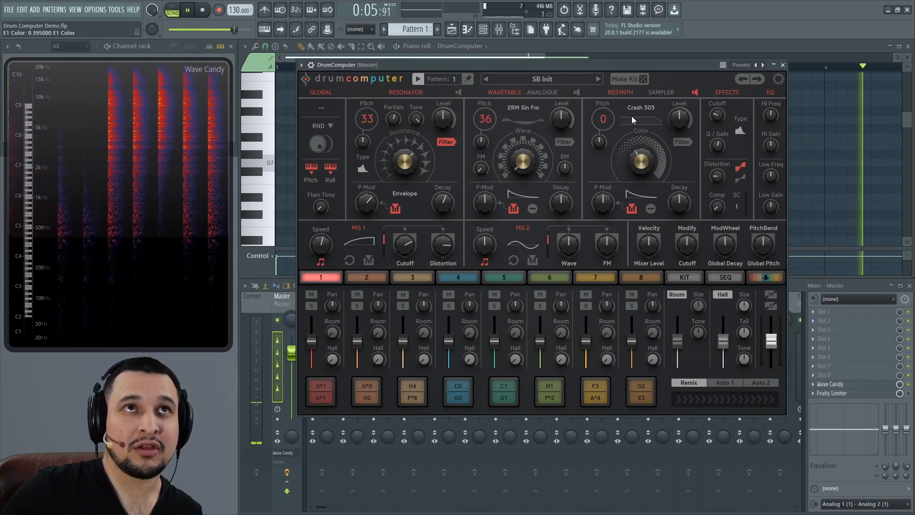
key(space)
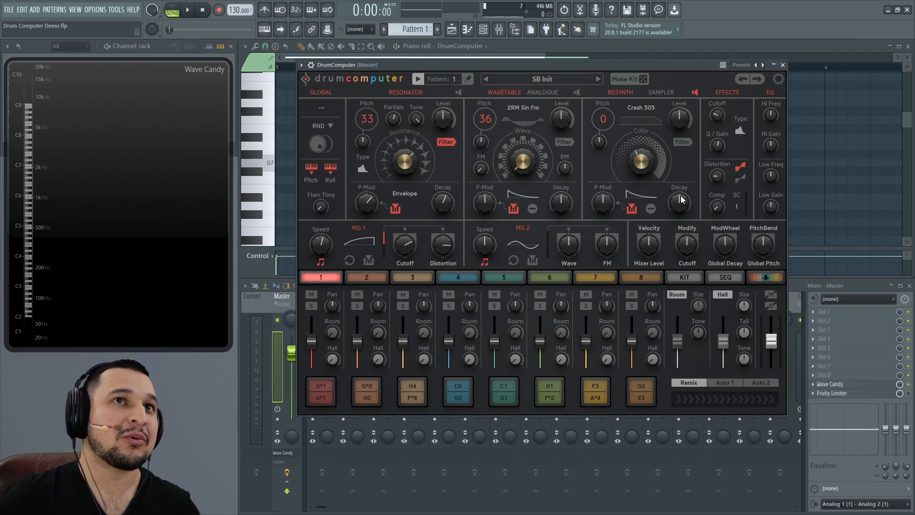
key(space)
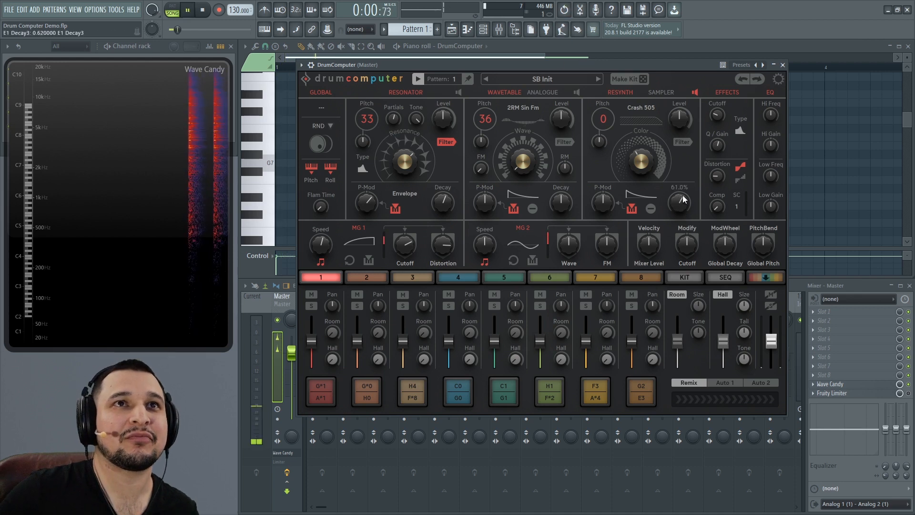
drag(684, 187, 683, 193)
drag(648, 169, 657, 121)
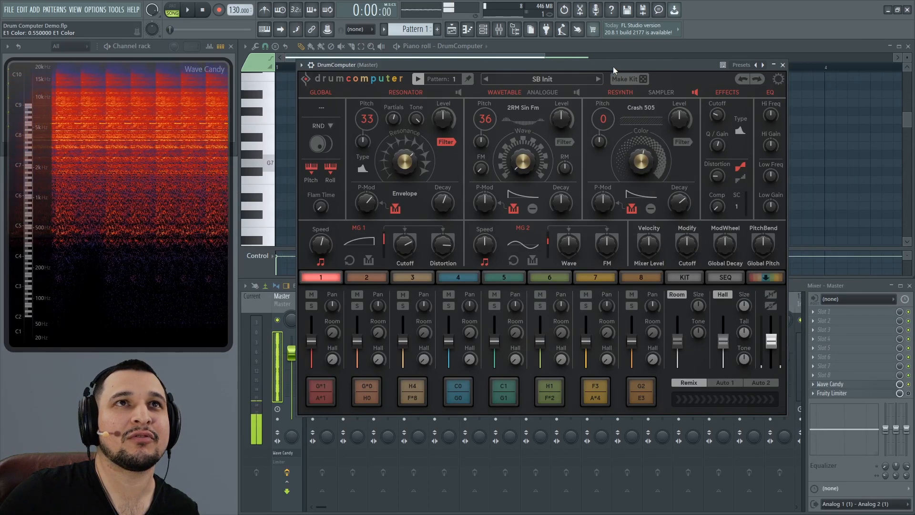
key(space)
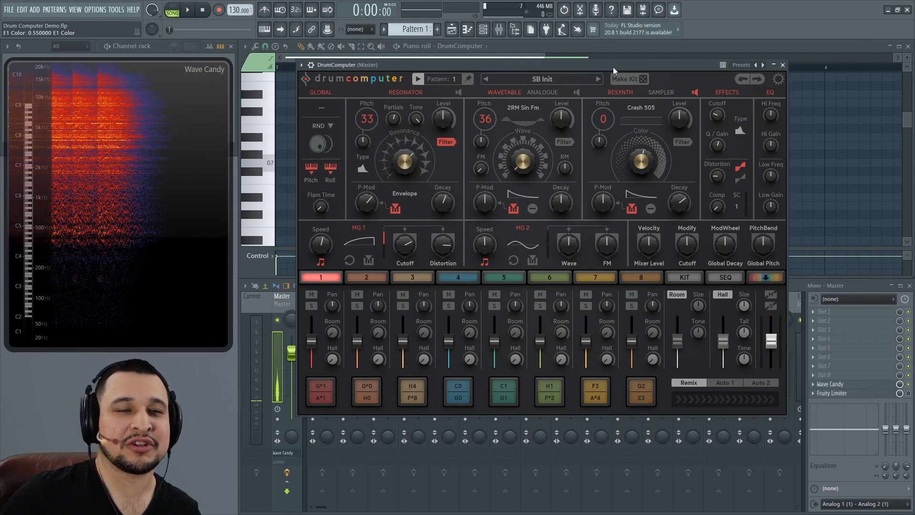
click(643, 111)
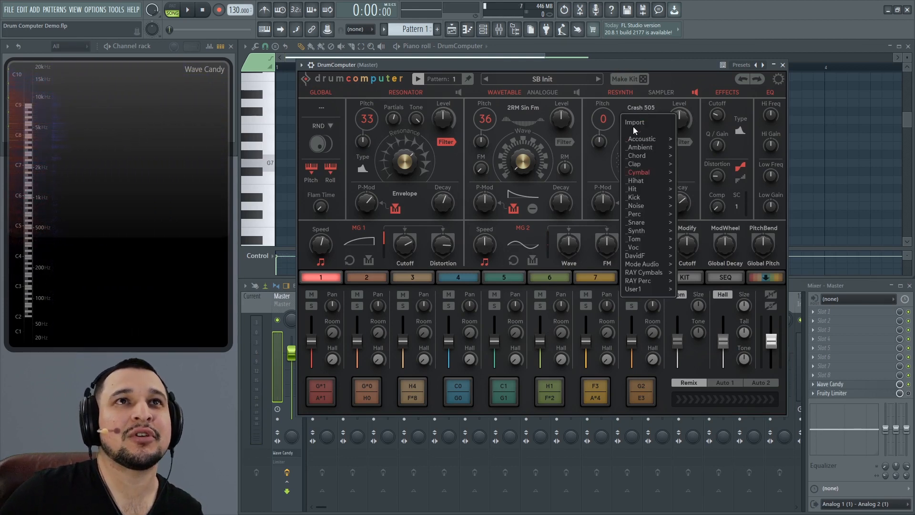
click(631, 124)
click(837, 142)
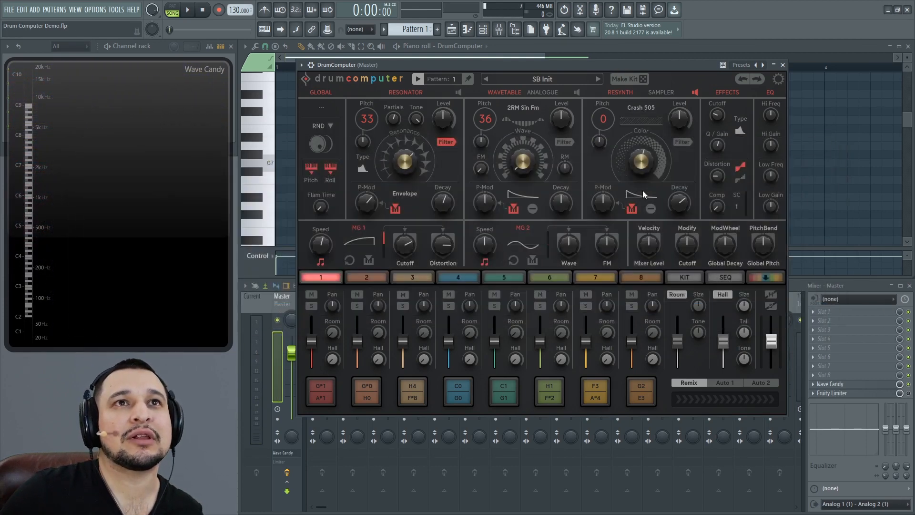
Step: Load Revolution Tok from the User1 bank into the Resynth section and play the pattern
click(649, 109)
mouse_move(642, 287)
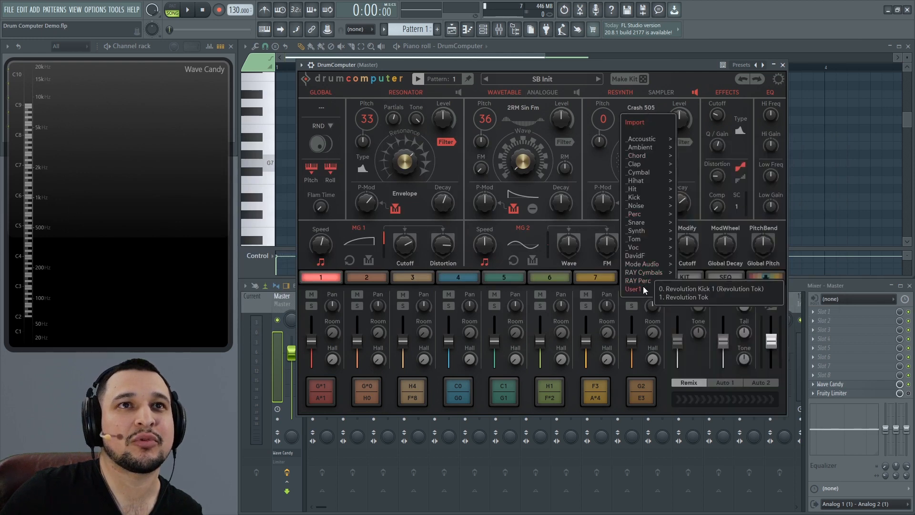
click(708, 294)
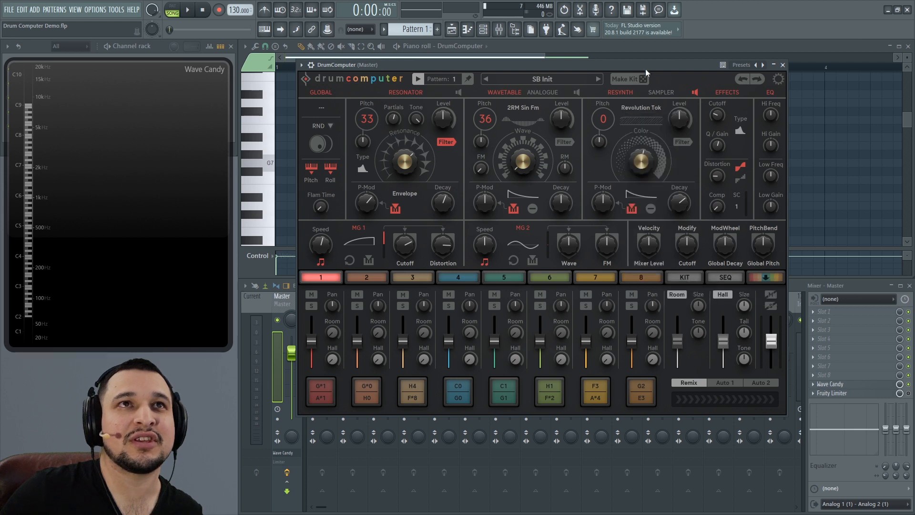
key(space)
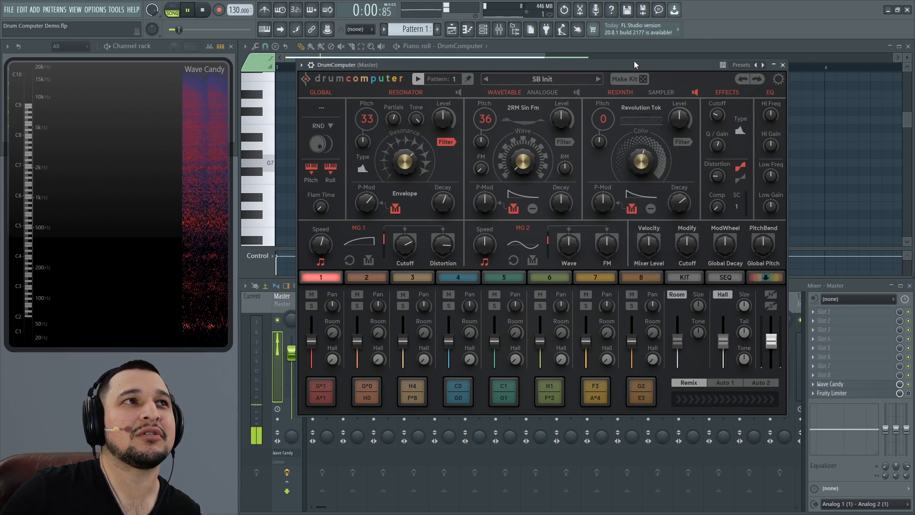
Step: Stop playback, switch the third sound section to Sampler, and load the audio file Revolution Kick 1 (Revolution Tok)
click(668, 91)
key(space)
click(636, 107)
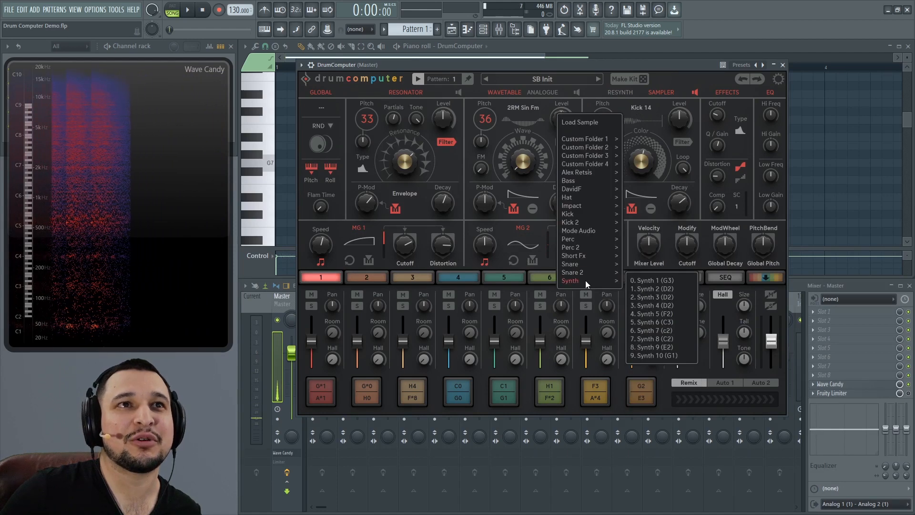
mouse_move(582, 274)
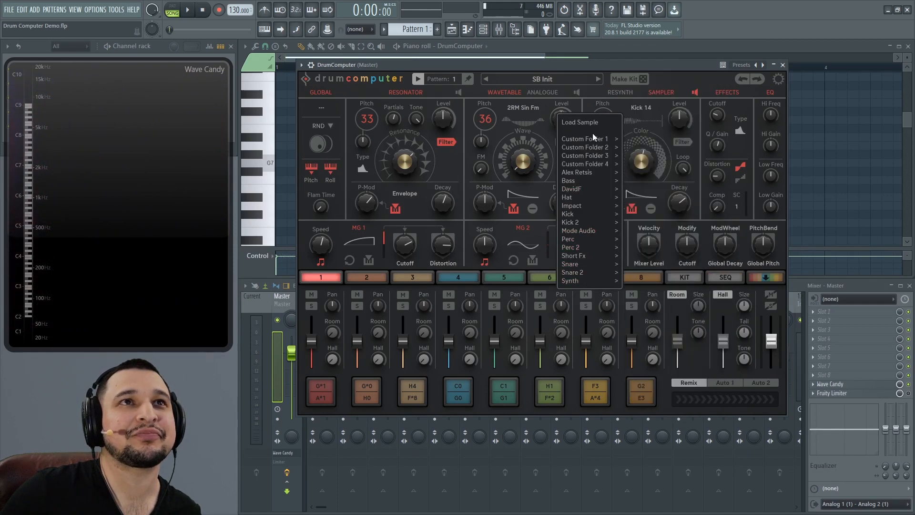
mouse_move(596, 140)
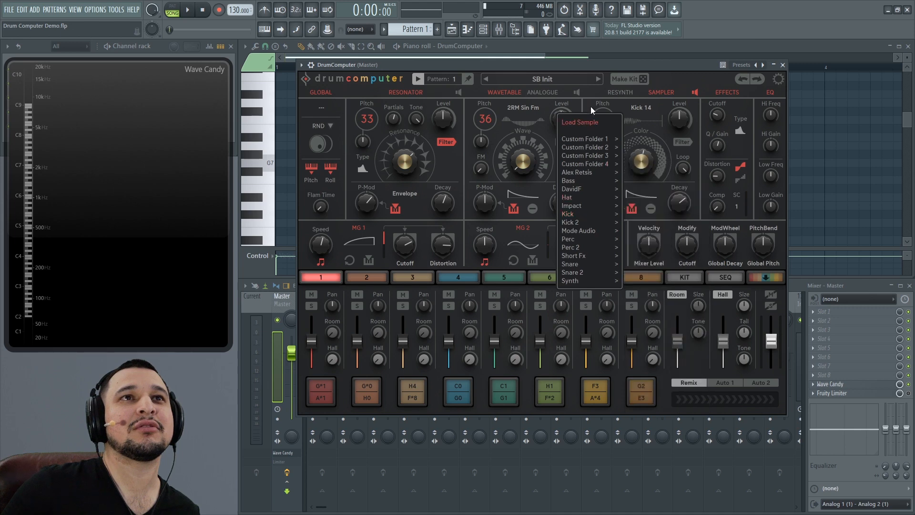
click(587, 122)
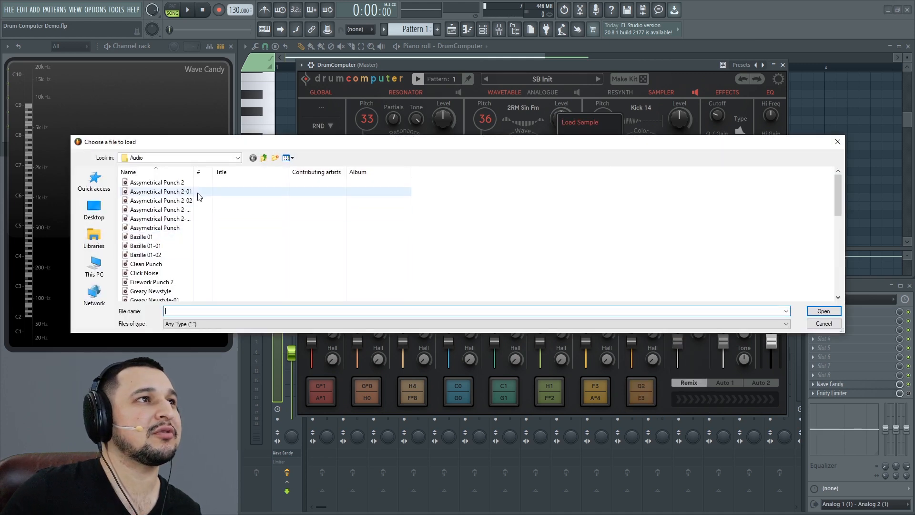
scroll(180, 226, down, 2)
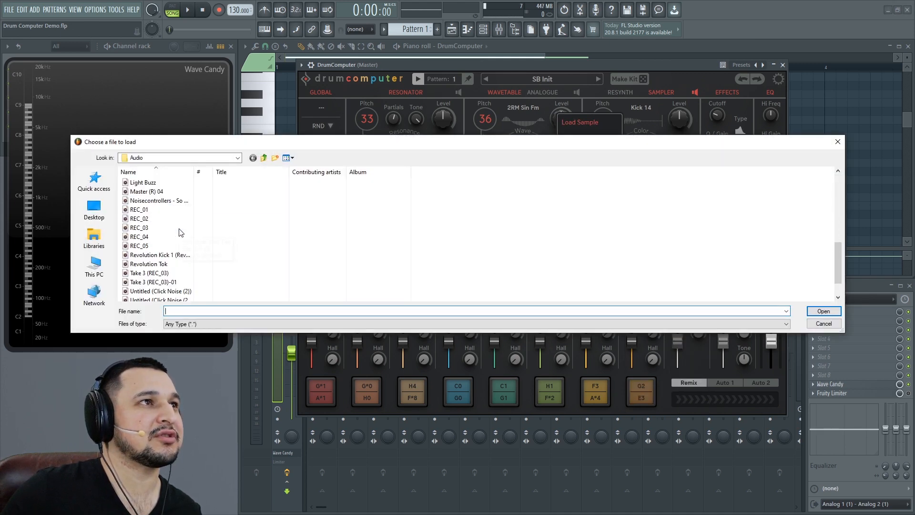
click(167, 256)
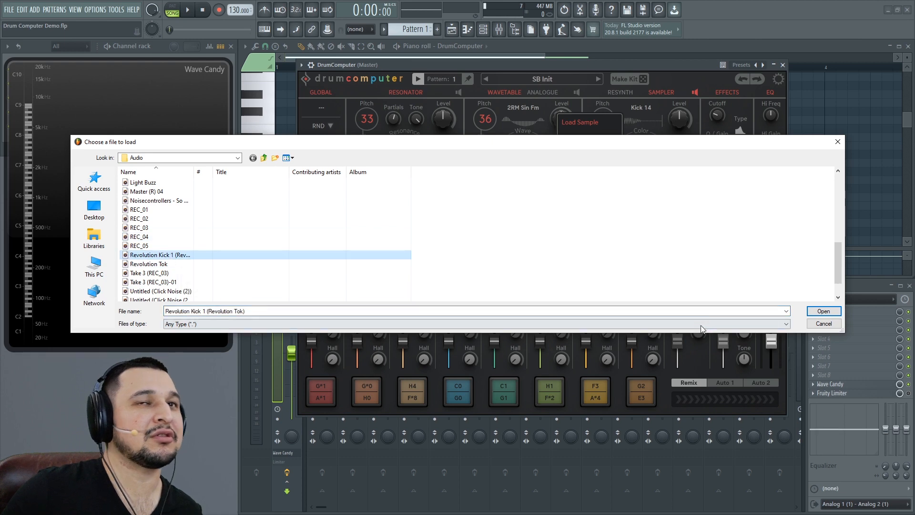
click(824, 310)
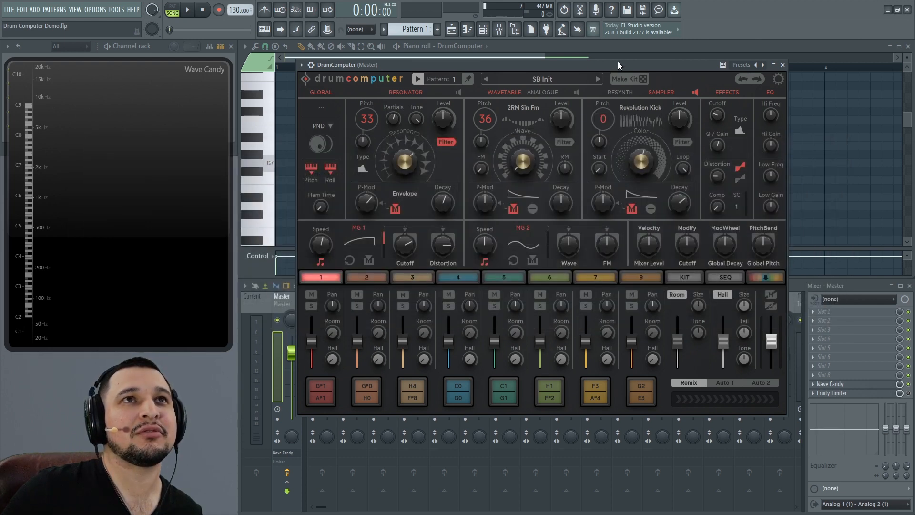
Step: Shift the plugin window slightly down, audition the sampled kick in the pattern, and switch the section back to Resynth
drag(610, 64, 604, 88)
key(space)
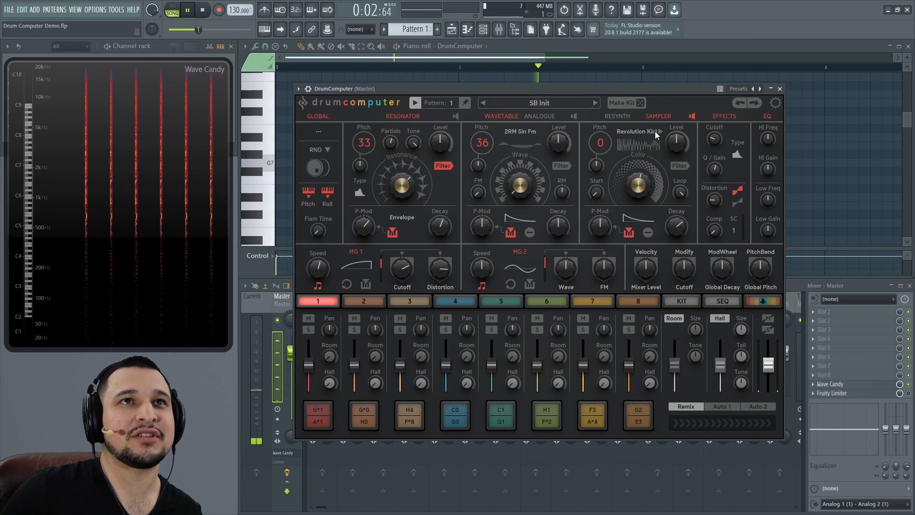
key(space)
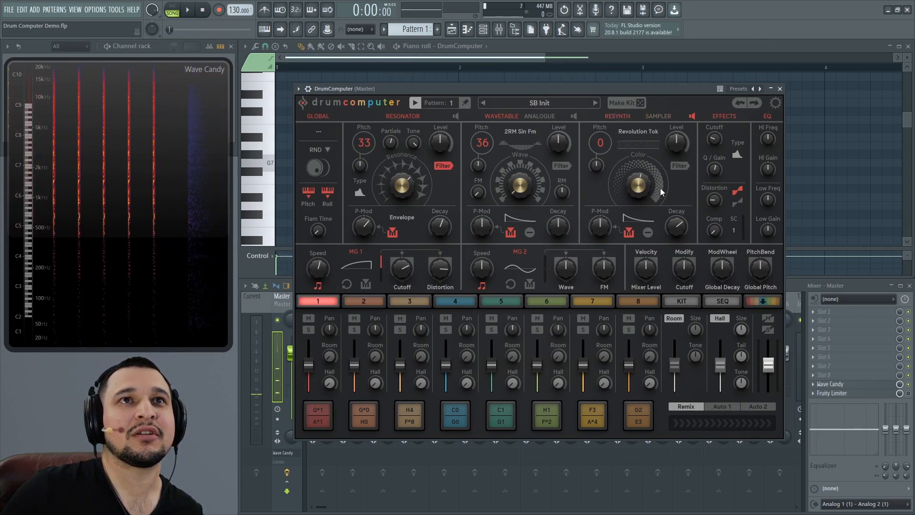
Step: Load Revolution Kick 1 (Revolution Tok) from the User1 bank into Resynth and lower its Decay to about 45% during playback
click(640, 133)
mouse_move(634, 312)
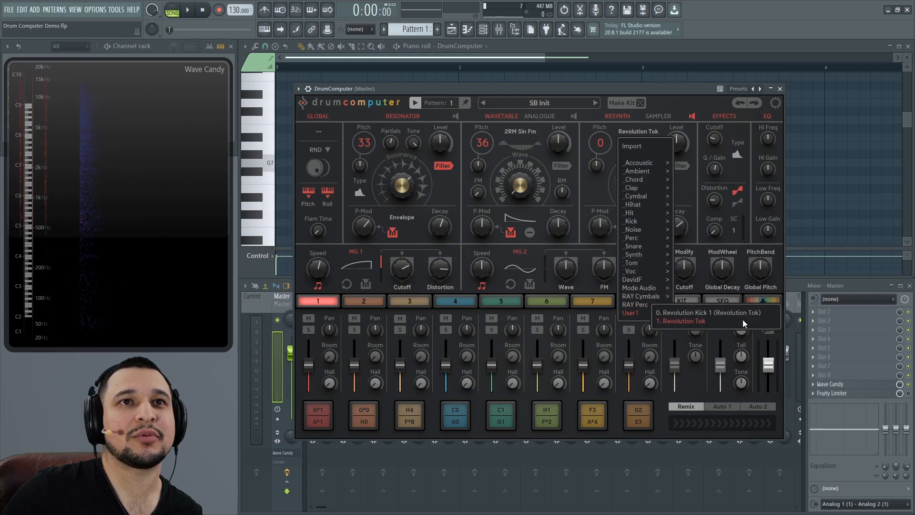
click(730, 312)
key(space)
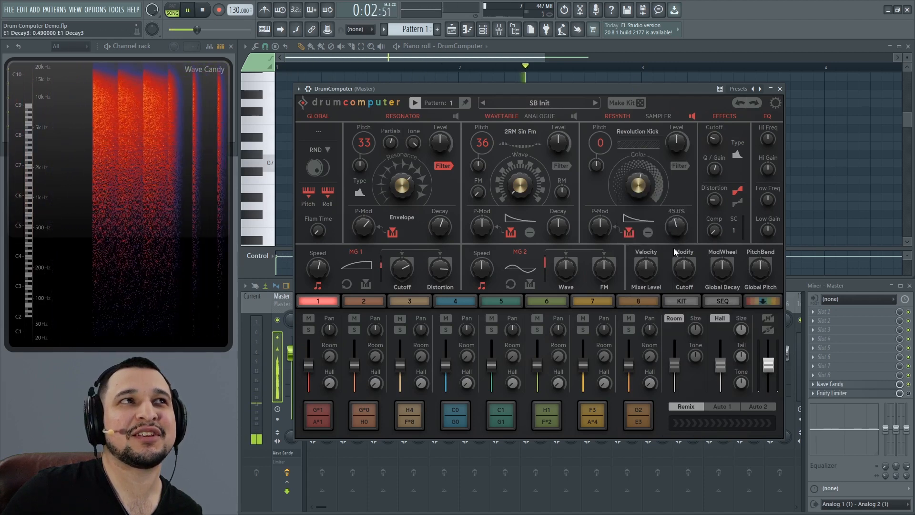
mouse_move(674, 235)
mouse_down()
mouse_move(664, 264)
mouse_move(663, 231)
mouse_up()
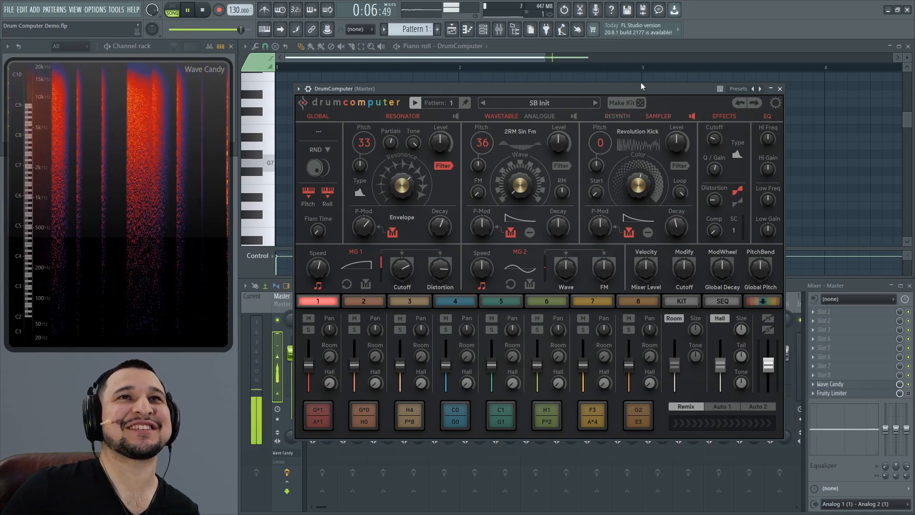
Step: Restart the pattern with the sampled kick and raise the Sampler Decay to about 77% during playback
click(640, 82)
click(659, 280)
key(space)
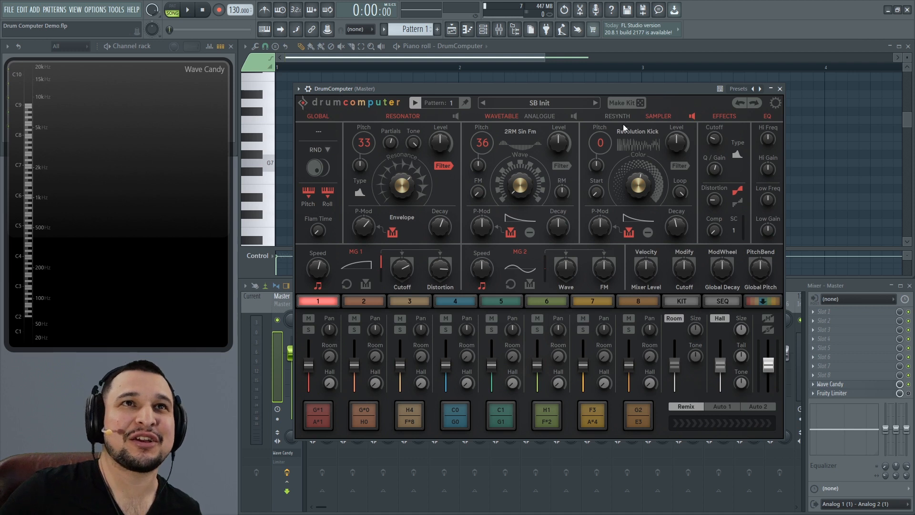
key(space)
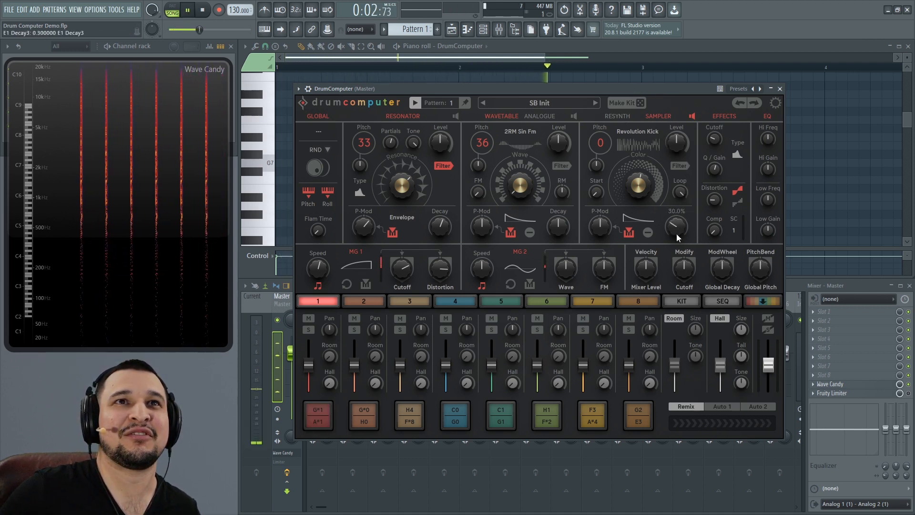
drag(676, 233, 693, 182)
click(622, 80)
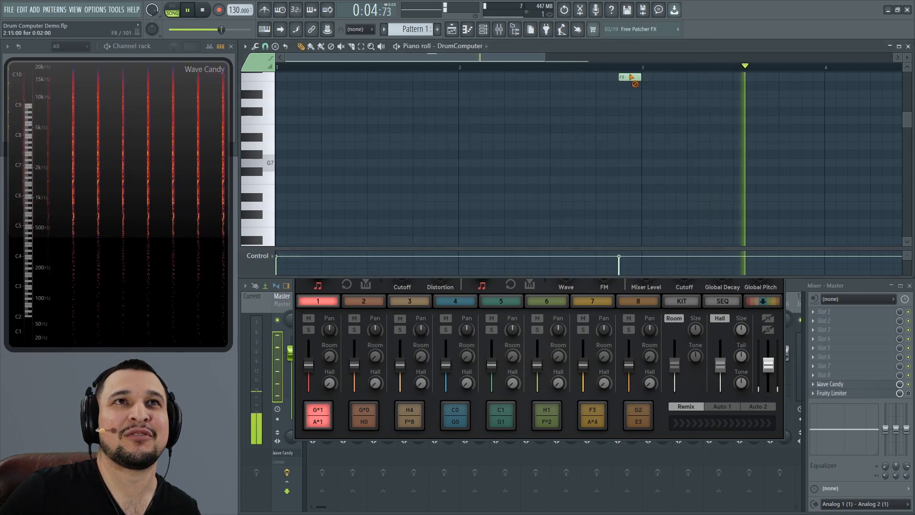
right_click(630, 79)
click(659, 295)
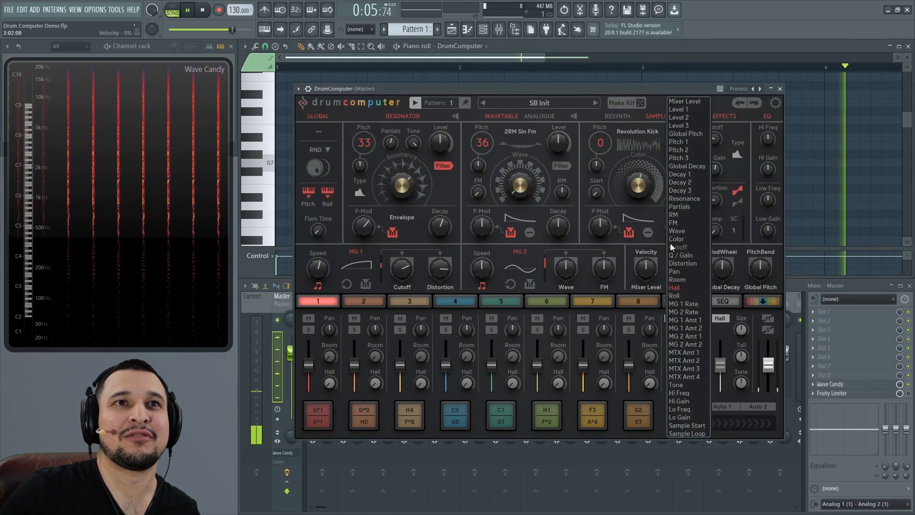
Step: Switch the third sound section to Resynth, lower its Decay to 33% during playback, and stop the pattern
click(624, 119)
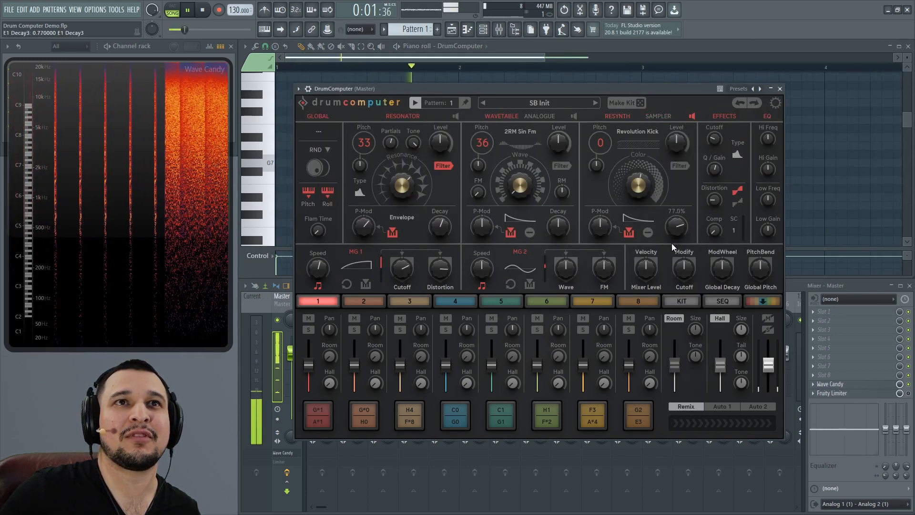
drag(671, 243, 674, 266)
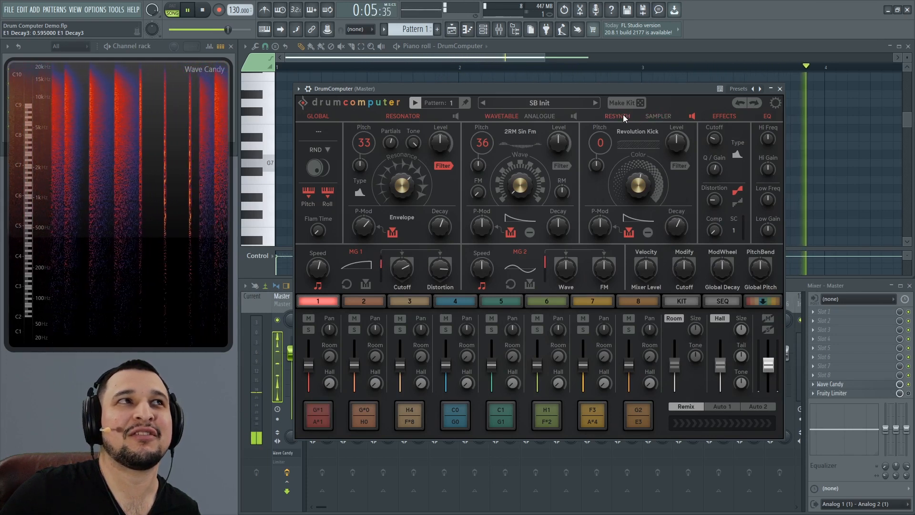
drag(674, 228, 674, 246)
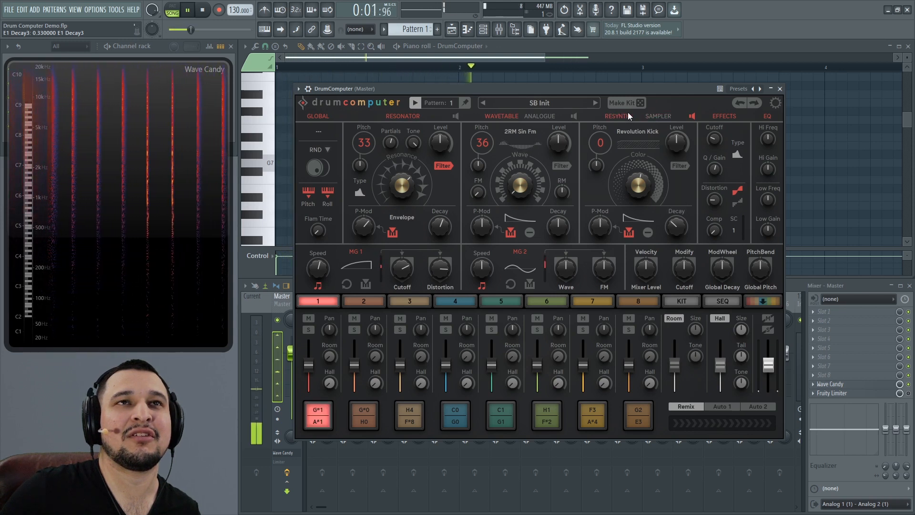
key(space)
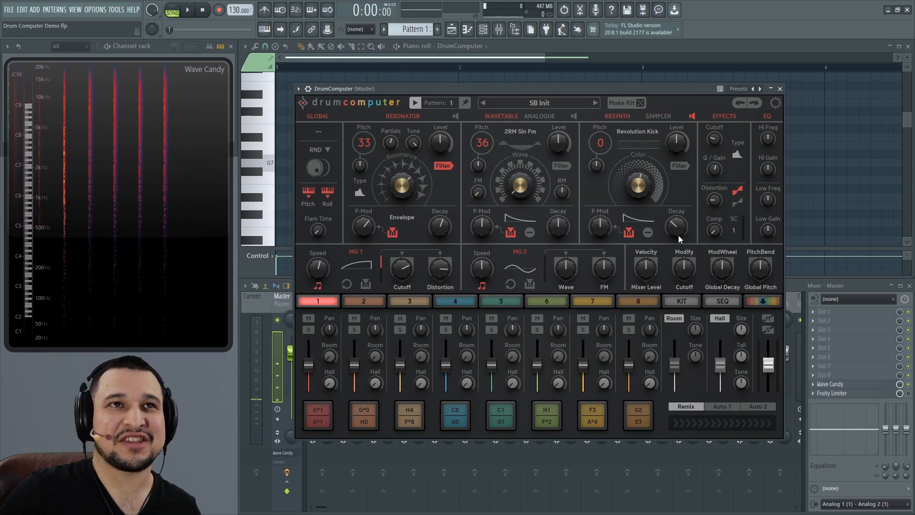
Step: Shape the Resynth kick with 55% Decay, 77.5% P-Mod, an inverted envelope and a lower Color, auditioning it in the pattern
mouse_move(673, 217)
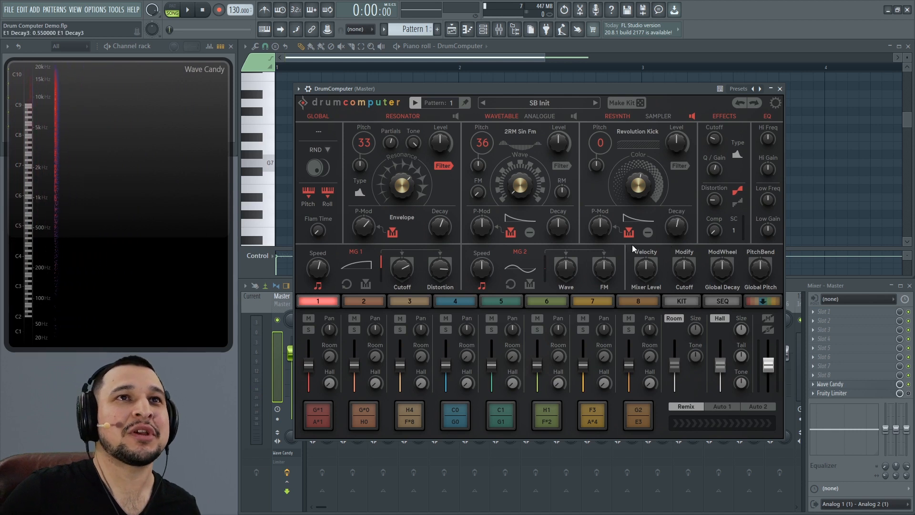
mouse_move(595, 229)
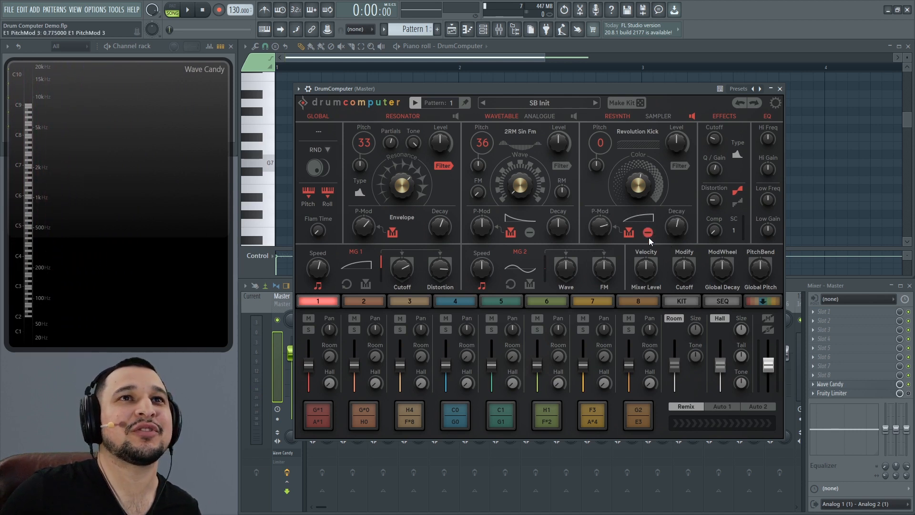
key(space)
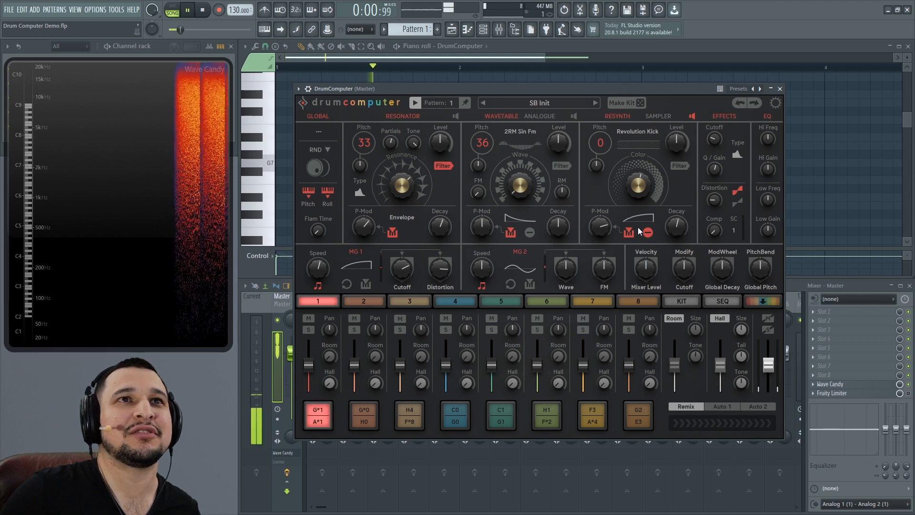
drag(637, 171, 641, 222)
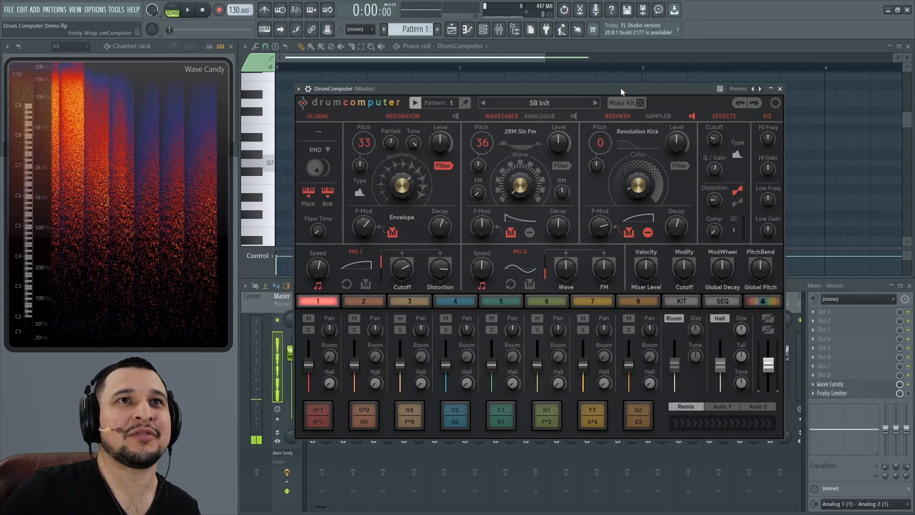
key(space)
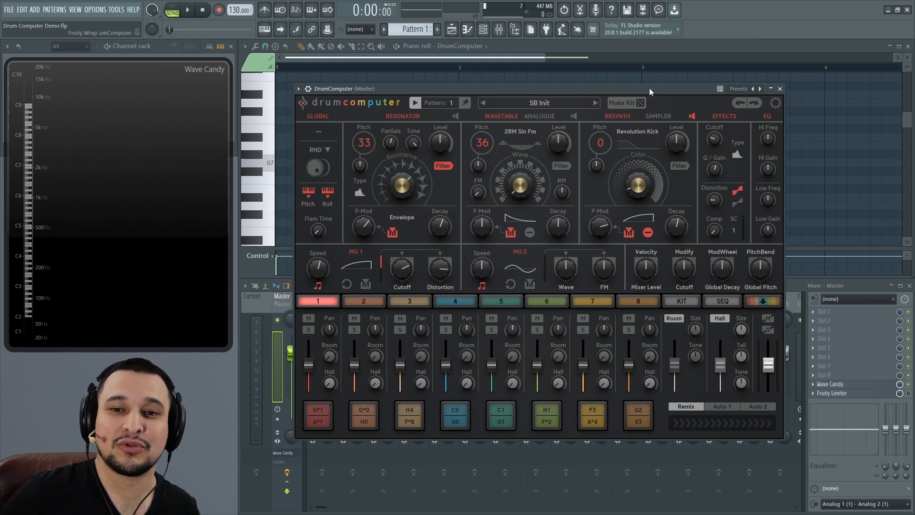
Step: Lower the mixer levels of channels 8 and 1 while auditioning the pattern
drag(628, 364, 630, 382)
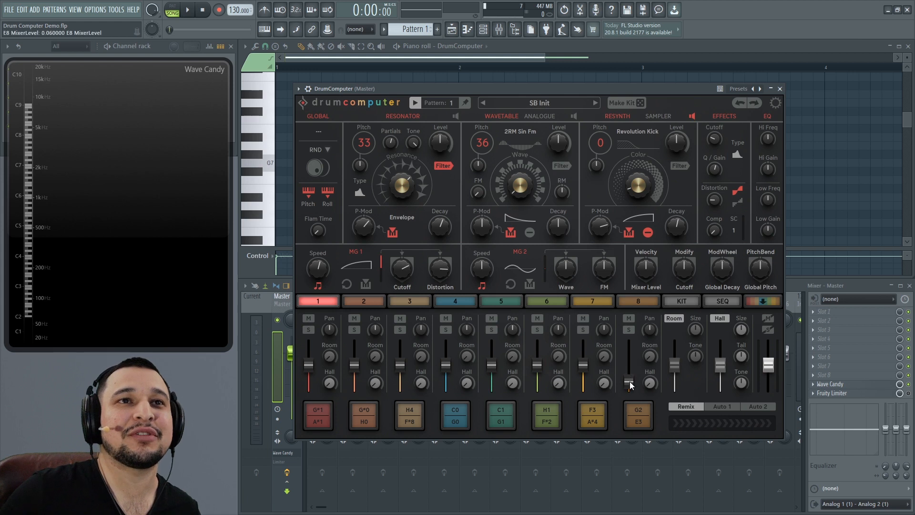
key(space)
mouse_move(308, 364)
mouse_down()
mouse_move(313, 388)
mouse_move(313, 367)
mouse_up()
key(space)
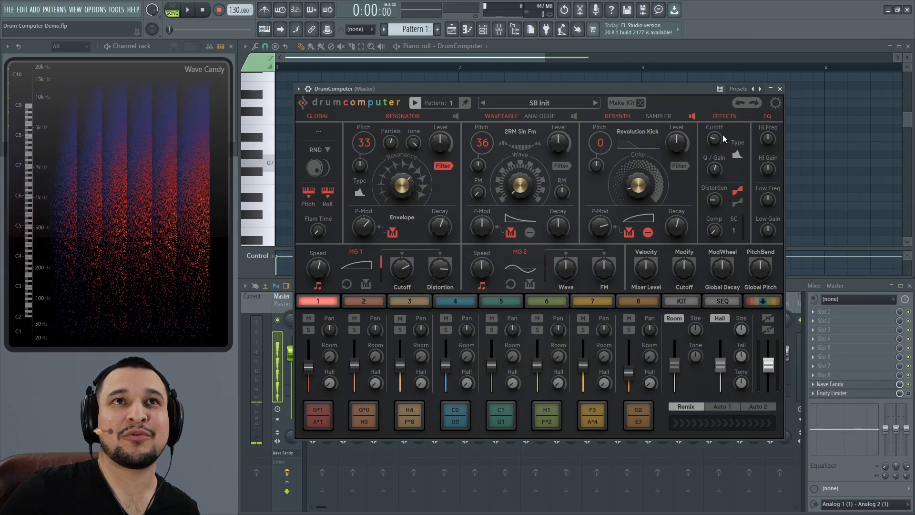
Step: Enable the Resynth filter and sweep Cutoff down to 33 Hz and back up during playback with a raised Q / Gain
click(682, 166)
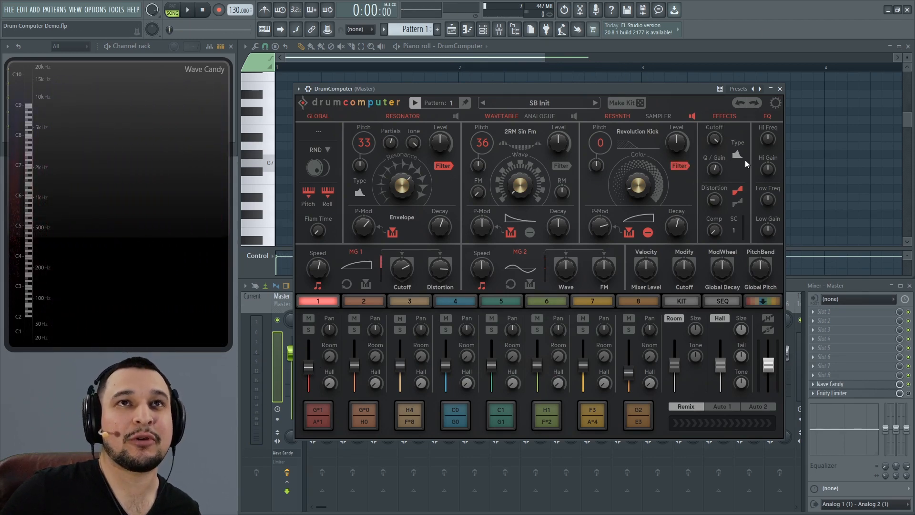
key(space)
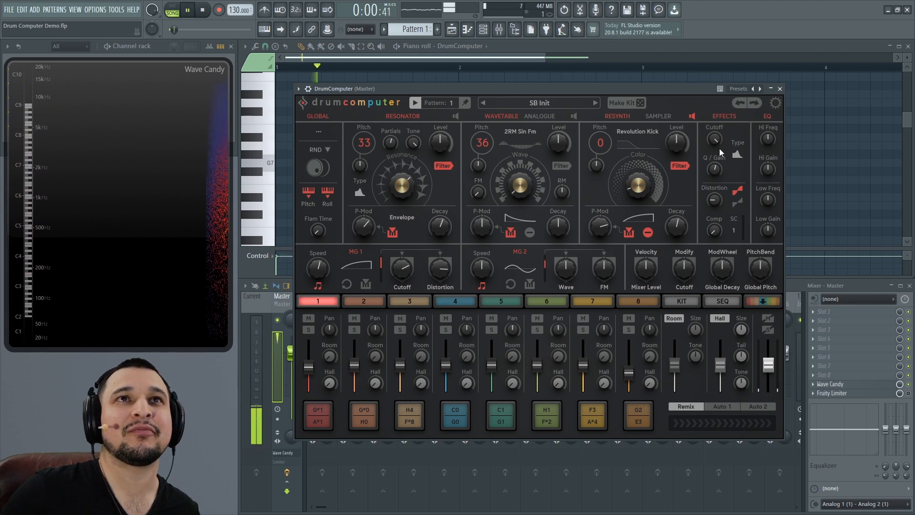
drag(704, 186, 691, 239)
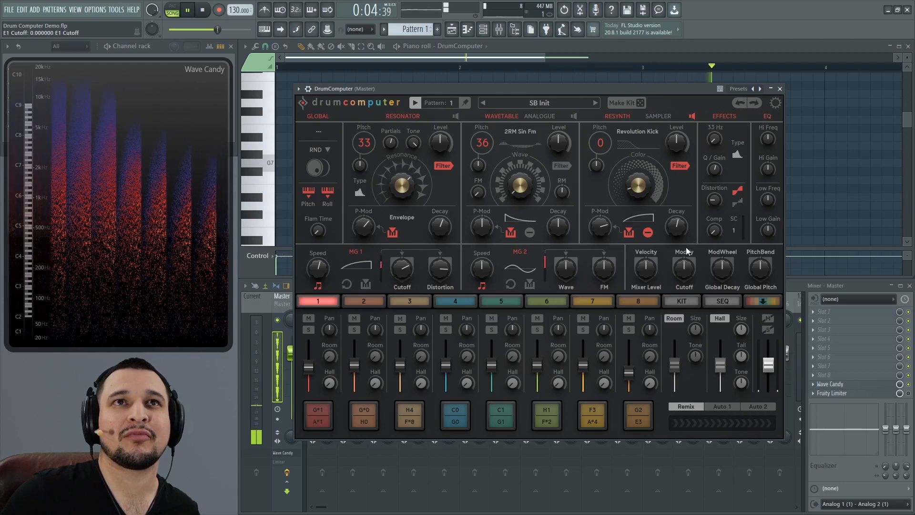
drag(714, 169, 720, 89)
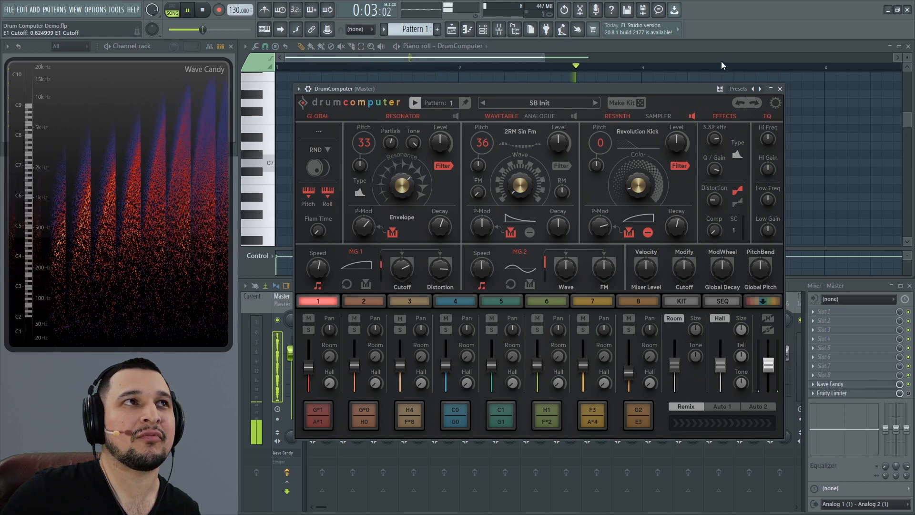
key(space)
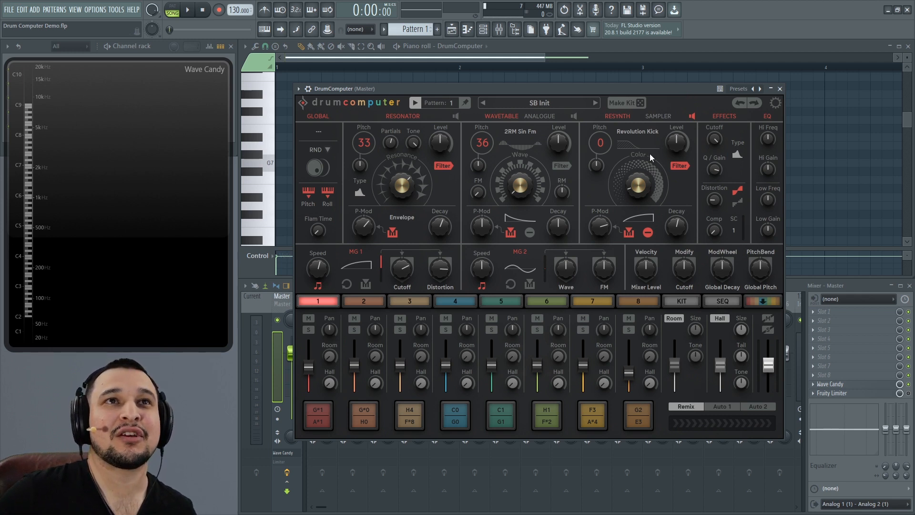
Step: Reset the Resynth Color to its default and shorten the Resynth Decay to 11.5%
drag(643, 188, 597, 259)
double_click(640, 187)
mouse_move(675, 225)
mouse_down()
mouse_move(667, 257)
mouse_move(668, 240)
mouse_up()
Step: Play the pattern, turn off the Resynth envelope inversion, and set its Decay to 25.5%
key(space)
click(651, 220)
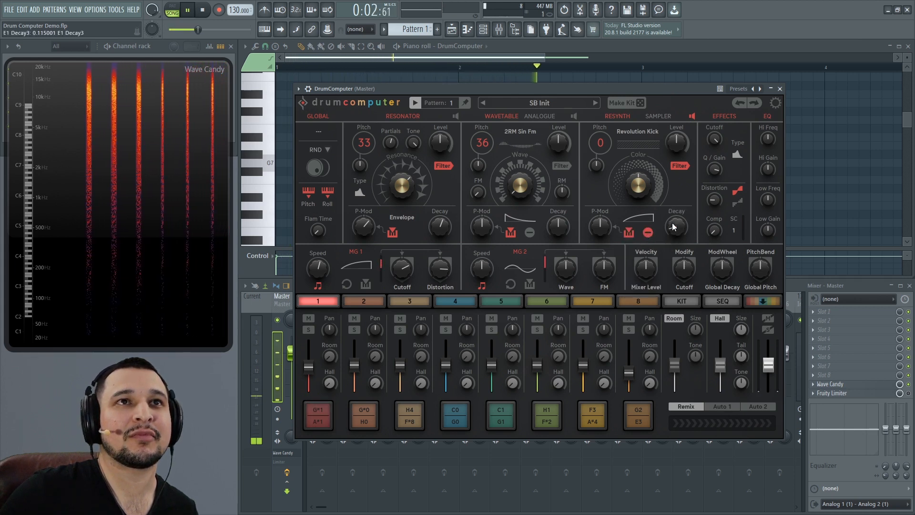
click(635, 232)
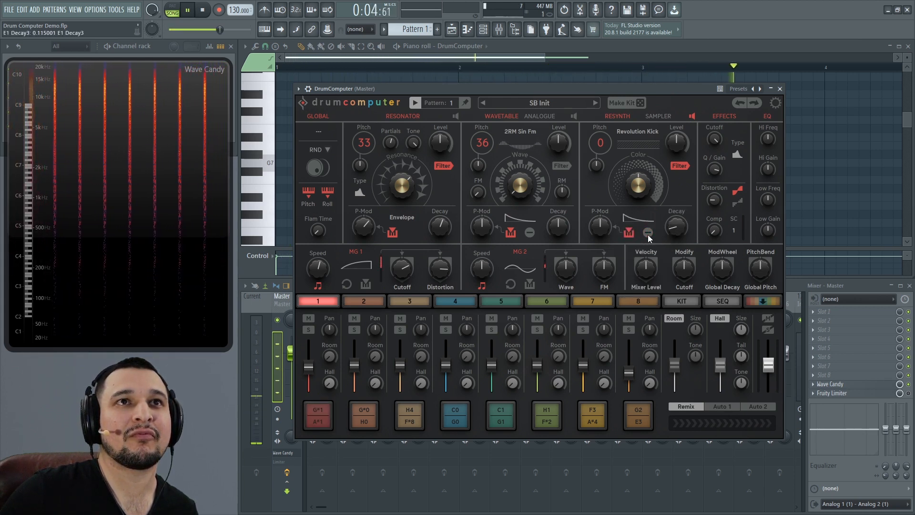
drag(676, 228, 680, 214)
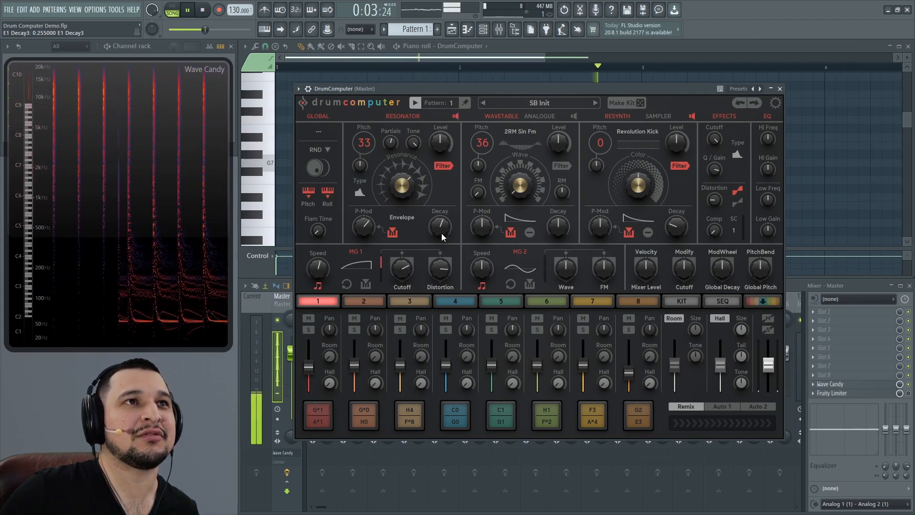
Step: Layer the Resonator with the Resynth kick, fine-tune the Resonator Decay, and stop playback
mouse_move(442, 233)
mouse_down()
mouse_move(438, 250)
mouse_move(444, 228)
mouse_up()
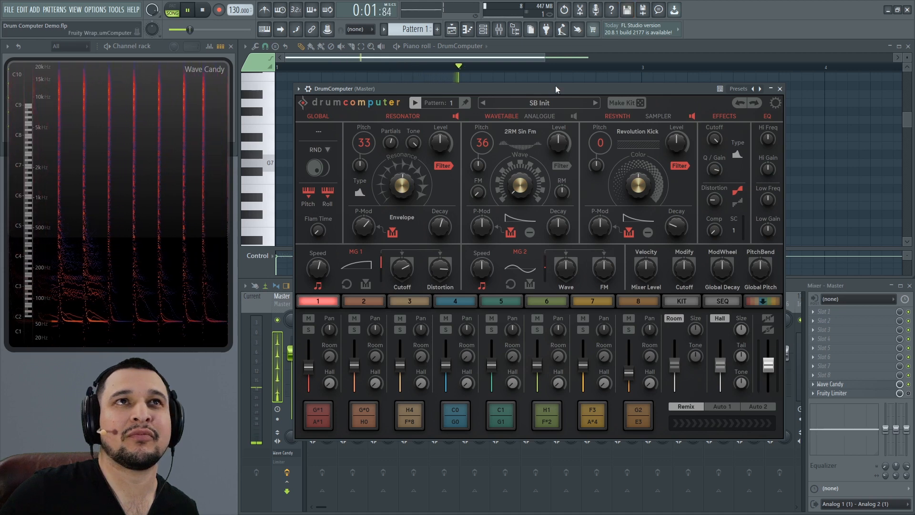
key(space)
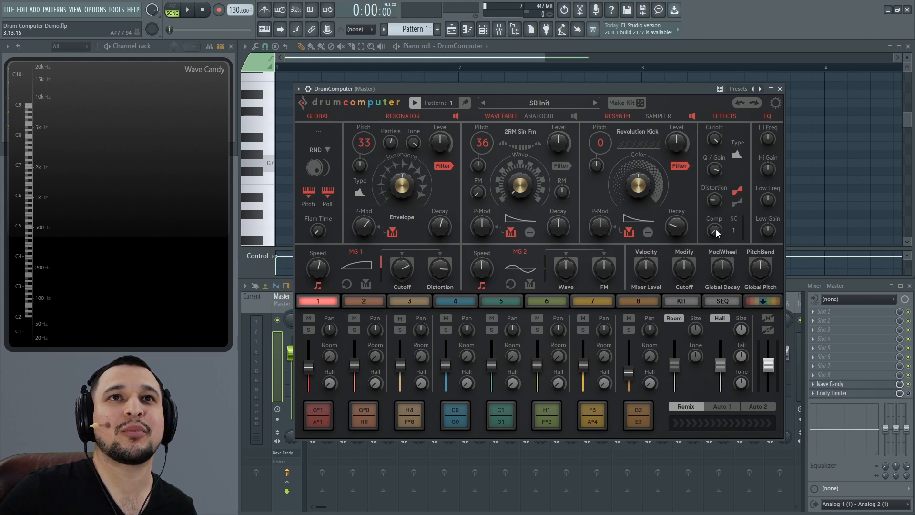
Step: Raise the Comp and Distortion effects of channel 1 while the pattern plays
key(space)
drag(715, 230, 710, 173)
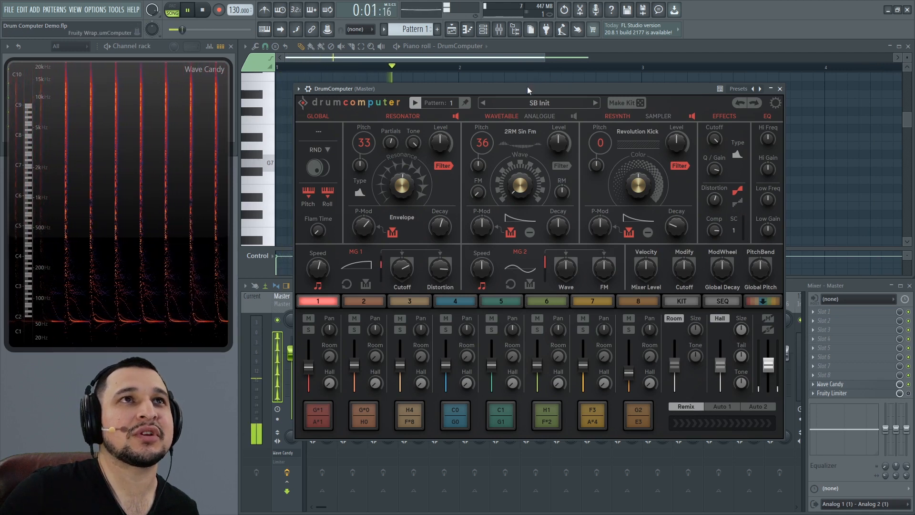
key(space)
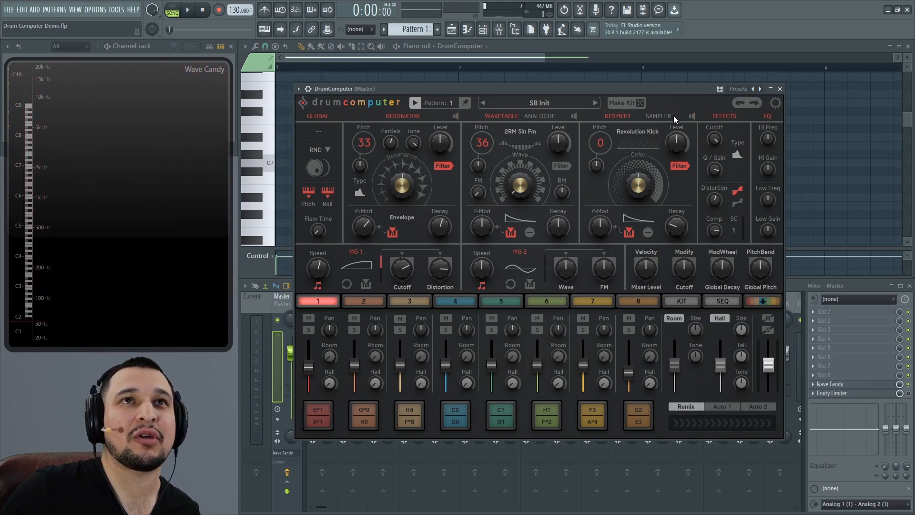
Step: Enable only the Wavetable engine, audition it in the pattern, and sweep its Wave position through the 2RM Sin Fm shapes
key(space)
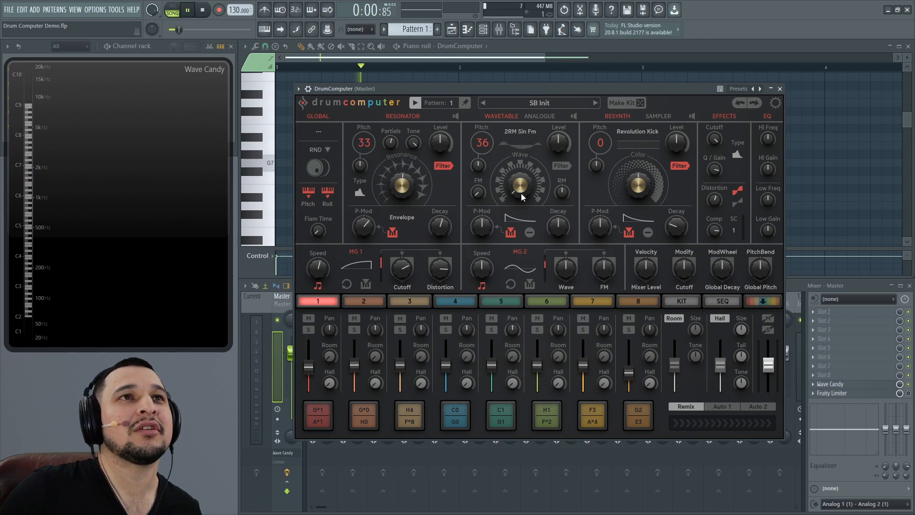
click(572, 116)
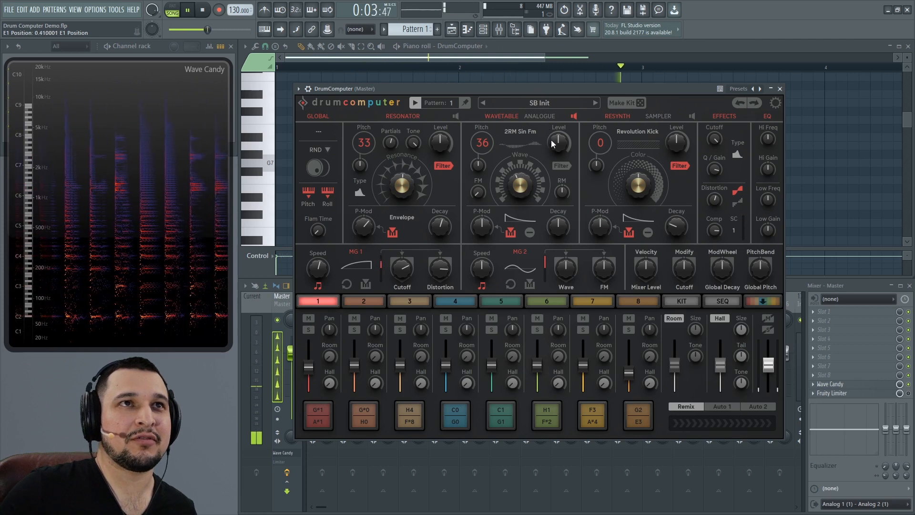
key(space)
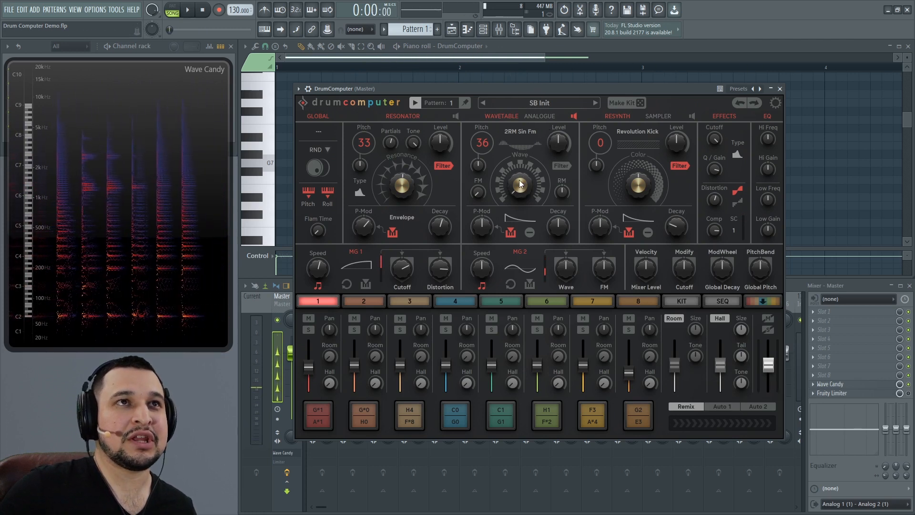
drag(519, 185, 530, 221)
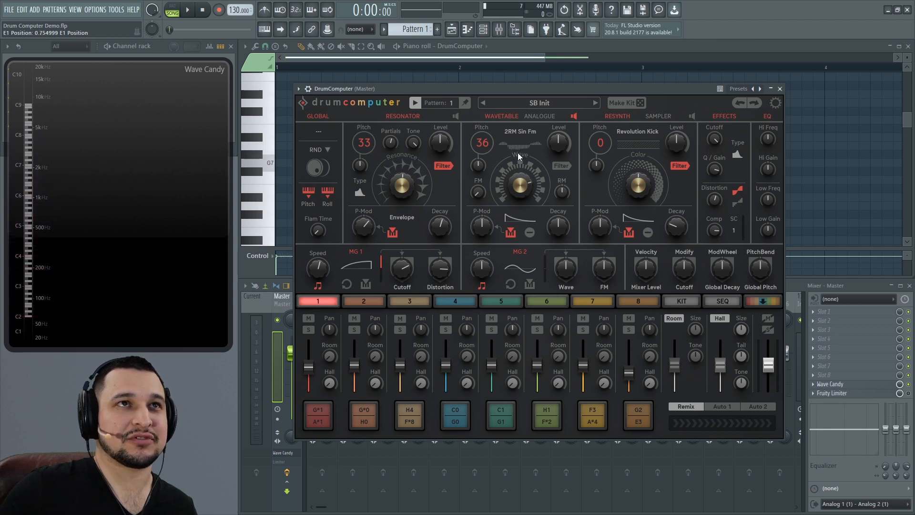
drag(519, 167, 478, 277)
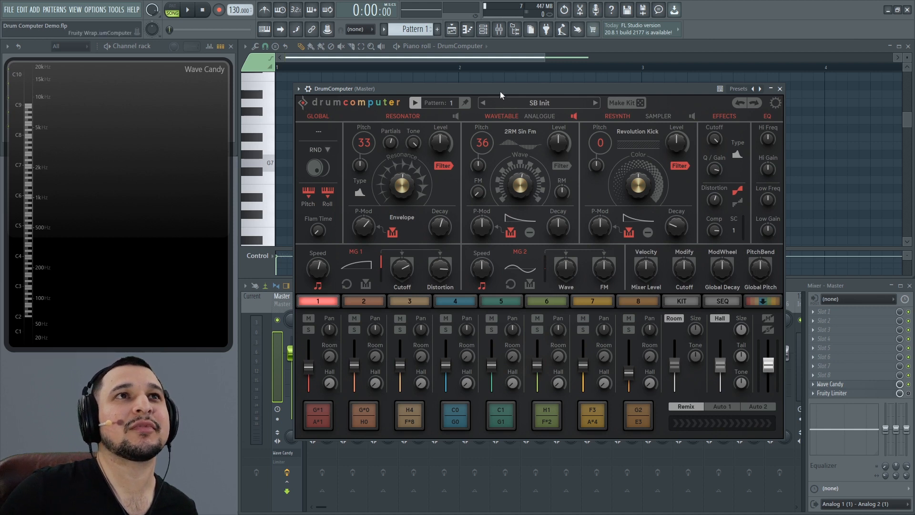
Step: Audition the Wavetable sound in the pattern and adjust its Decay to 51%
key(space)
mouse_move(564, 210)
mouse_down()
mouse_move(560, 250)
mouse_move(568, 179)
mouse_move(561, 211)
mouse_up()
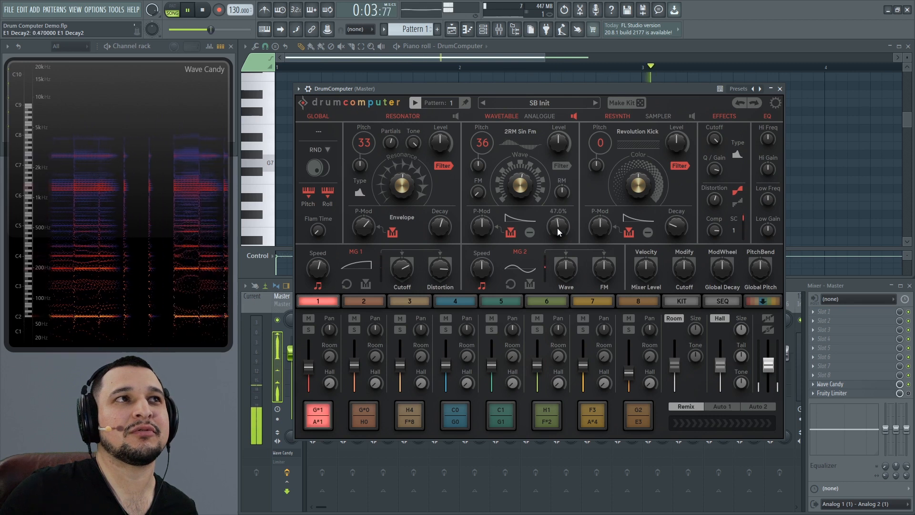
key(space)
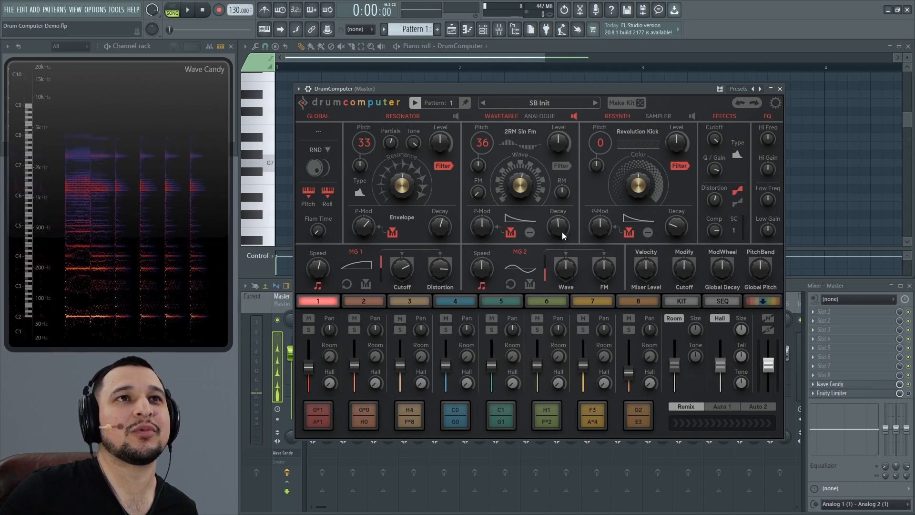
drag(562, 231, 567, 224)
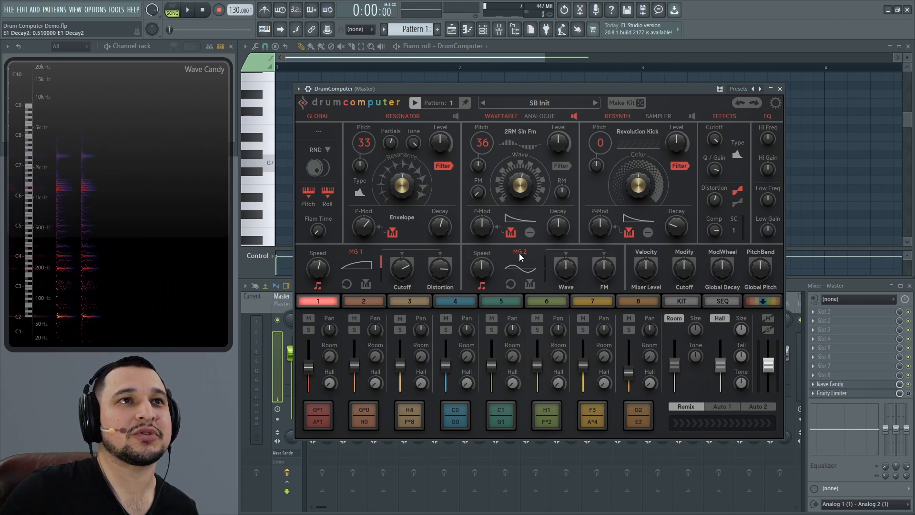
Step: Try a different MG 2 Speed and toggle its loop mode, restoring both settings
click(482, 268)
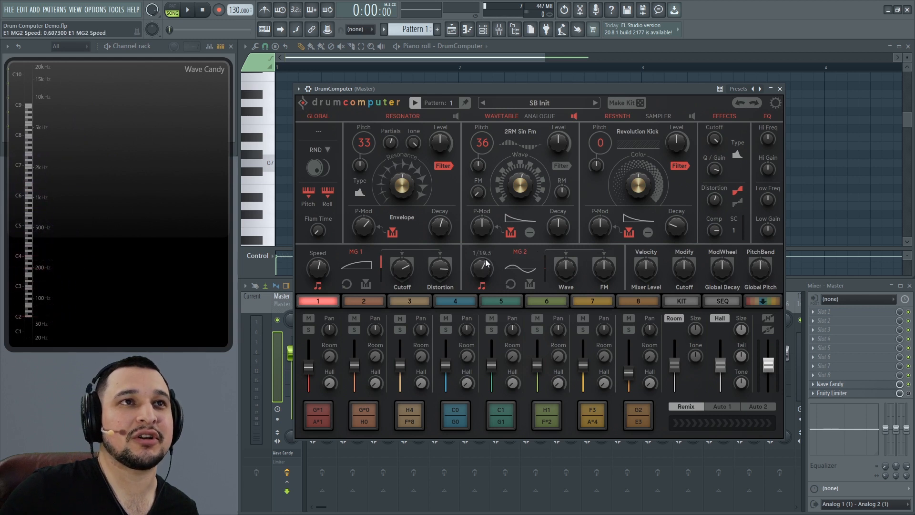
click(510, 285)
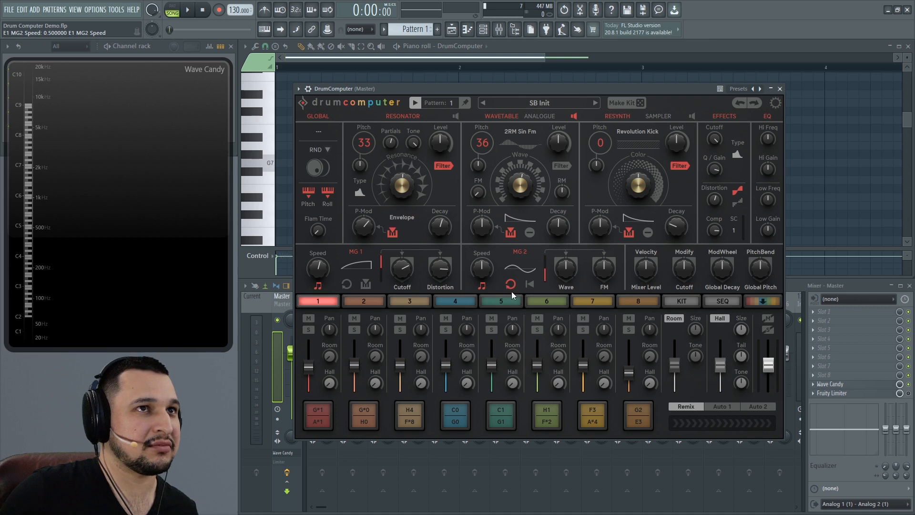
click(512, 286)
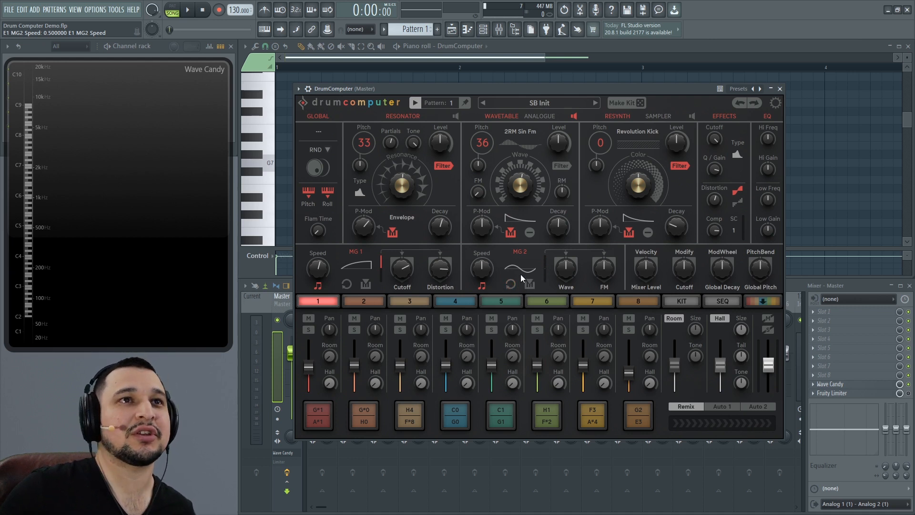
Step: Set the MG 2 shape to Down Lin and its Wave modulation amount to 41.5%
click(518, 265)
click(516, 279)
click(530, 266)
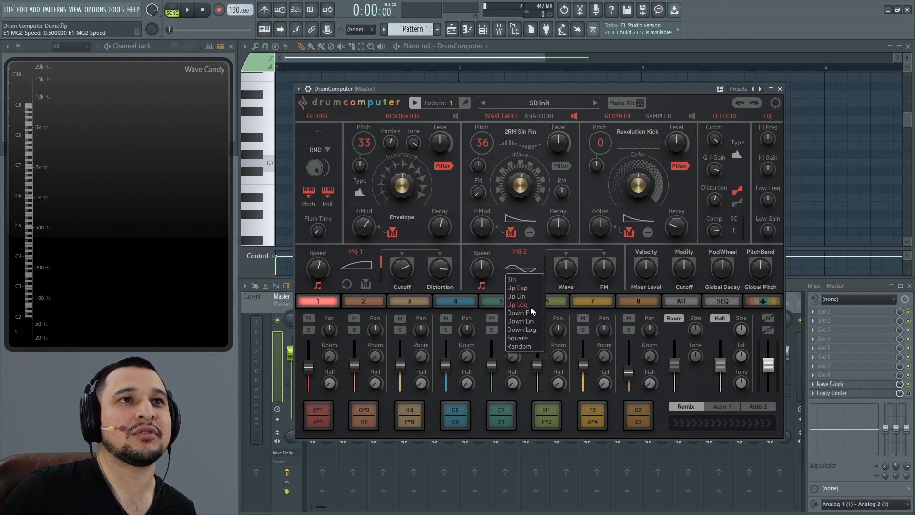
click(532, 321)
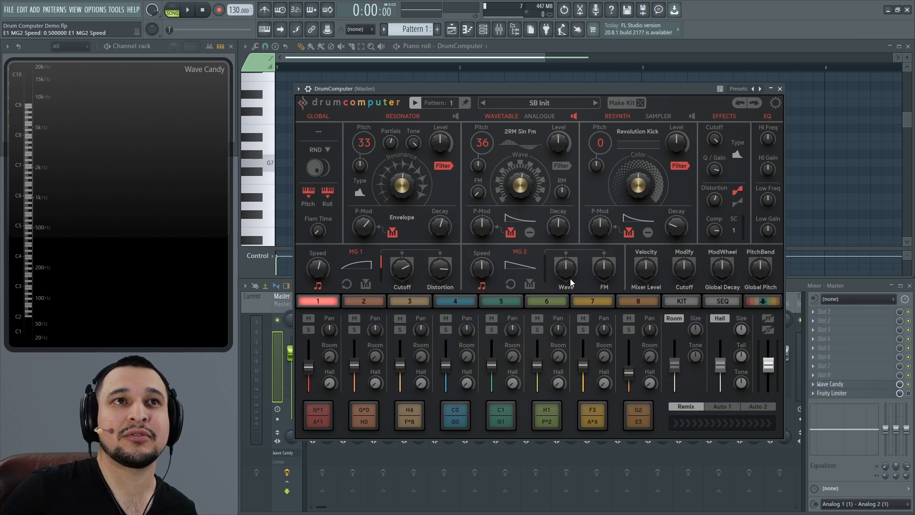
drag(566, 273, 567, 272)
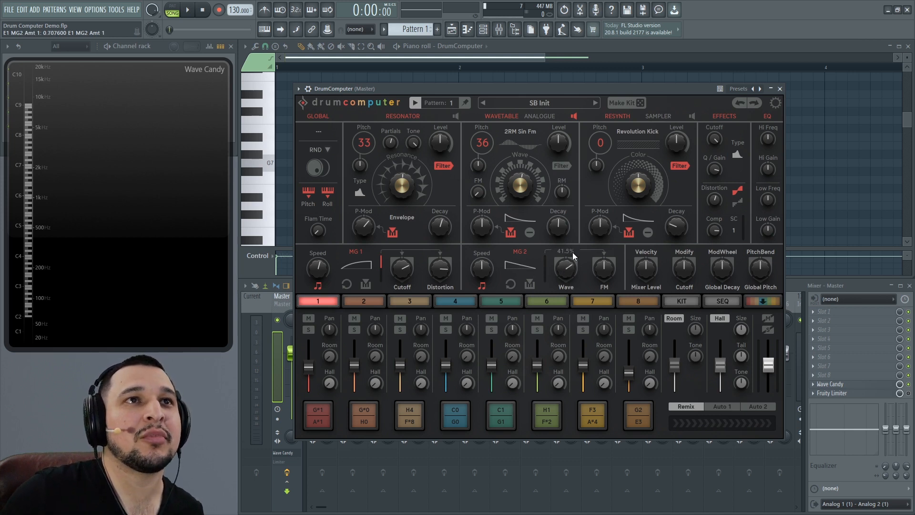
Step: While the pattern plays, route the Wavetable engine through the filter and set its Level to 62.5%
key(space)
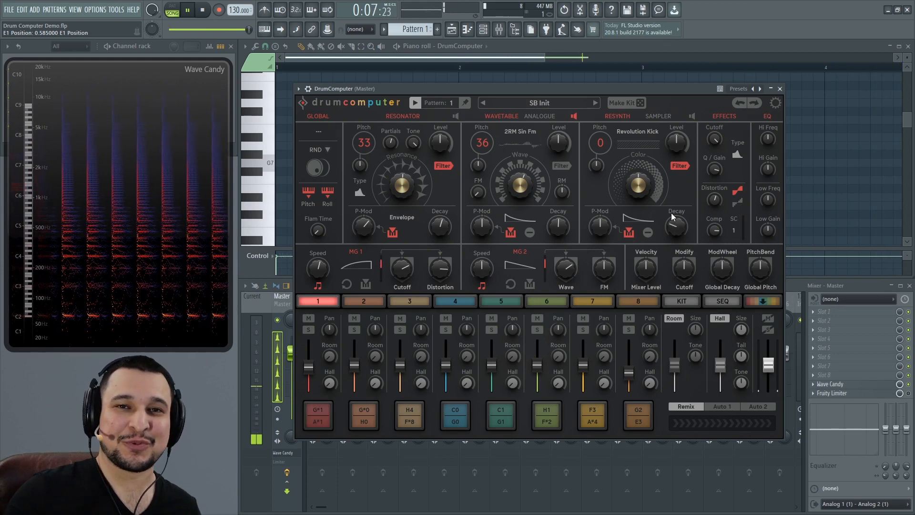
click(558, 167)
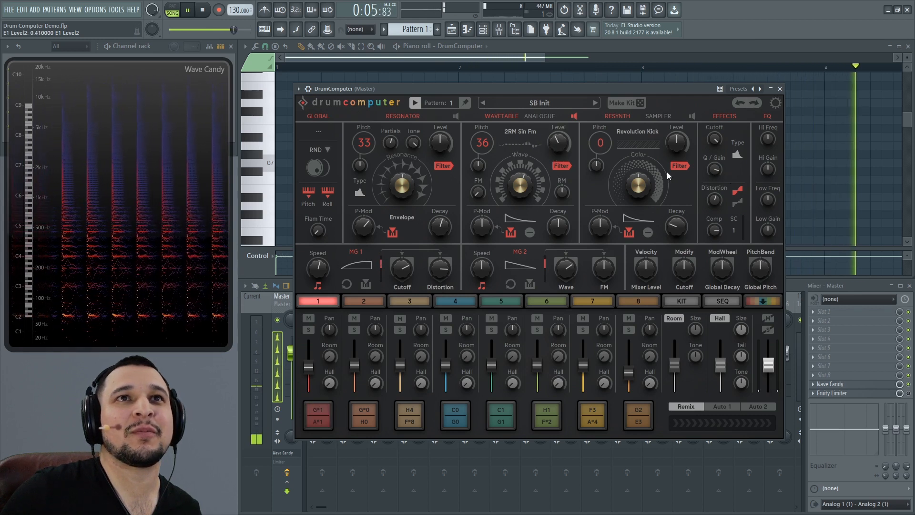
drag(559, 142, 570, 121)
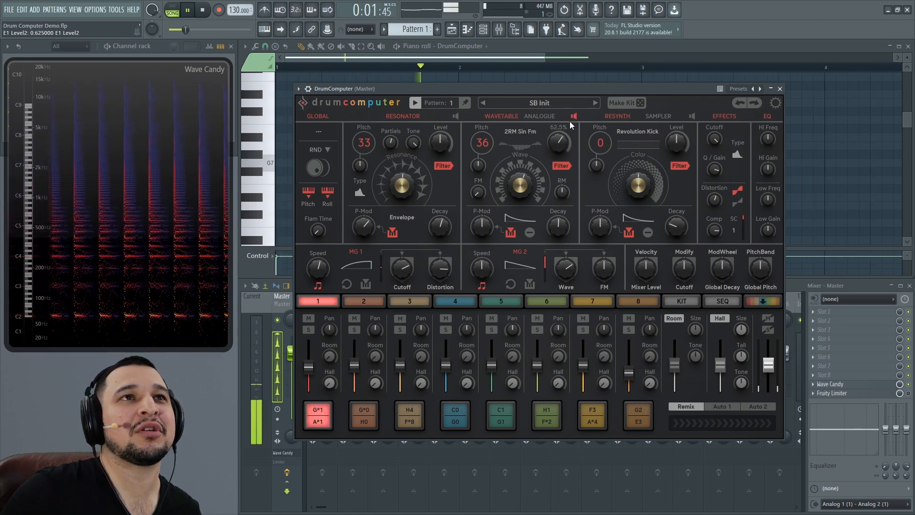
Step: Switch the Wavetable envelope to A/D 3/4 and raise its Decay to 92.5% while auditioning the pattern
click(519, 219)
key(space)
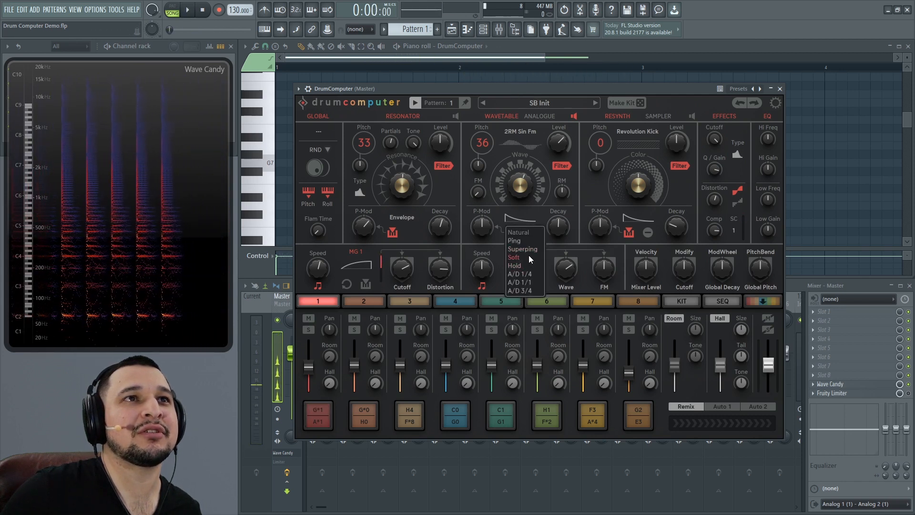
click(534, 289)
key(space)
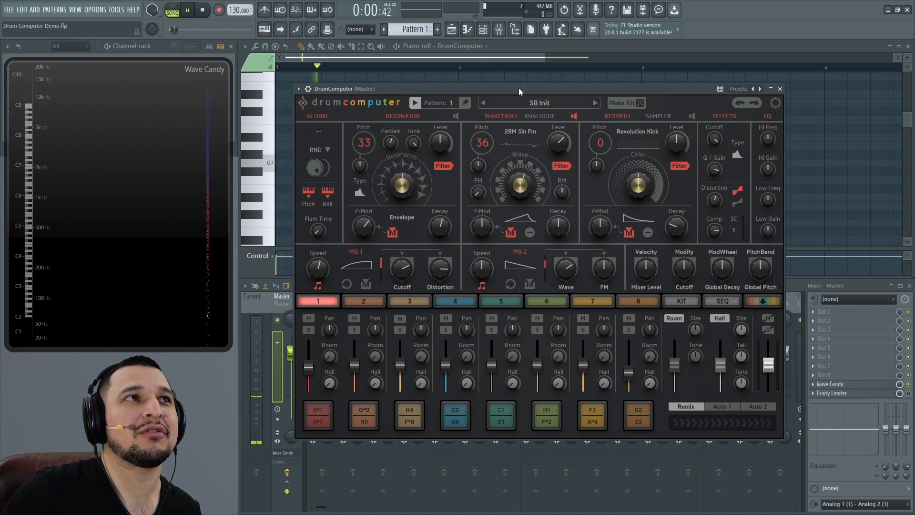
drag(552, 207, 546, 192)
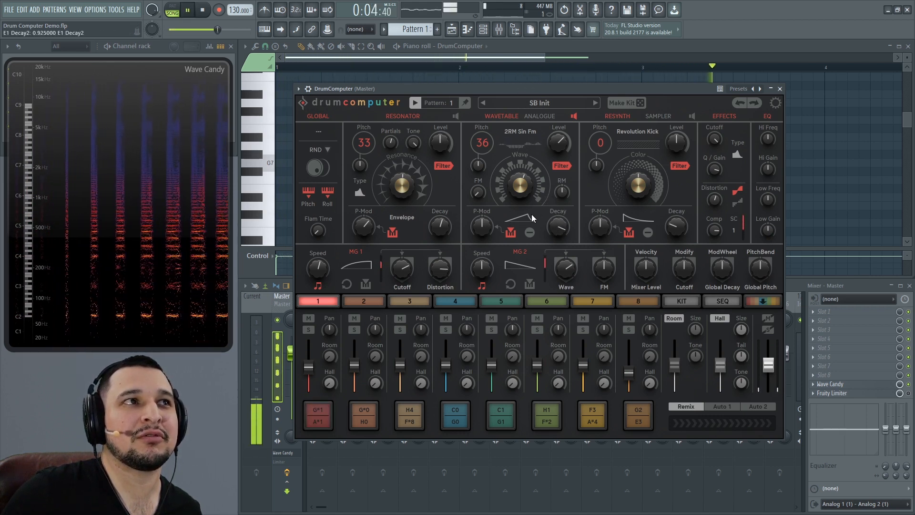
key(space)
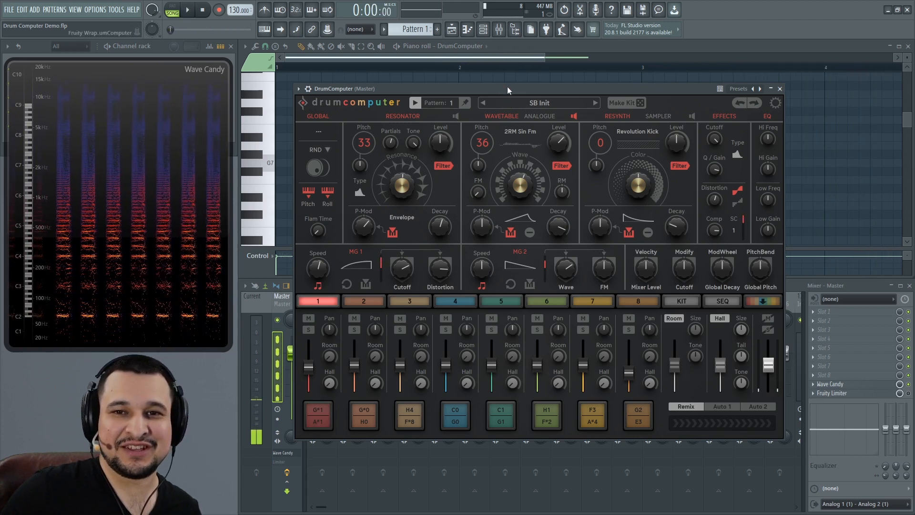
Step: Change the Wavetable envelope to A/D 1/1 and audition it layered with the Resynth kick
click(509, 220)
click(522, 282)
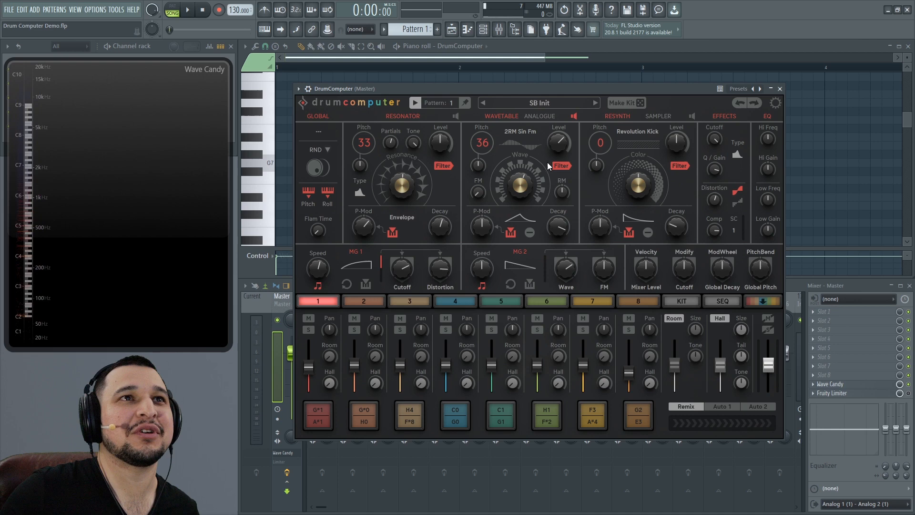
click(527, 83)
right_click(528, 85)
key(space)
click(548, 286)
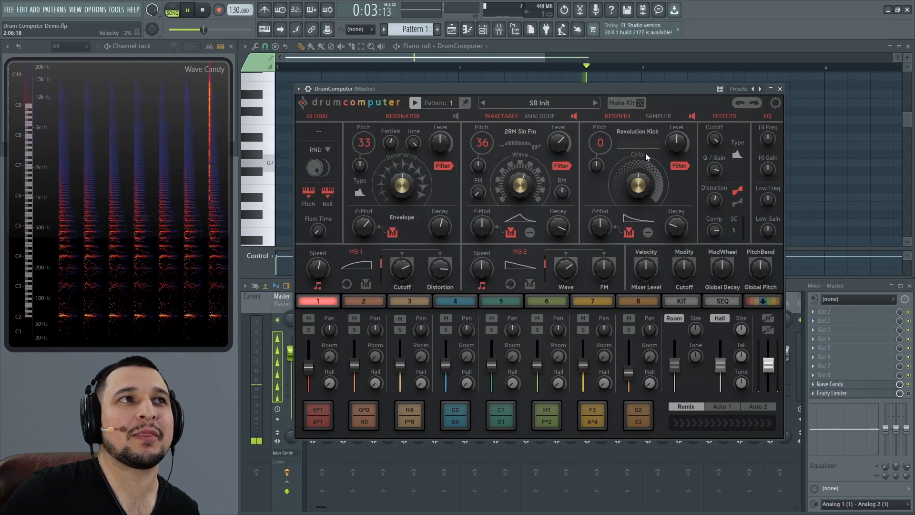
Step: Set the Wavetable envelope to A/D 3/4, listen to it with the kick, and stop playback
click(520, 219)
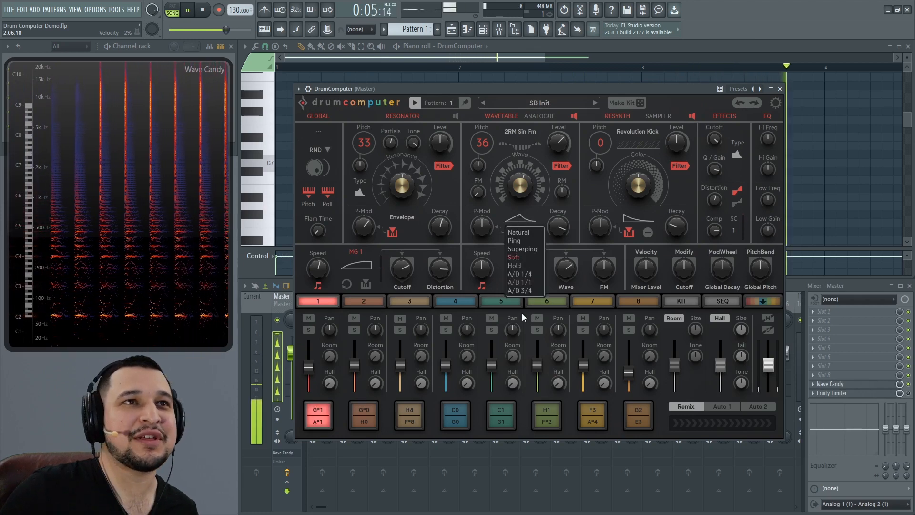
click(518, 290)
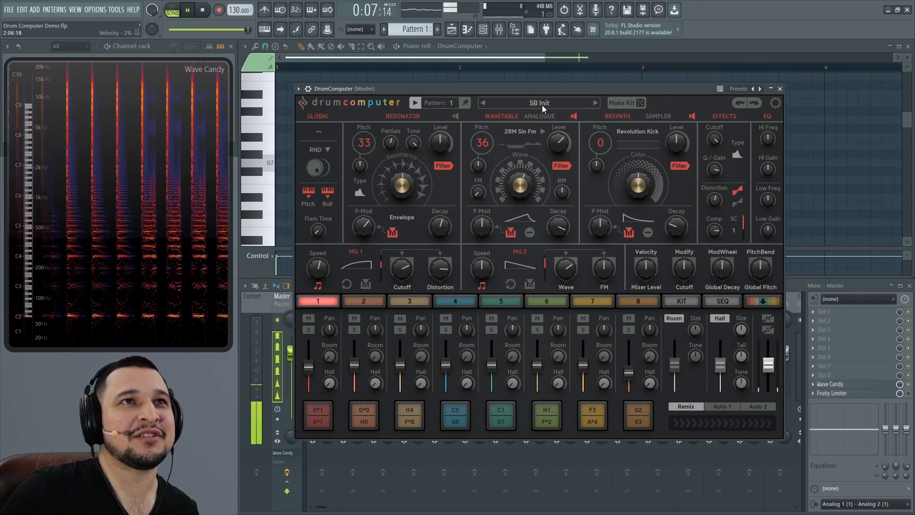
key(space)
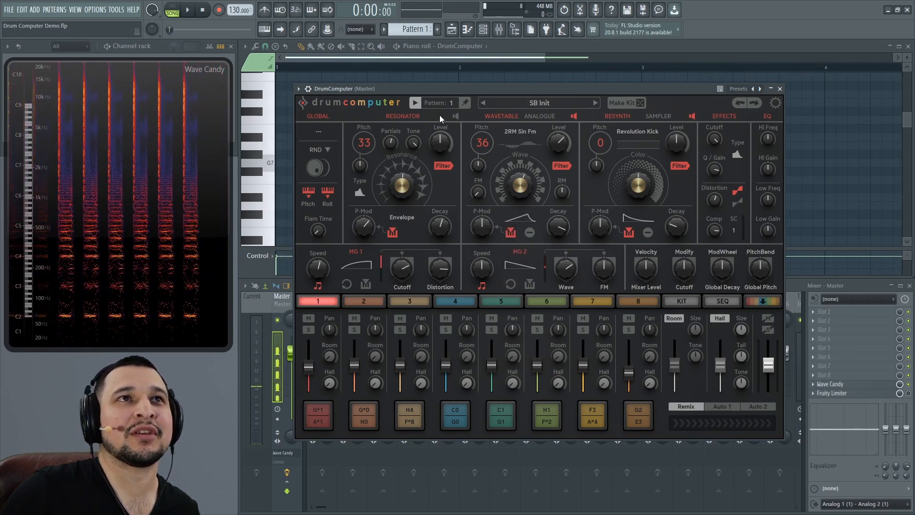
Step: Add the Resonator layer to the playing pattern and tune the Wavetable Pitch to 33
key(space)
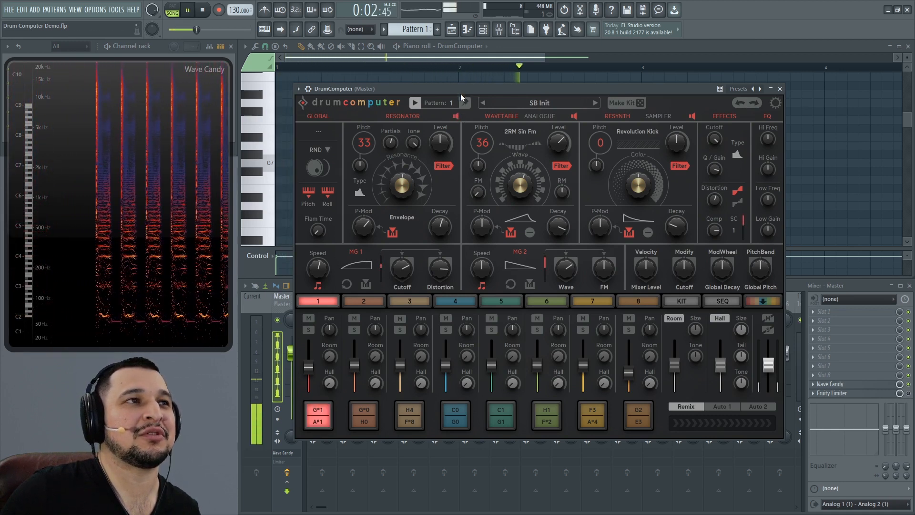
key(space)
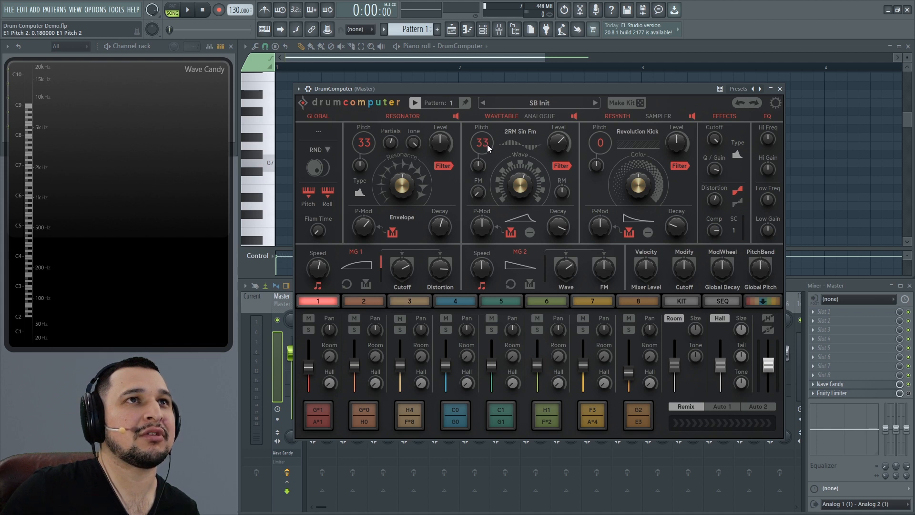
key(space)
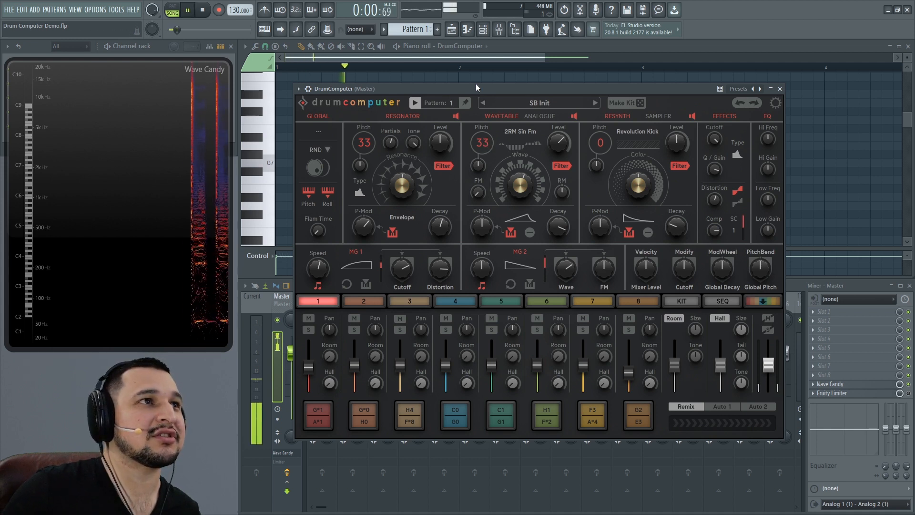
Step: Mute the Resonator and check the fundamental pitch of the Wavetable and kick layers in the spectrum display
click(455, 115)
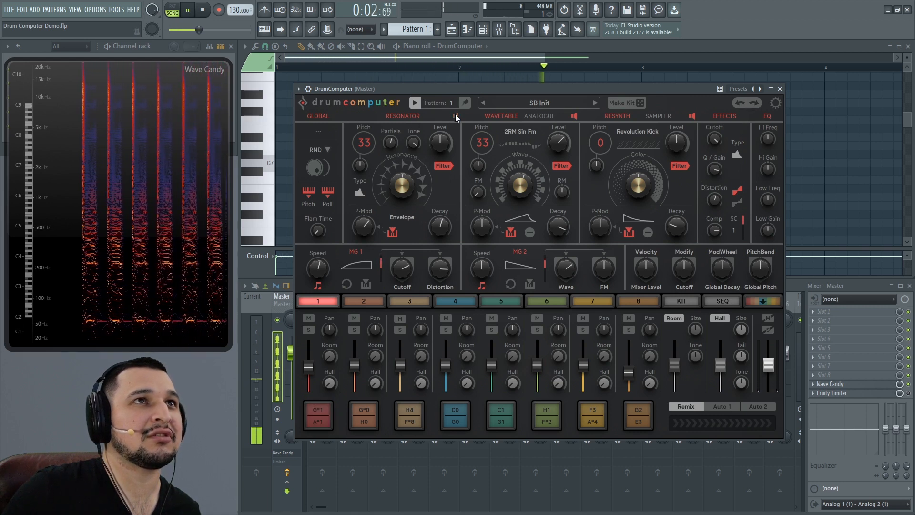
mouse_move(164, 326)
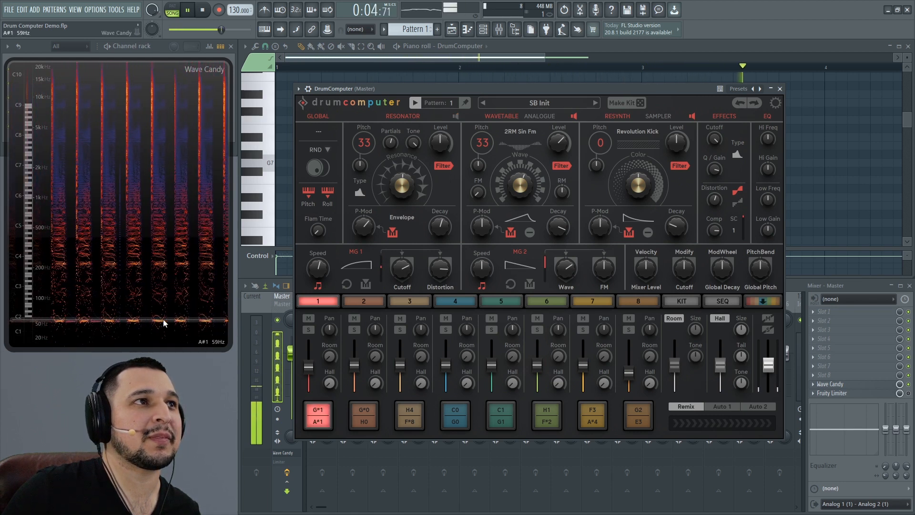
key(space)
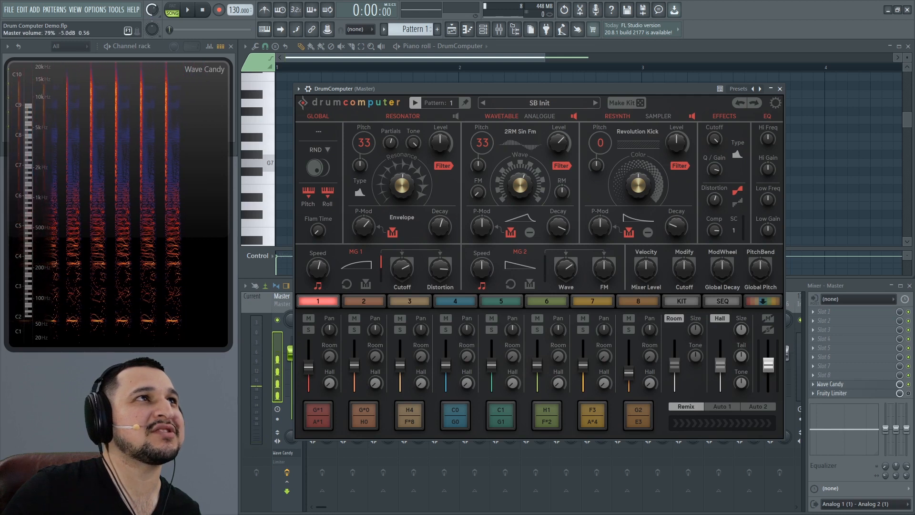
key(space)
mouse_move(195, 320)
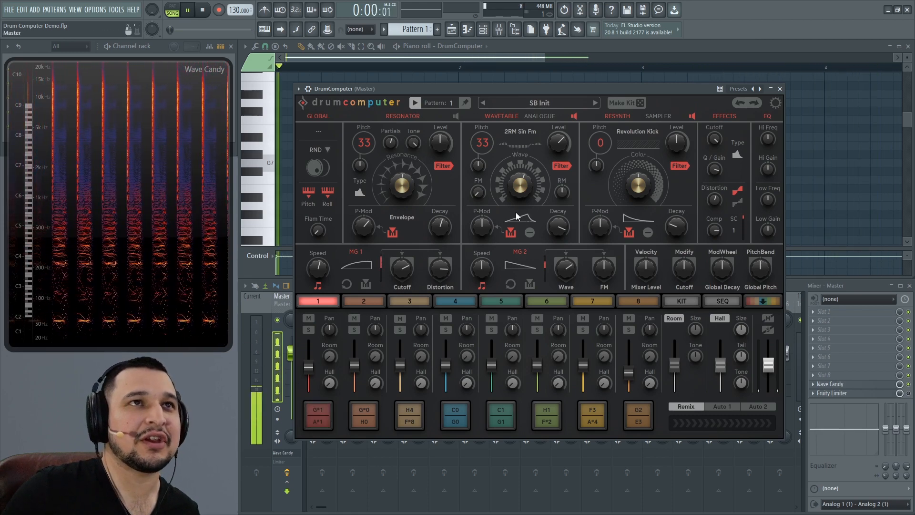
Step: Re-enable the Resonator, fine-tune its pitch against the spectrum display with the Wavetable muted, and stop playback
click(456, 115)
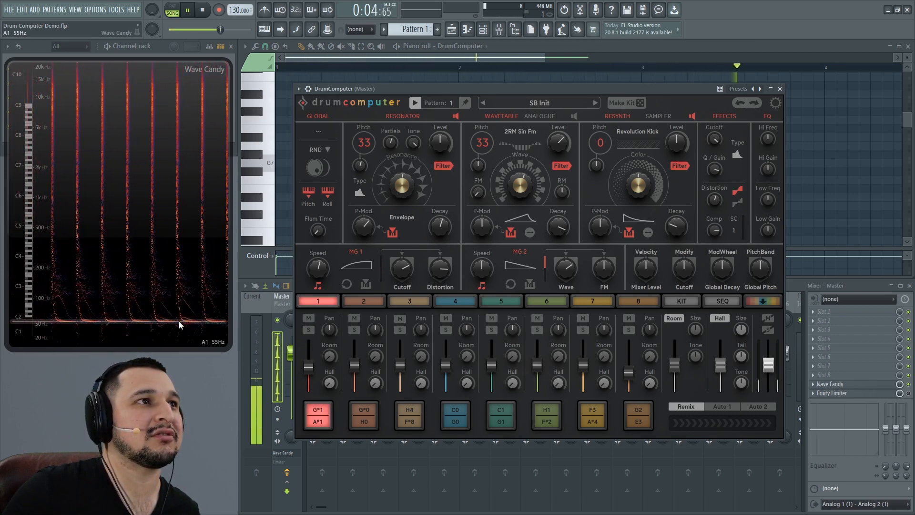
drag(360, 165, 359, 157)
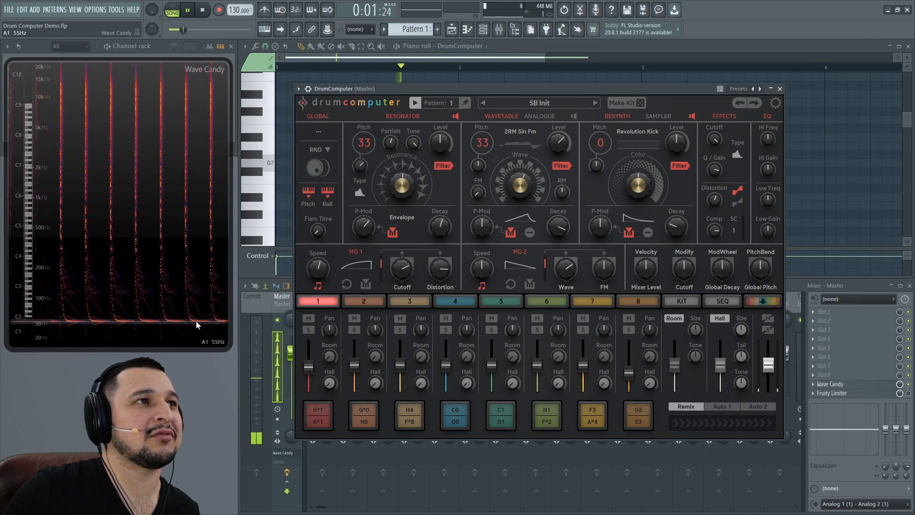
drag(152, 9, 152, 20)
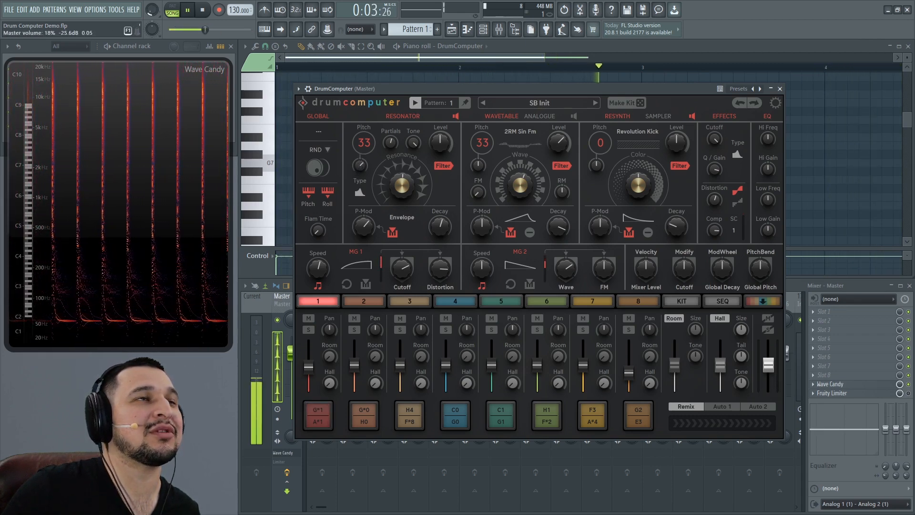
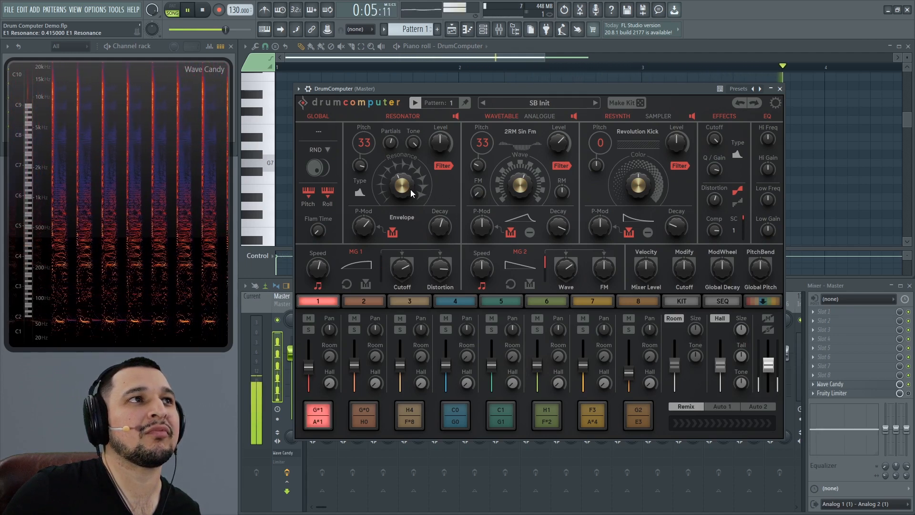
key(space)
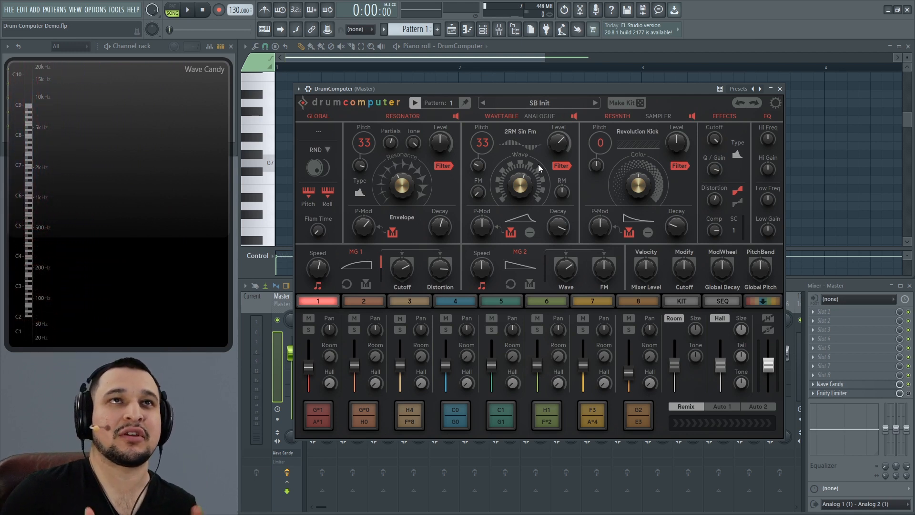
Step: Retune the Resonator Pitch to 40 and the Wavetable Pitch to 39, auditioning the layered sound in the pattern
key(space)
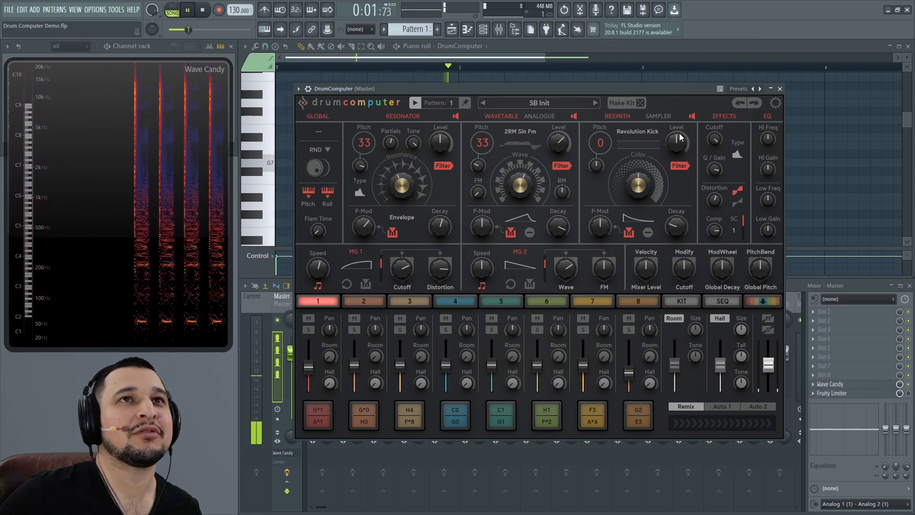
key(space)
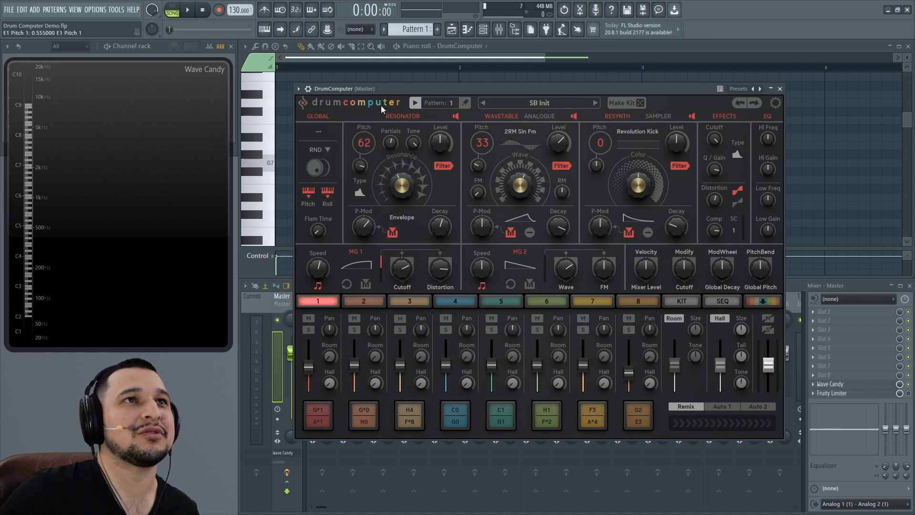
drag(381, 106, 380, 110)
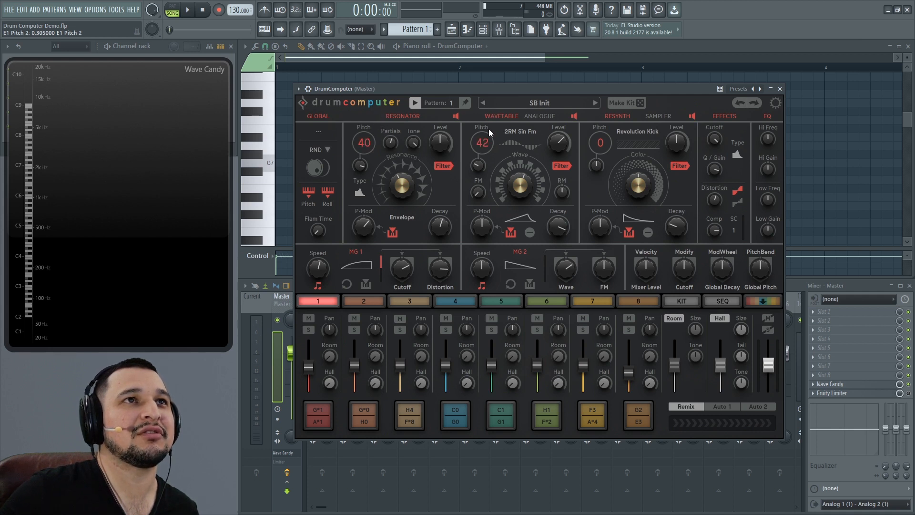
key(space)
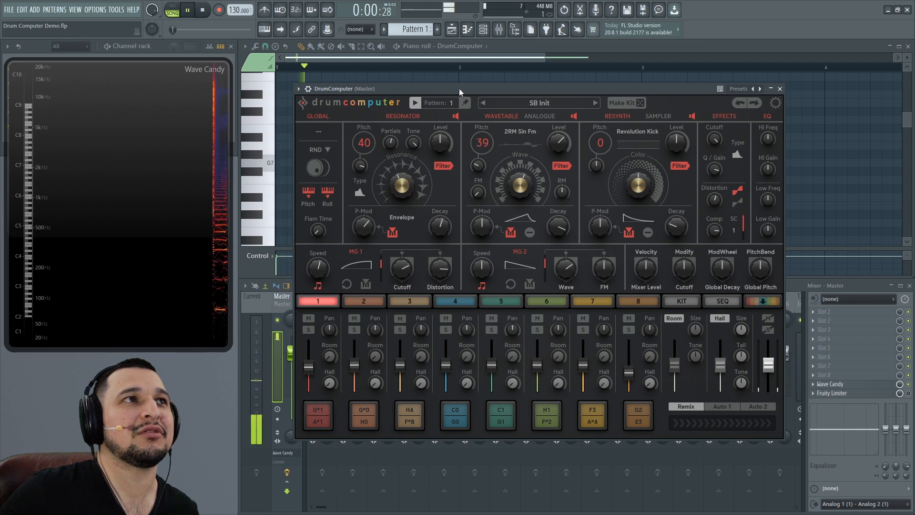
key(space)
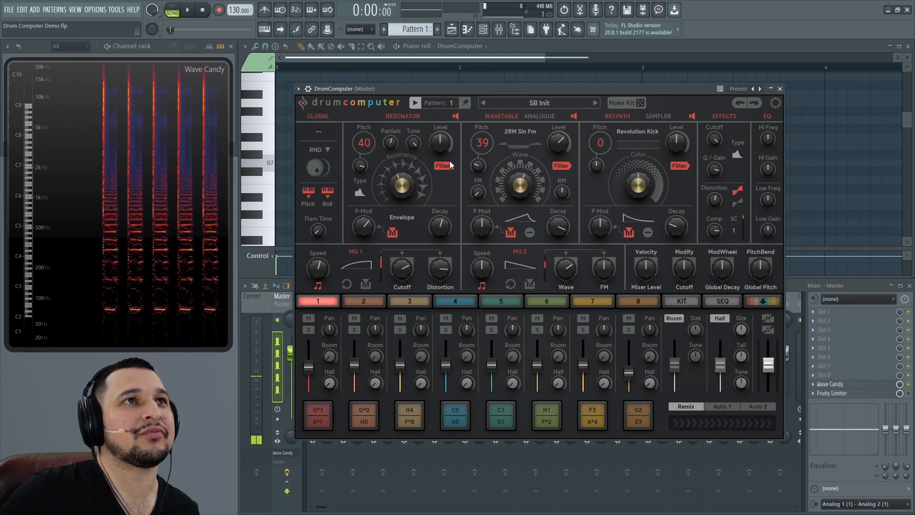
Step: Set the Resonator and Wavetable Pitch to 54 and the Resynth Decay to 40% while auditioning the pattern
scroll(482, 137, up, 8)
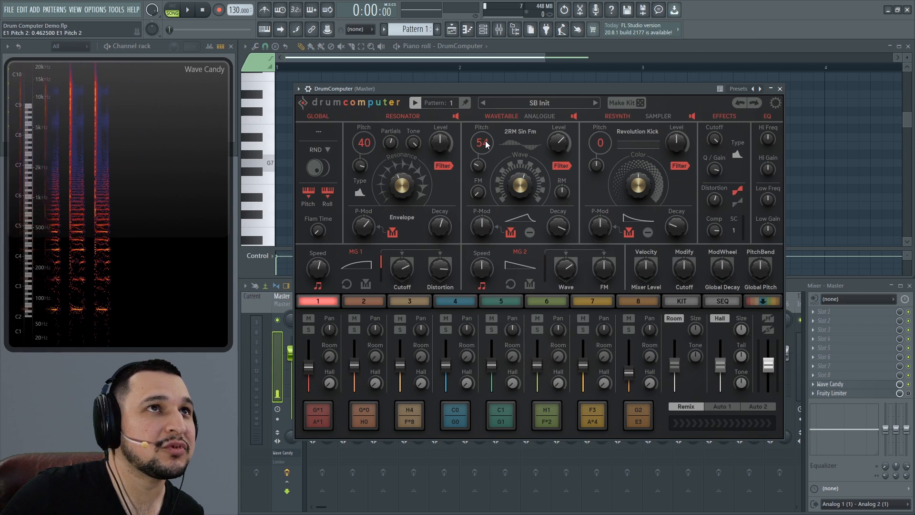
scroll(487, 147, up, 1)
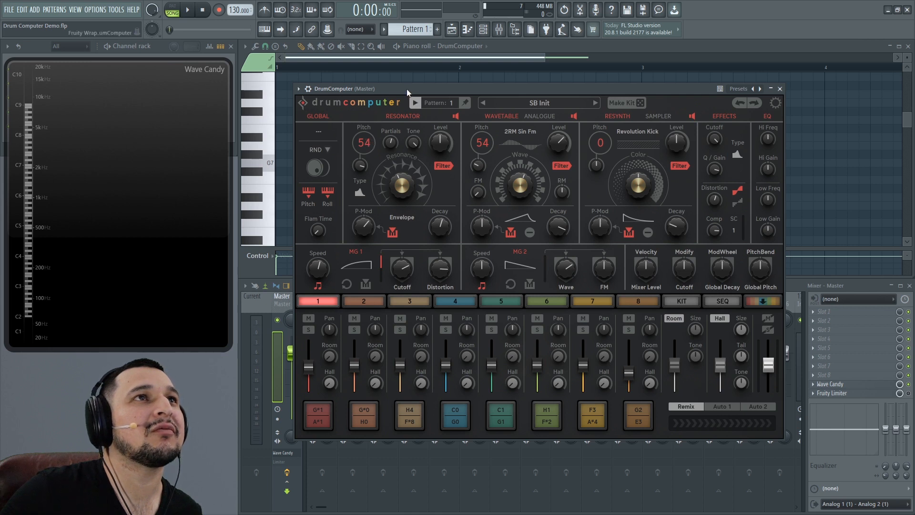
key(space)
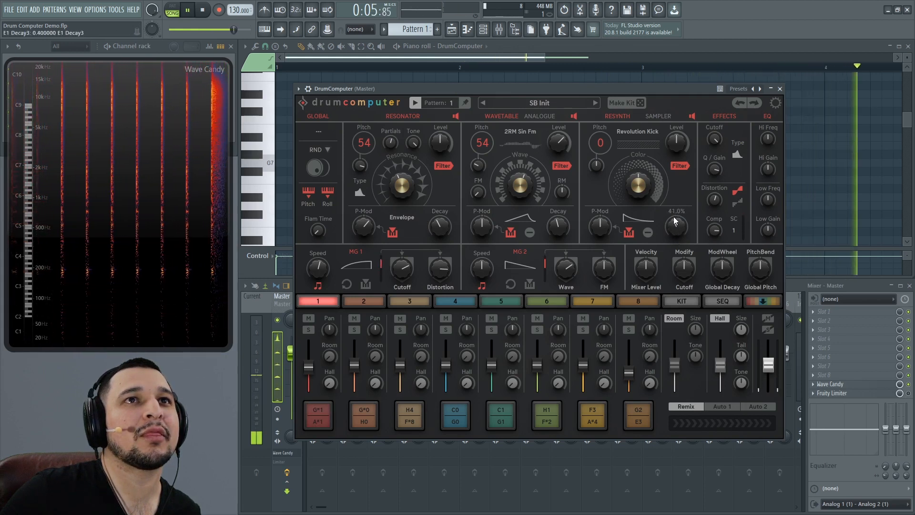
drag(674, 221, 675, 222)
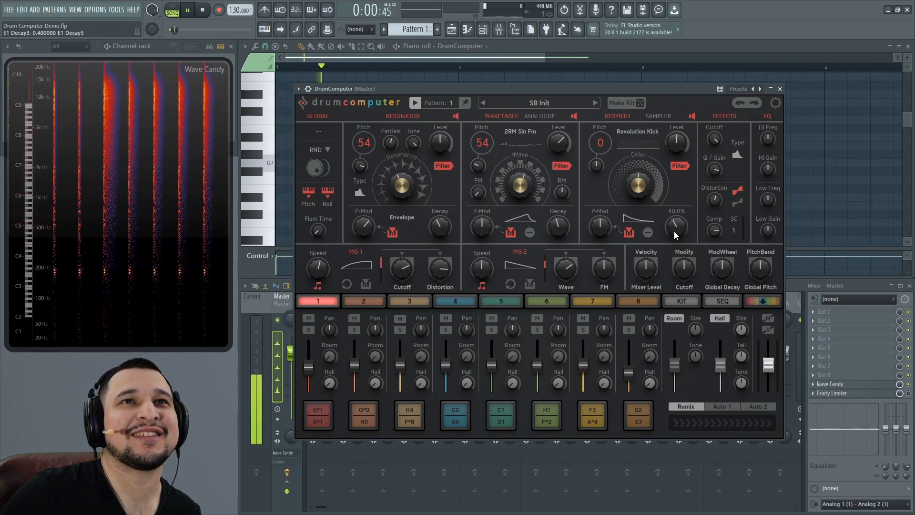
key(space)
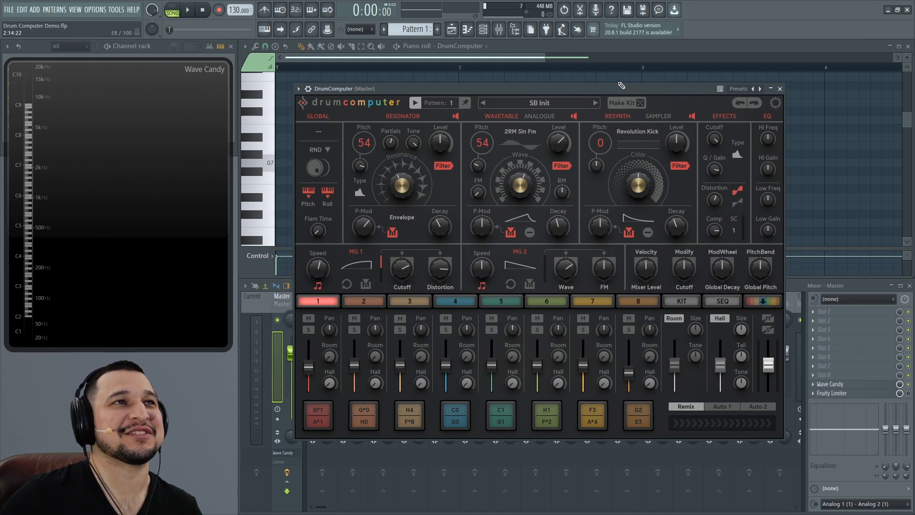
Step: Save the current engine 1 sound as the user preset "Snare 01"
click(319, 135)
click(321, 147)
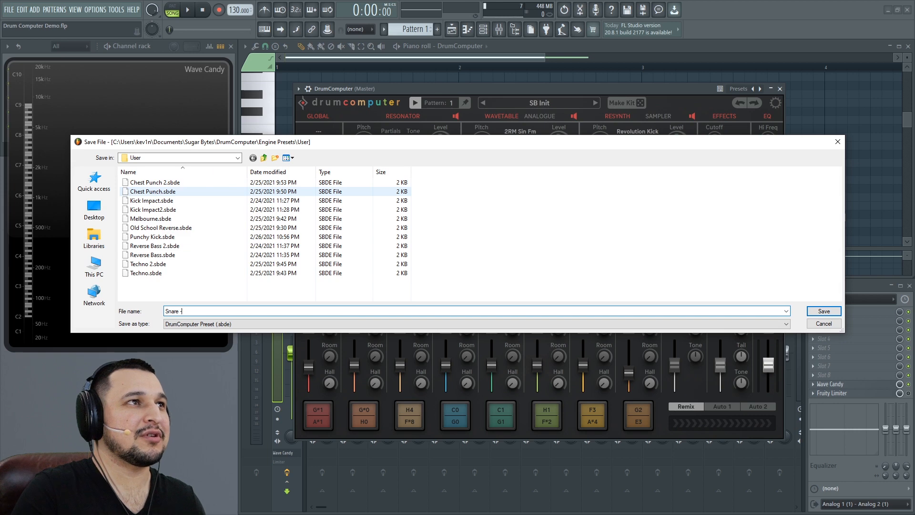
key(Return)
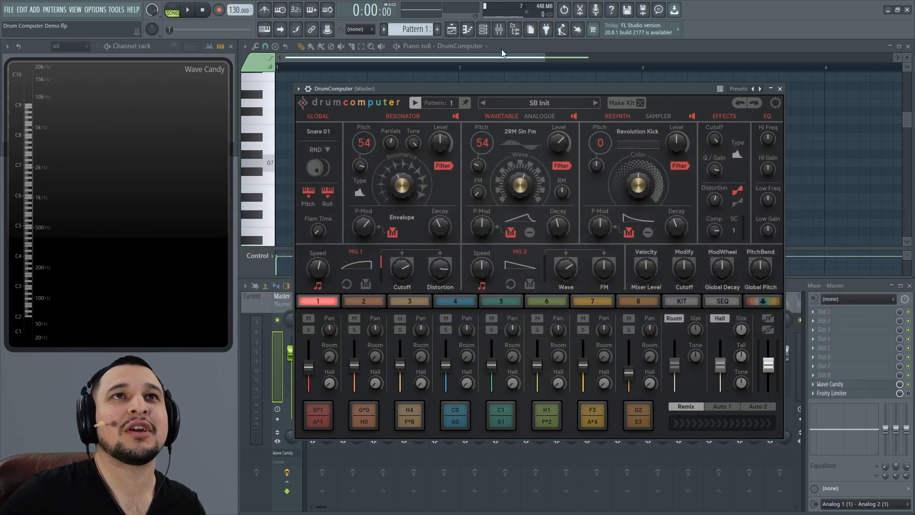
Step: Undo the engine 1 edits back to a Pitch of 33 for Resonator and Wavetable, and audition the reverse sound
click(737, 102)
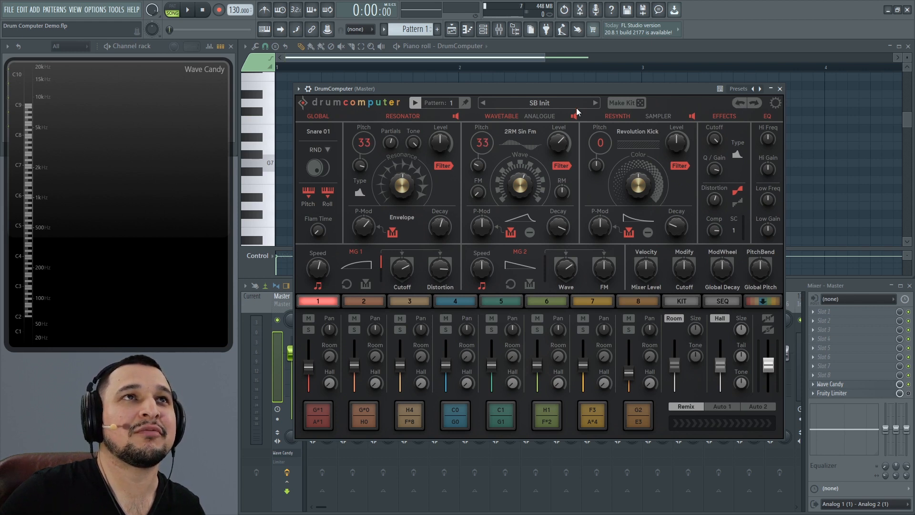
key(space)
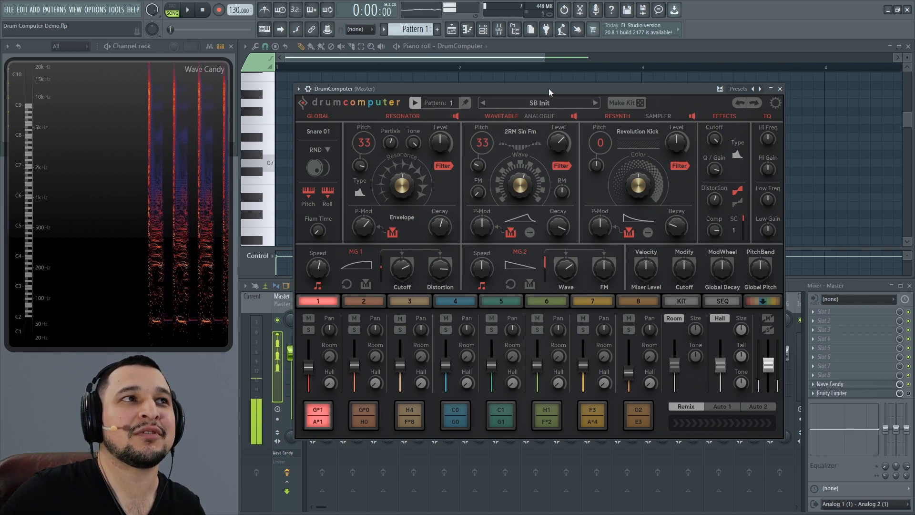
key(space)
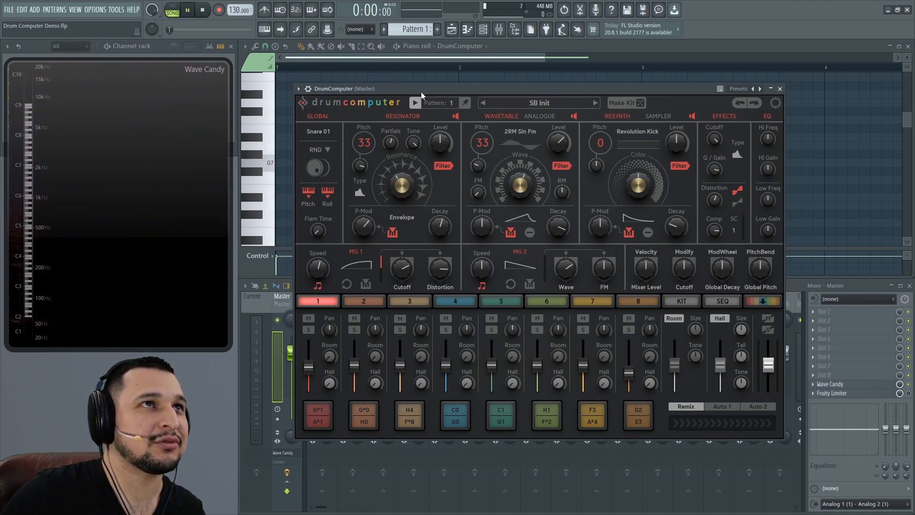
key(space)
key(space)
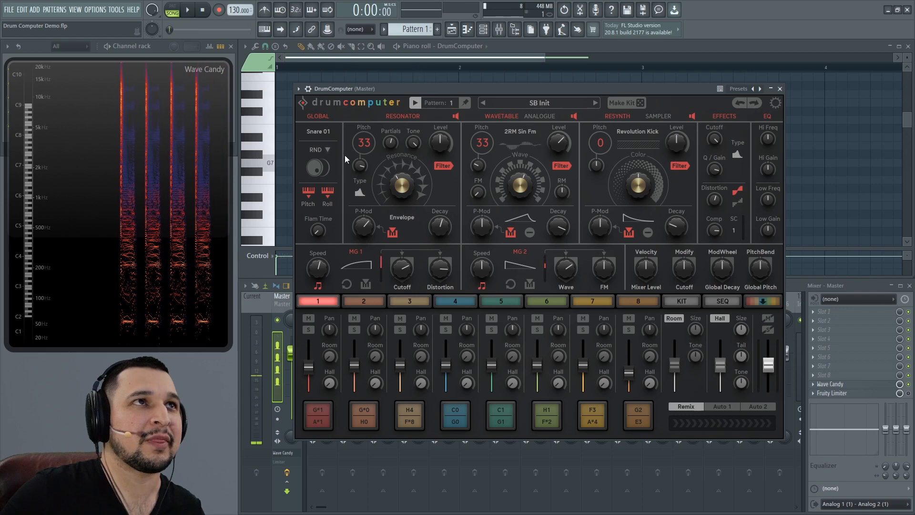
Step: Save the restored engine 1 sound as the user preset "Reverse Tutorial"
click(328, 131)
click(321, 145)
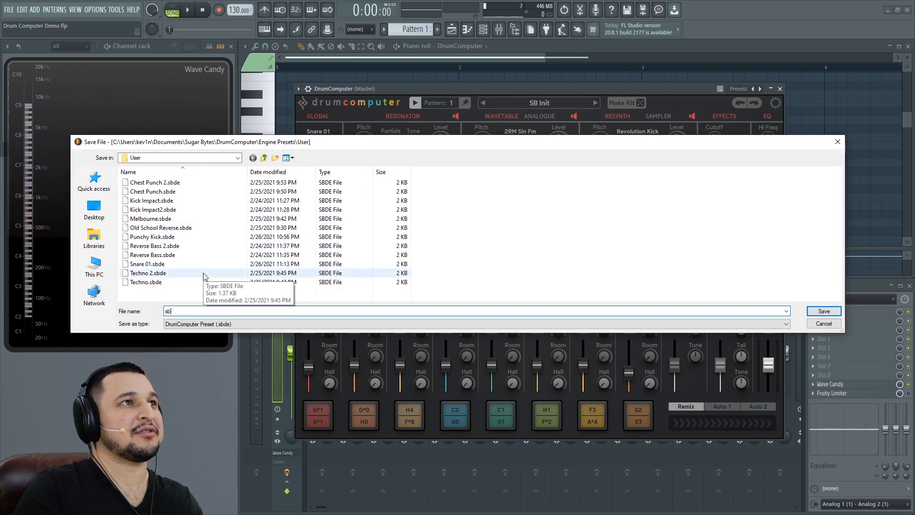
text(Reb)
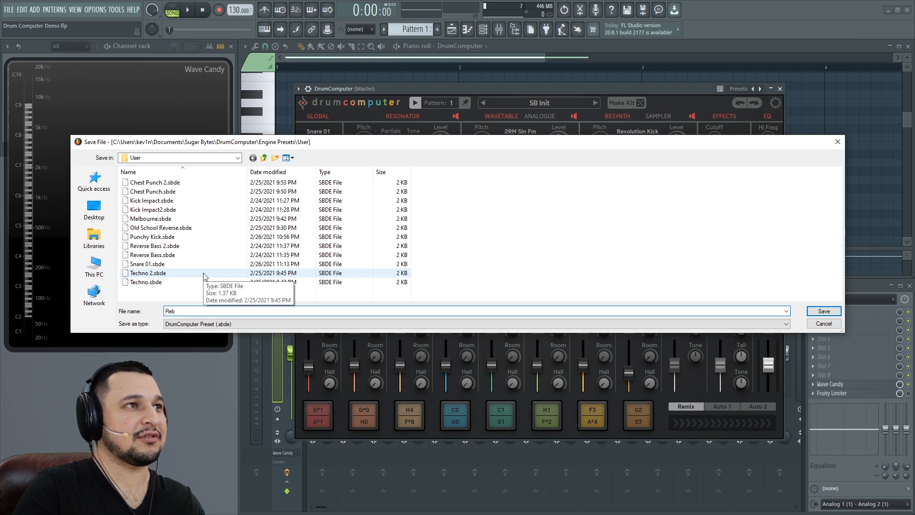
key(BackSpace)
text(verse Tu)
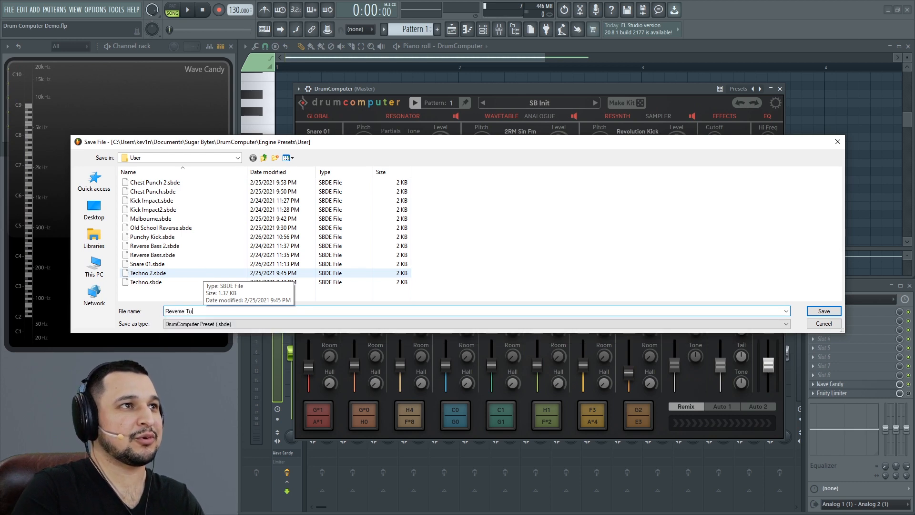
text(torial)
key(Return)
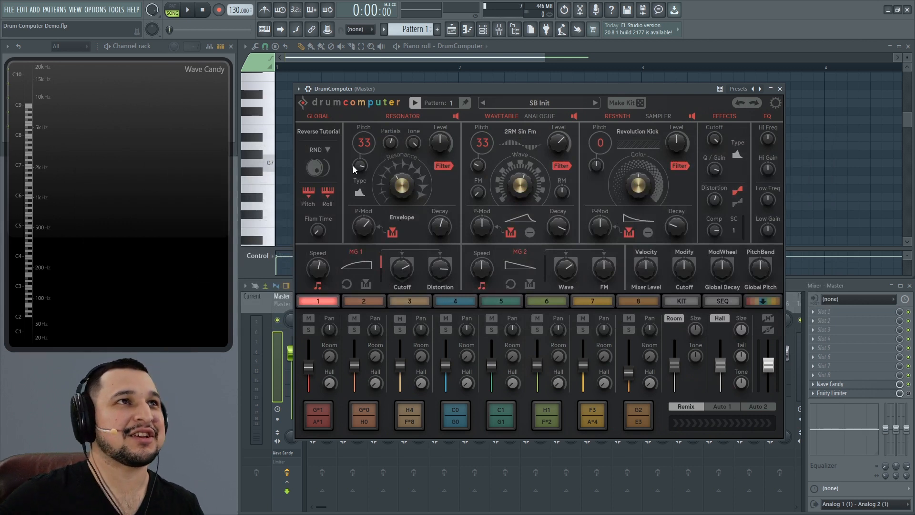
Step: Randomize the engine 1 sound repeatedly with the Perc type, auditioning the variations on its pad
click(328, 149)
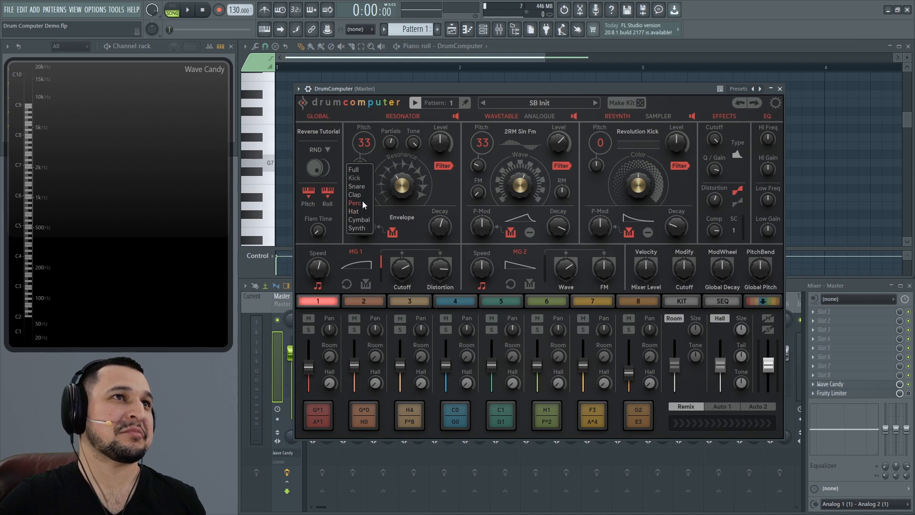
click(362, 201)
click(318, 169)
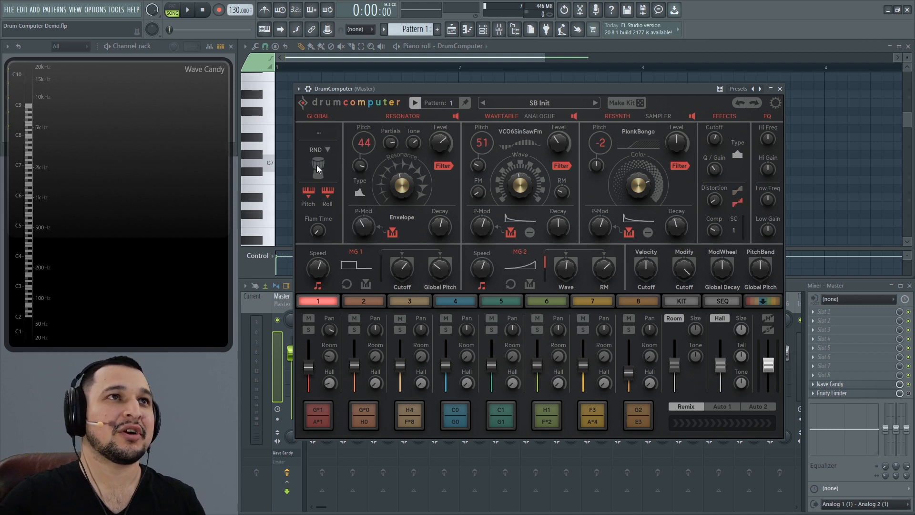
click(317, 164)
click(318, 411)
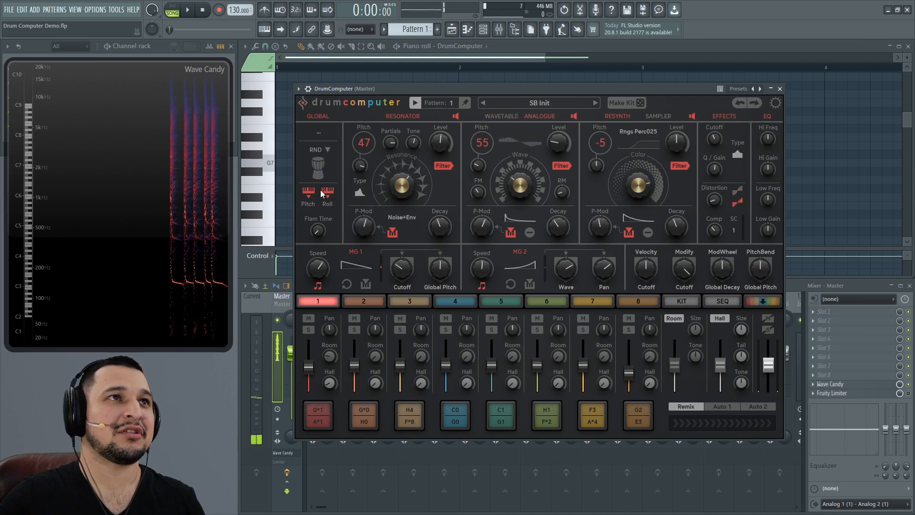
click(318, 175)
click(319, 422)
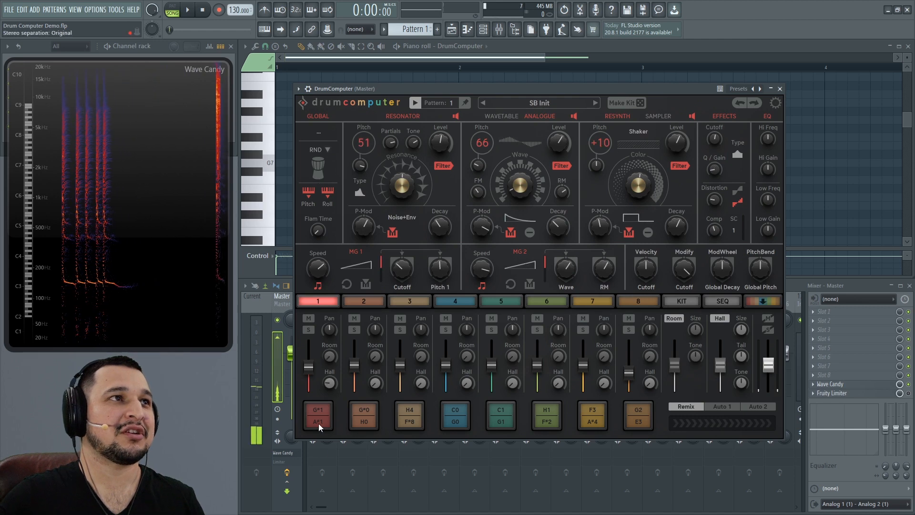
Step: Save the randomized percussion sound as the user preset "Chirp"
click(324, 131)
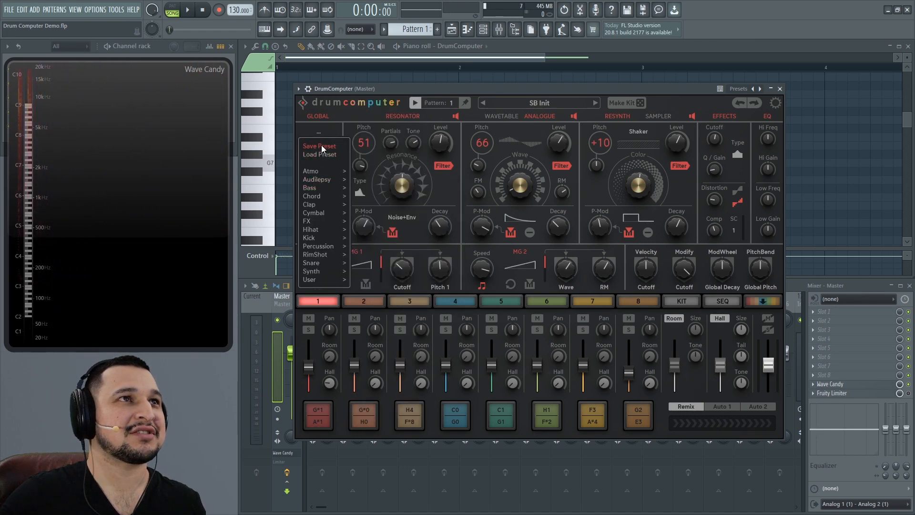
click(321, 146)
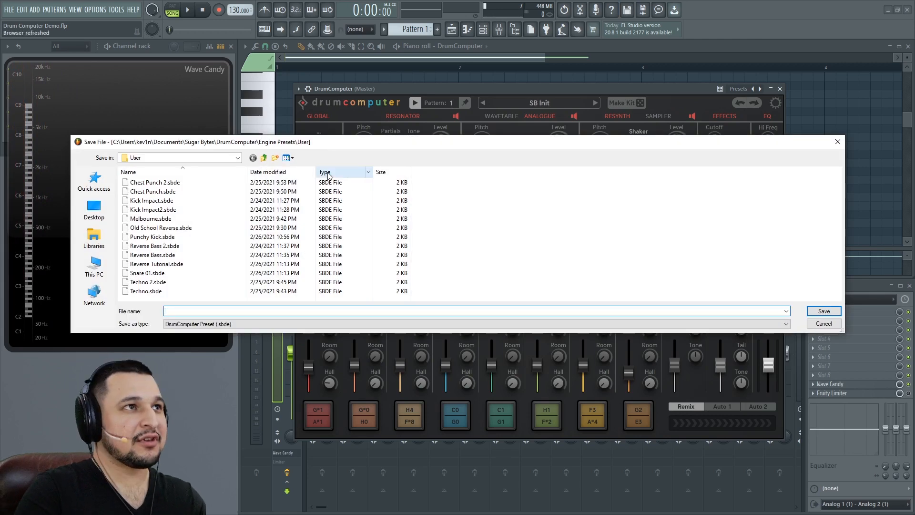
text(Cho)
text(r)
key(BackSpace)
key(BackSpace)
text(irp)
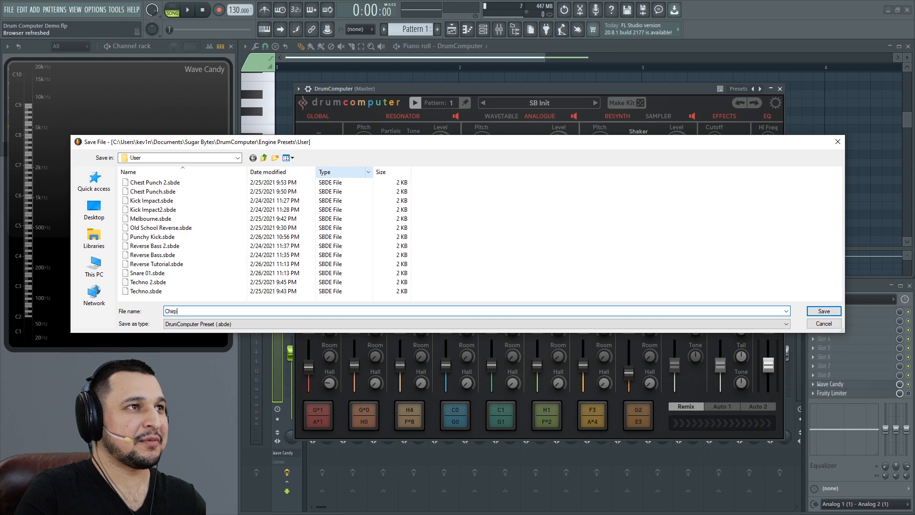
key(Return)
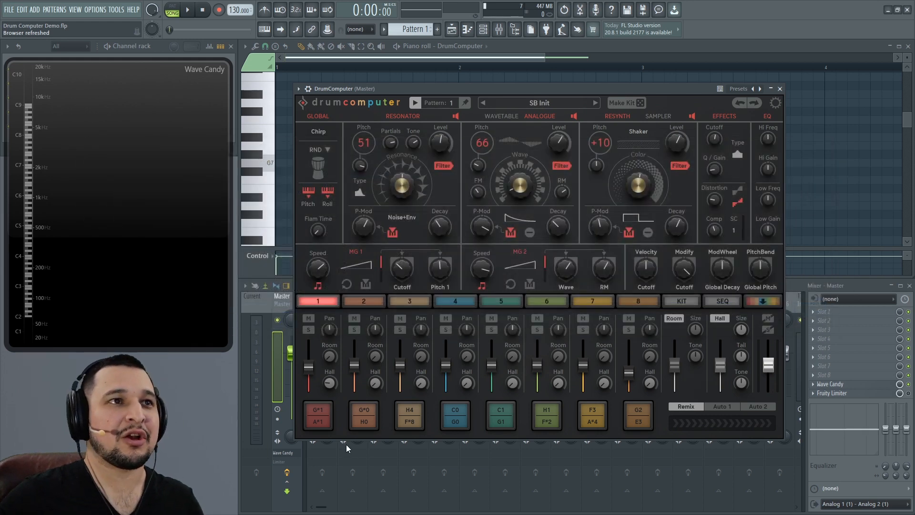
Step: Load the user preset Reverse Tutorial into engine 1
click(318, 132)
mouse_move(317, 179)
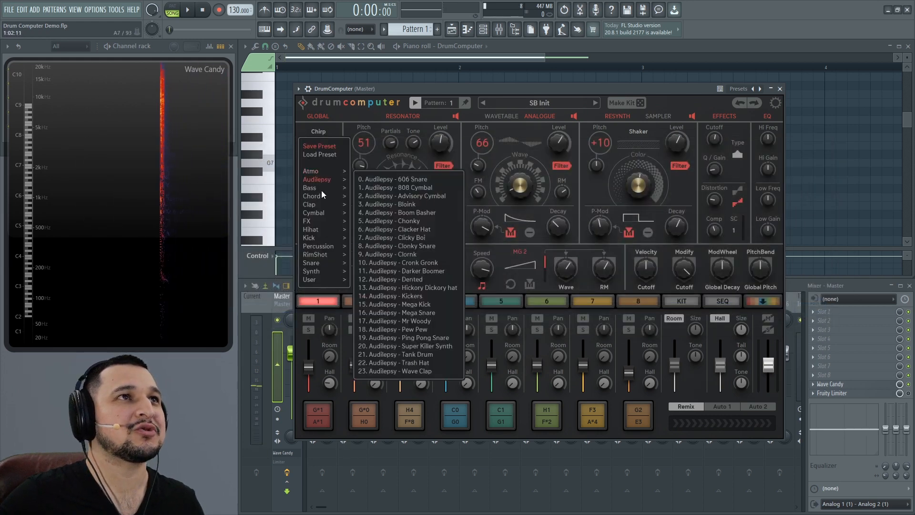
mouse_move(319, 280)
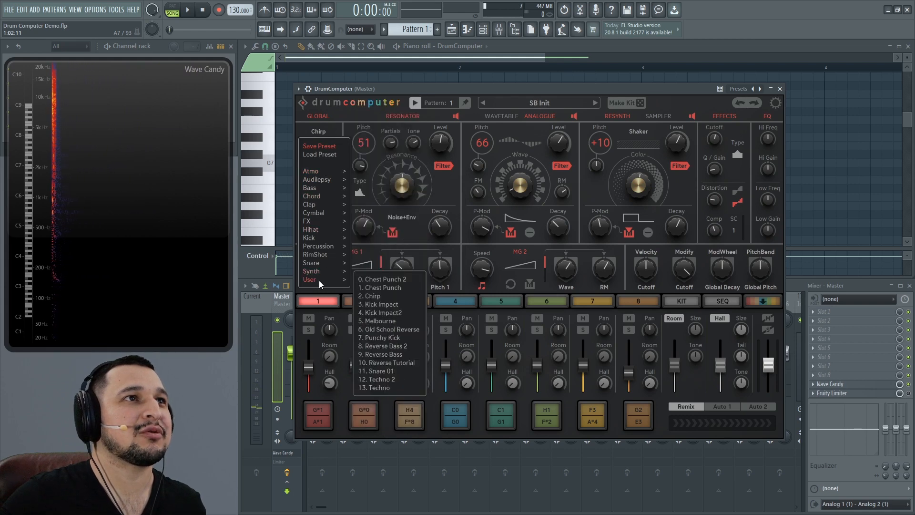
click(404, 362)
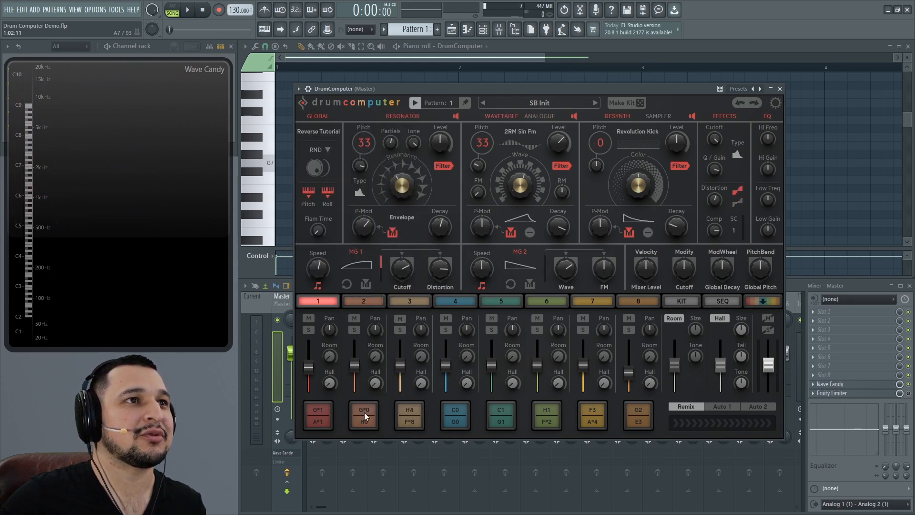
Step: Audition engine 2's pad, select that engine and browse its preset categories
click(364, 412)
click(377, 420)
click(364, 301)
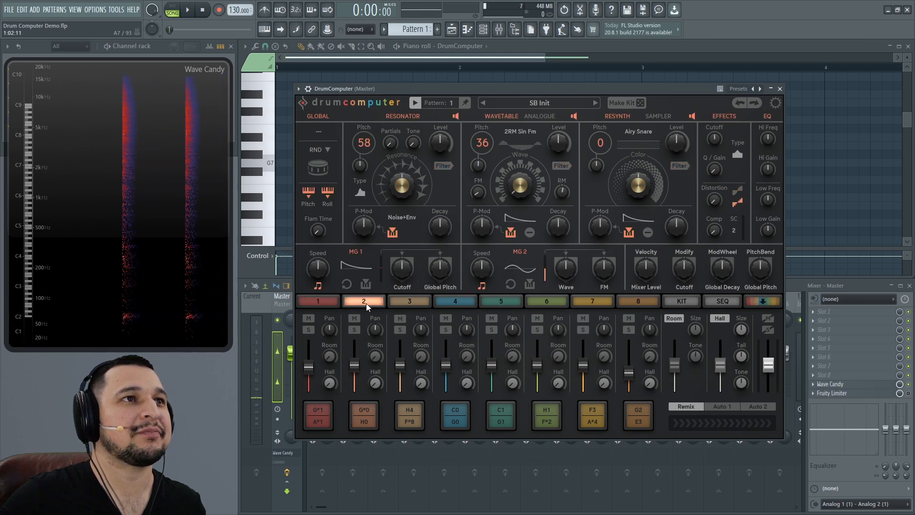
click(318, 131)
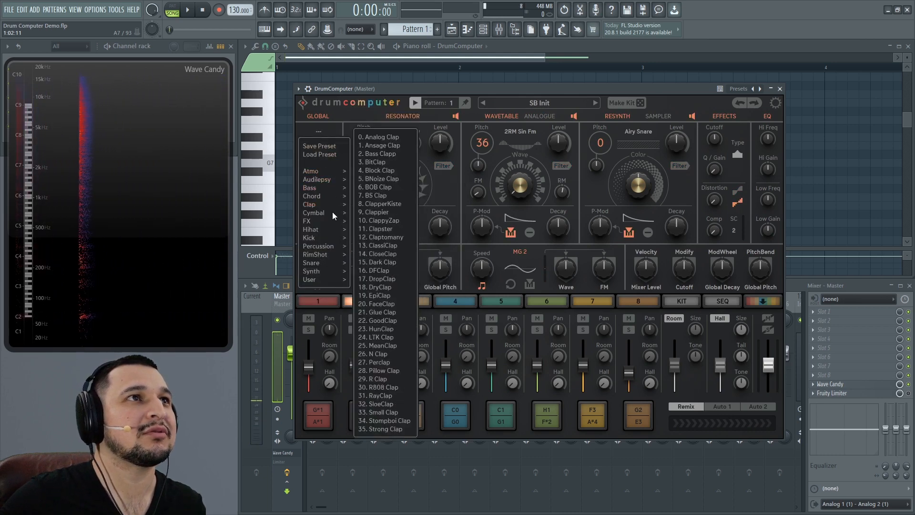
click(327, 267)
Step: Load the user preset Chirp into engine 3, auditioning its pad before and after the change
click(403, 421)
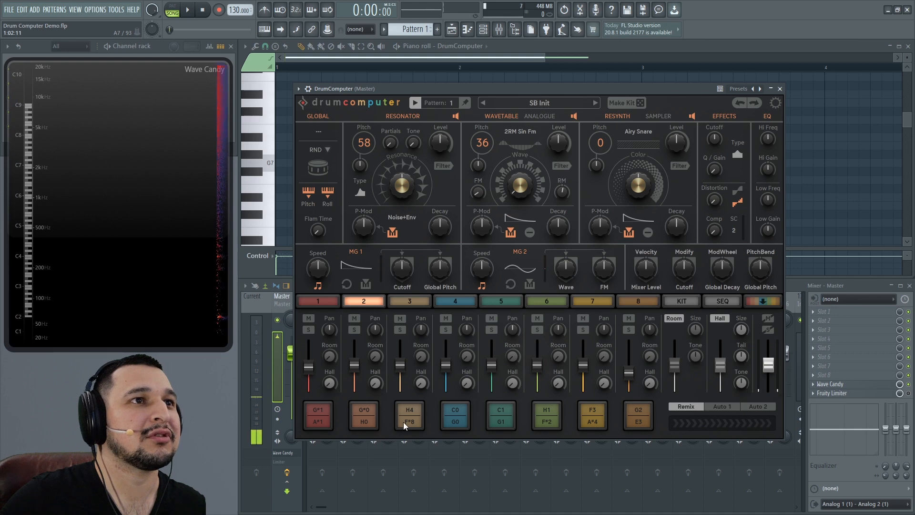
click(396, 305)
click(319, 137)
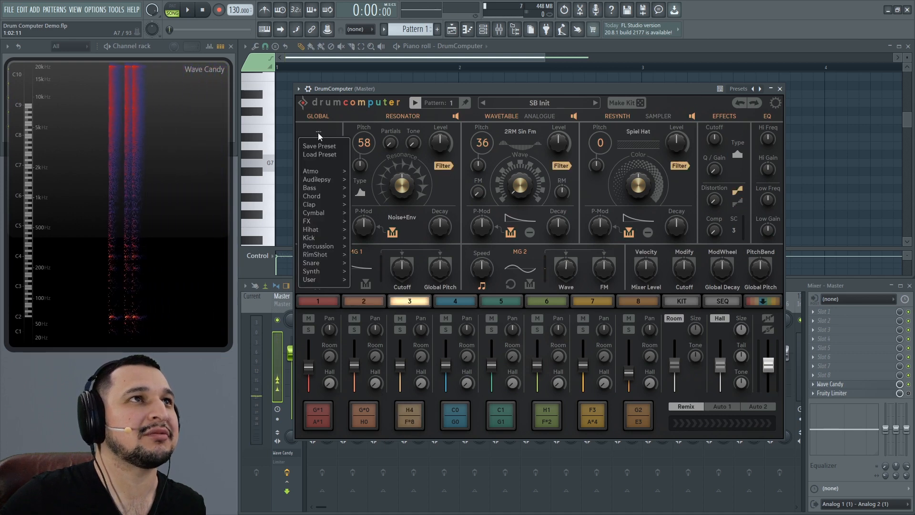
mouse_move(324, 280)
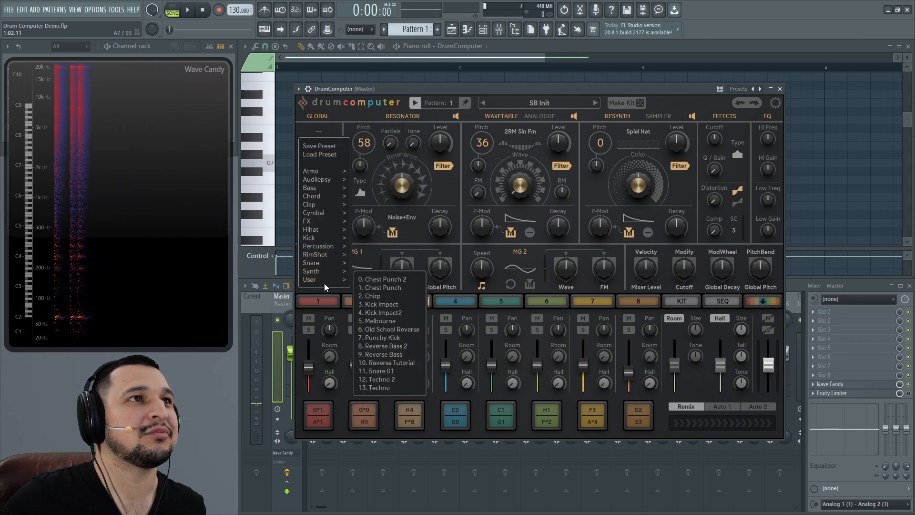
click(384, 298)
click(416, 424)
Step: Audition the pads of engines 1, 2 and 3 in turn to compare their sounds
click(324, 421)
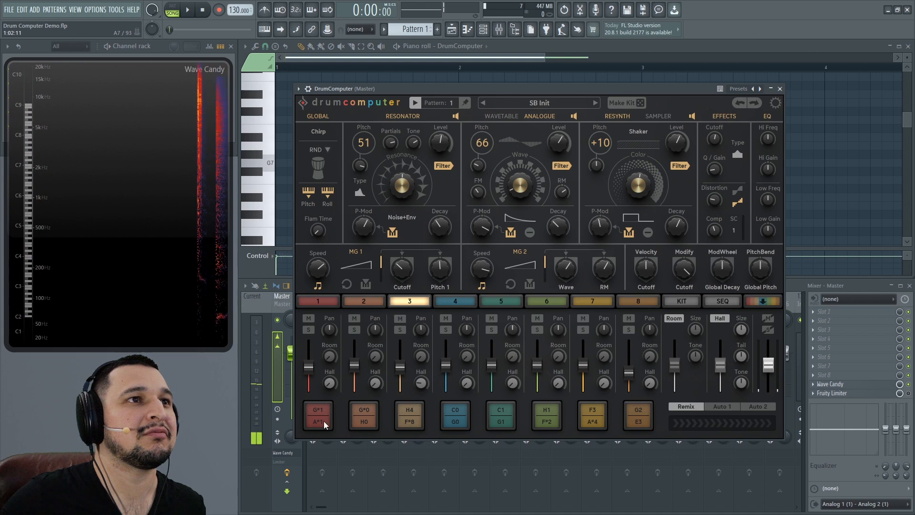
click(353, 416)
click(409, 415)
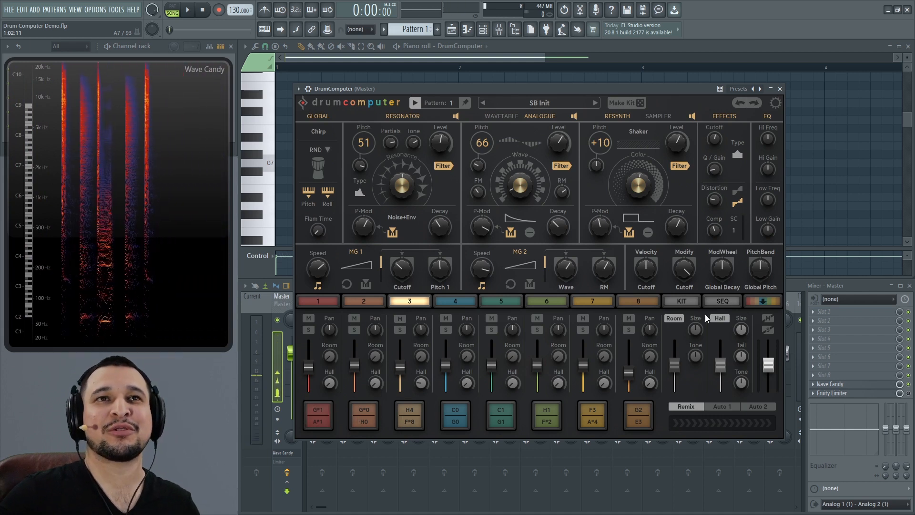
Step: Open the sequencer and place hits for engine 3 on steps 5 and 13
click(719, 302)
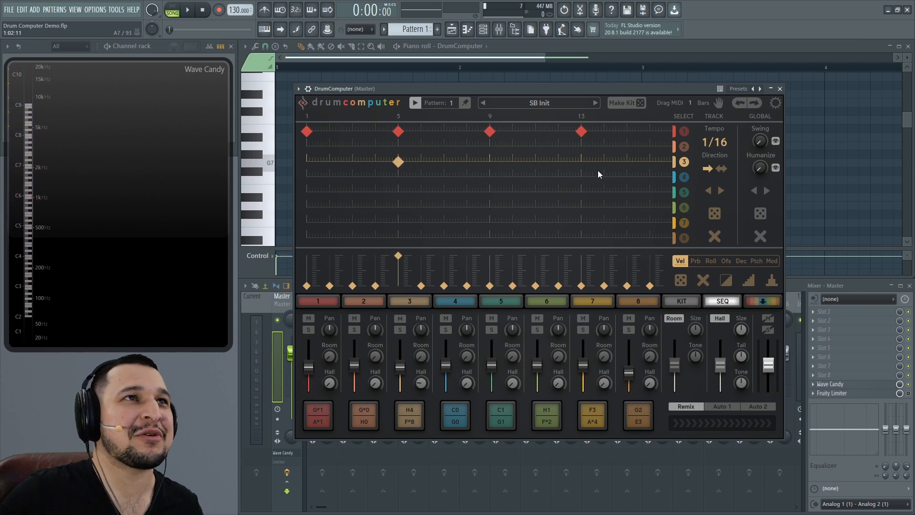
click(581, 162)
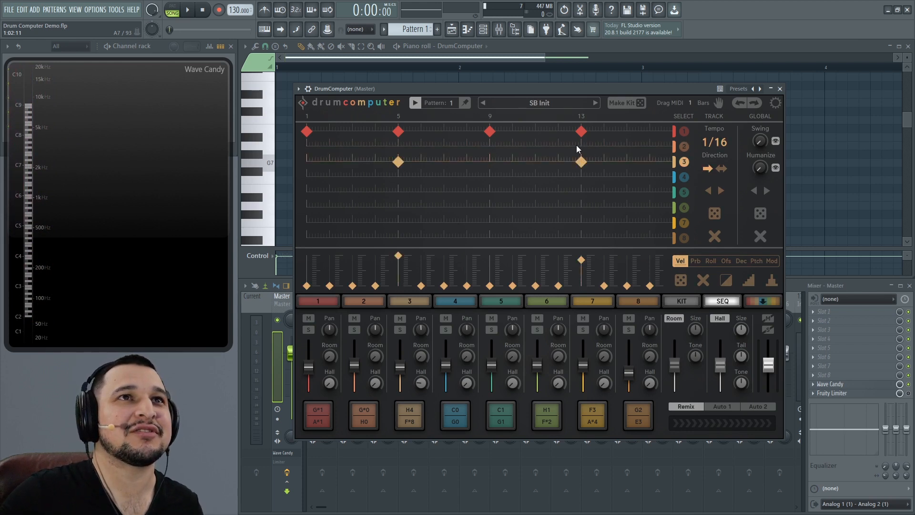
Step: Place engine 2 hits on steps 5 and 13, and move engine 3's step 5 hit to step 3
click(579, 146)
click(398, 162)
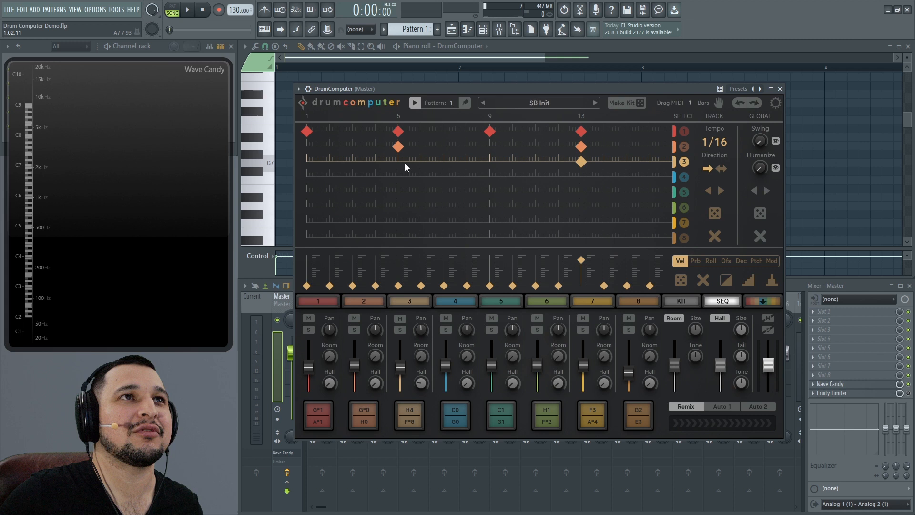
click(376, 161)
click(375, 162)
click(352, 162)
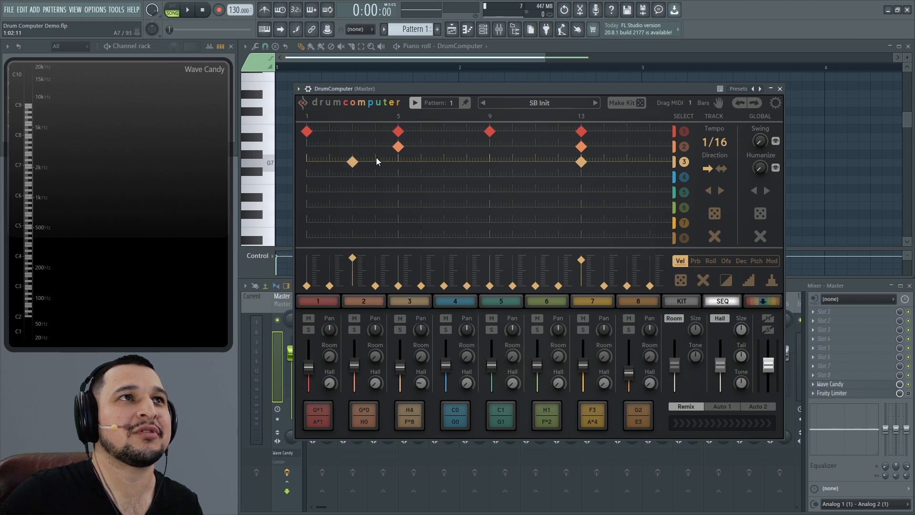
Step: Add engine 3 hits on steps 8 and 15, and play the pattern
click(444, 161)
click(466, 162)
click(444, 161)
click(466, 161)
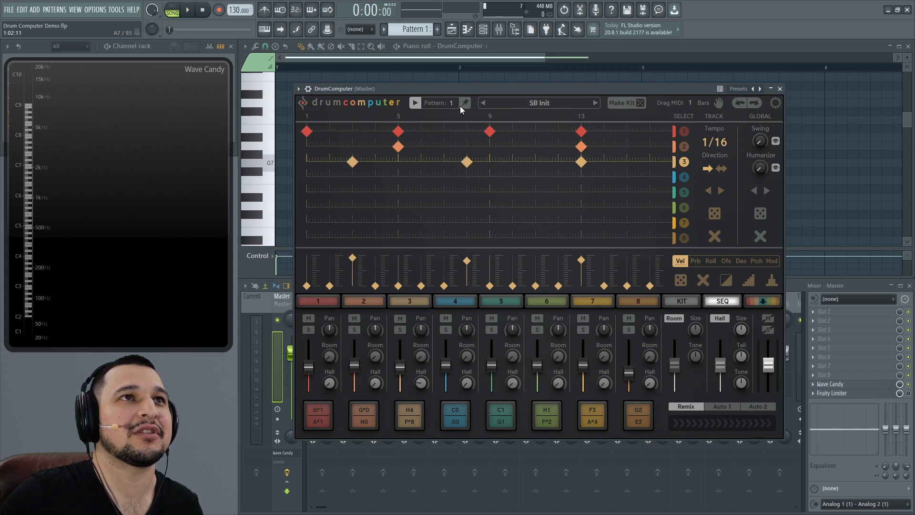
key(space)
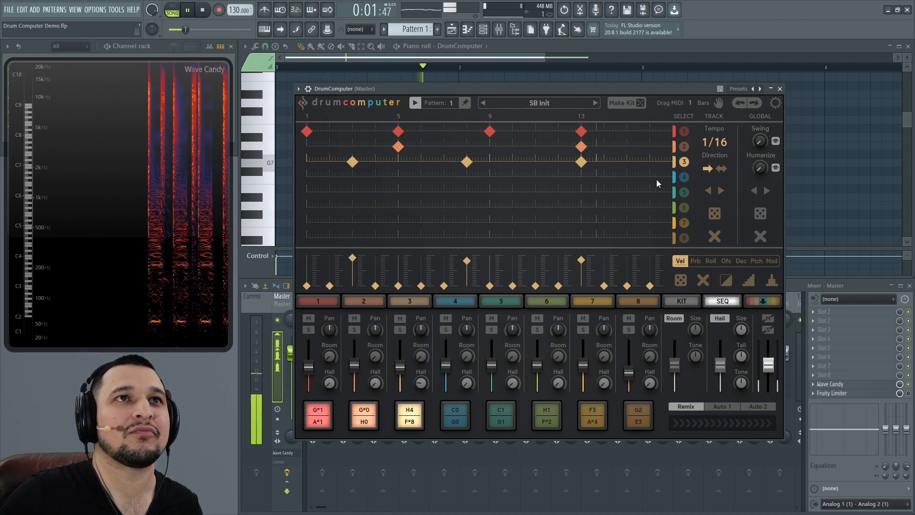
click(627, 162)
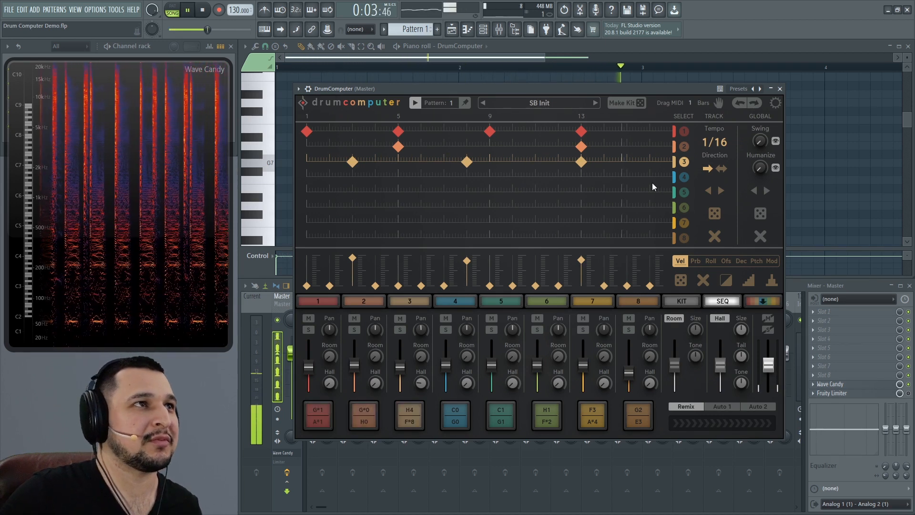
key(space)
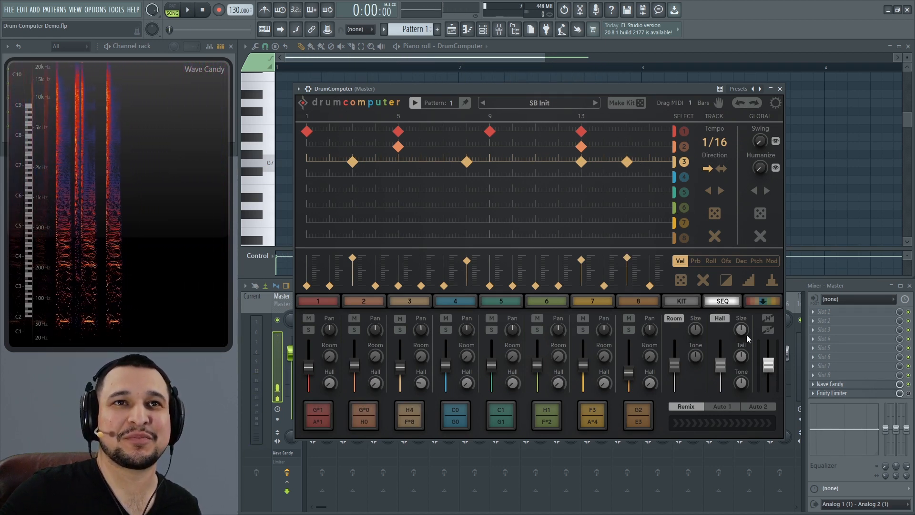
Step: Raise the Hall sends of engines 2 and 3, setting engine 2's to 0.535, and play the pattern to check them
drag(420, 382, 419, 362)
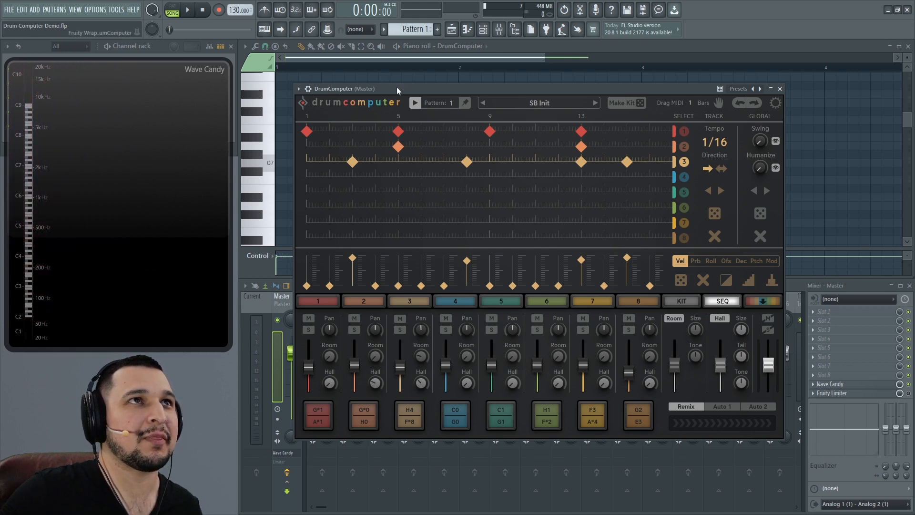
key(space)
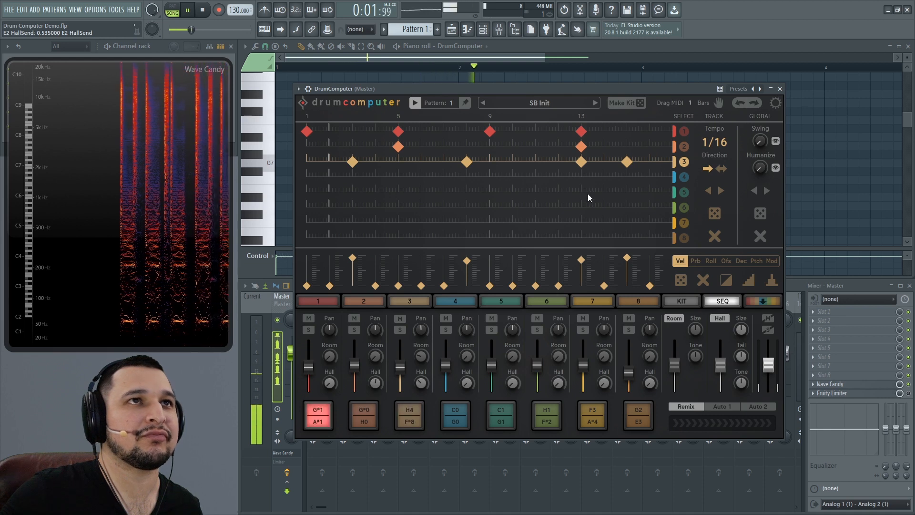
key(space)
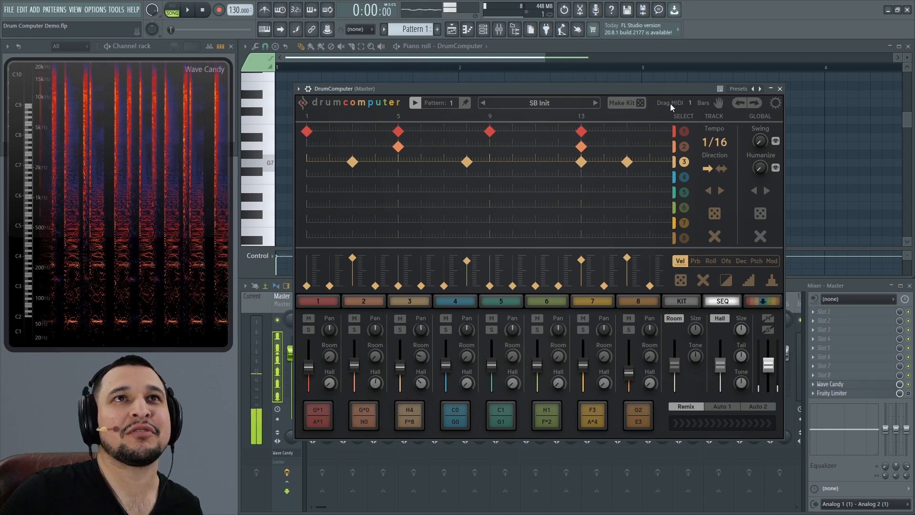
Step: Randomize engine 3's sequence and add an engine 2 hit on step 16 during playback
click(714, 219)
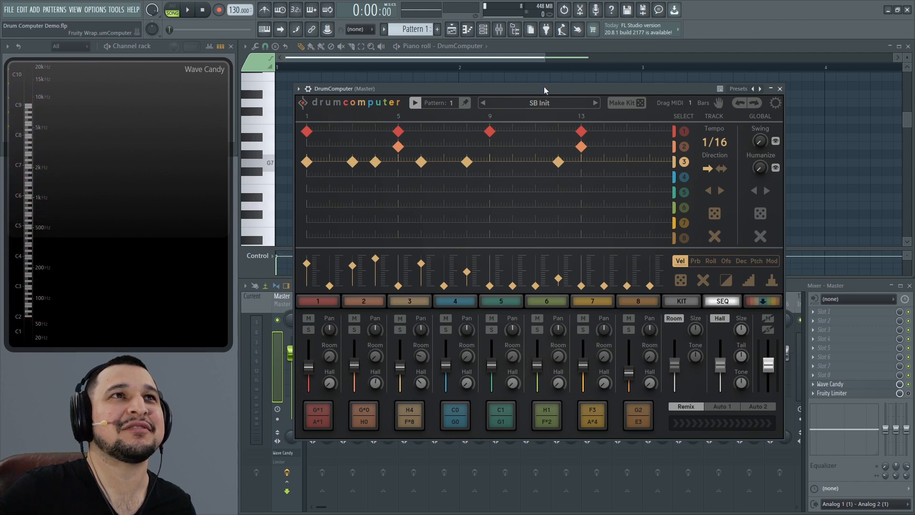
key(space)
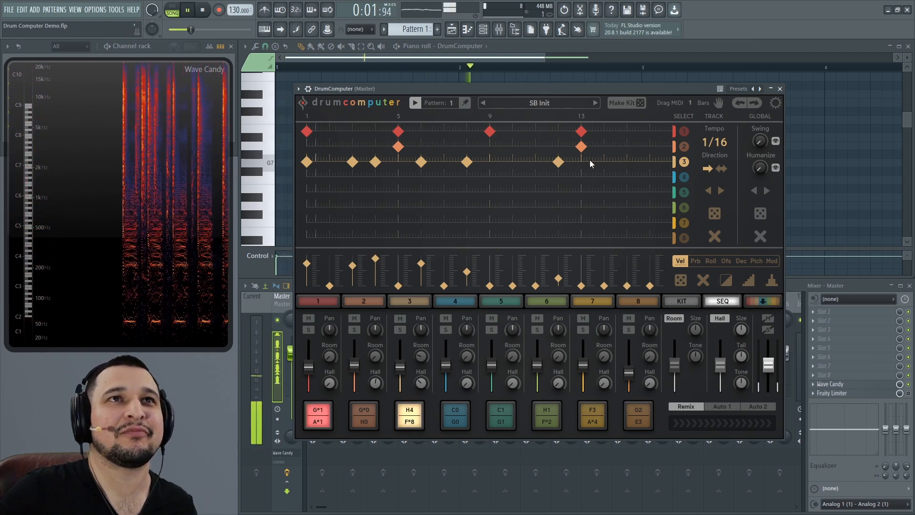
click(649, 147)
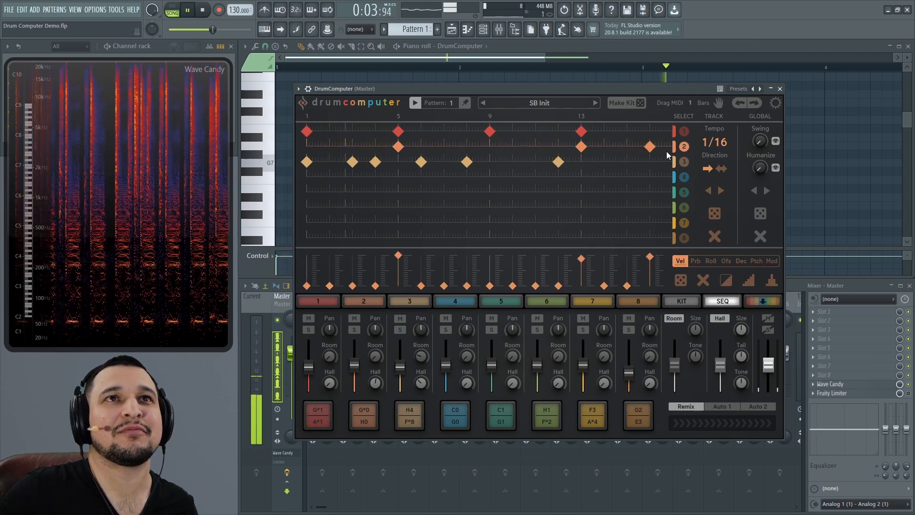
Step: Raise the global Humanize amount and set Swing to 0.41, auditioning engine 4's pad over the playing pattern
drag(761, 168, 805, 68)
drag(758, 143, 769, 103)
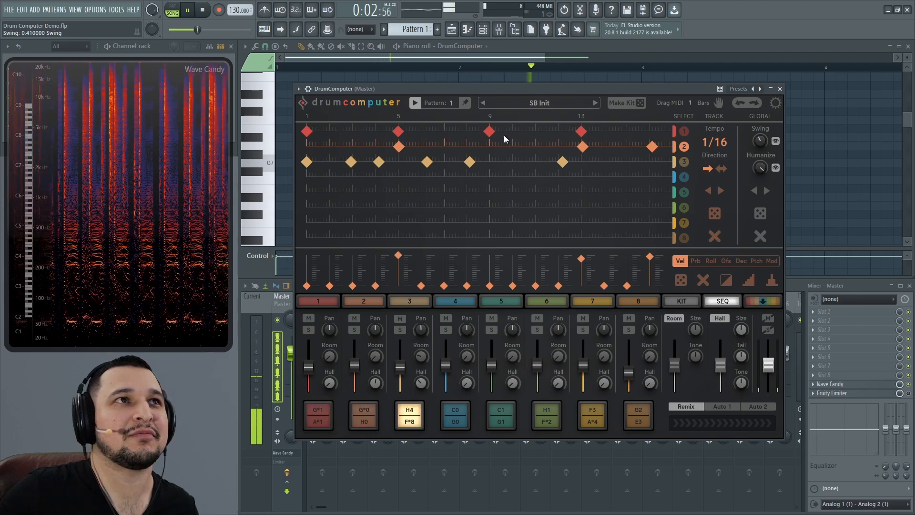
click(461, 422)
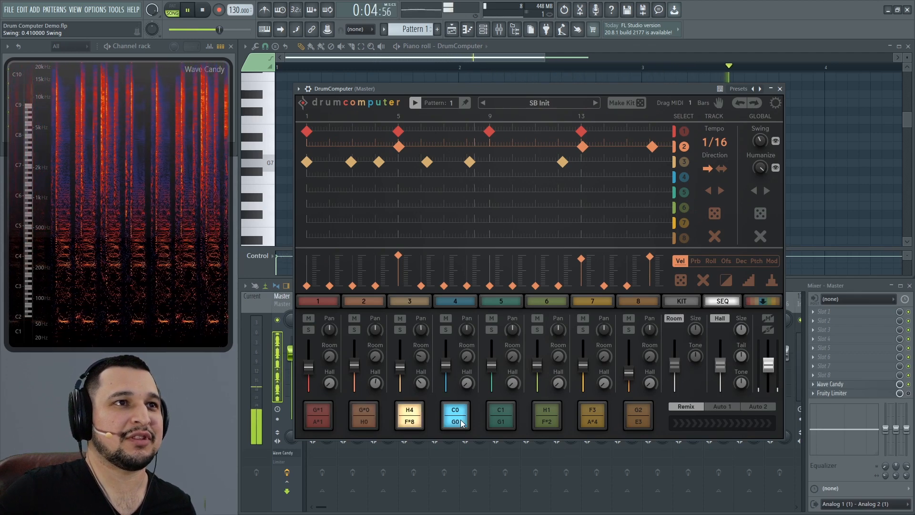
key(space)
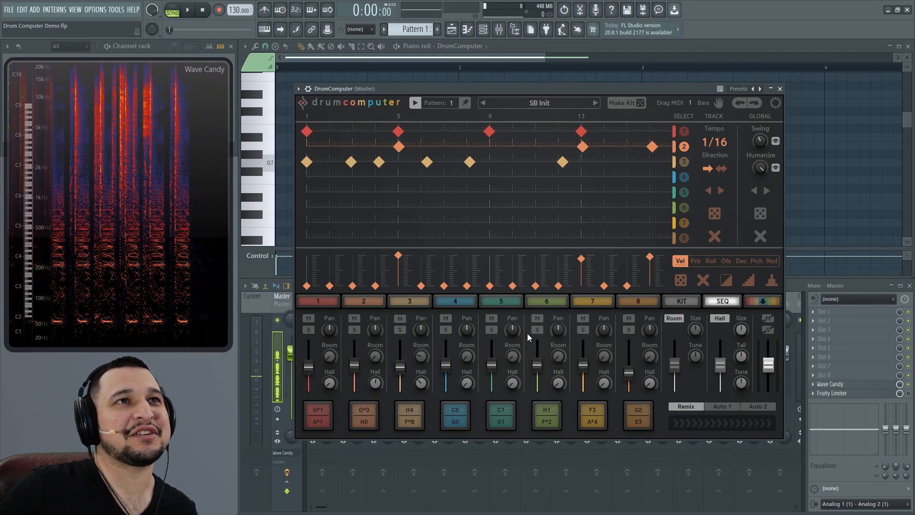
Step: Open engine 4's sound settings and raise its effects Cutoff, auditioning its pad before and after
click(447, 426)
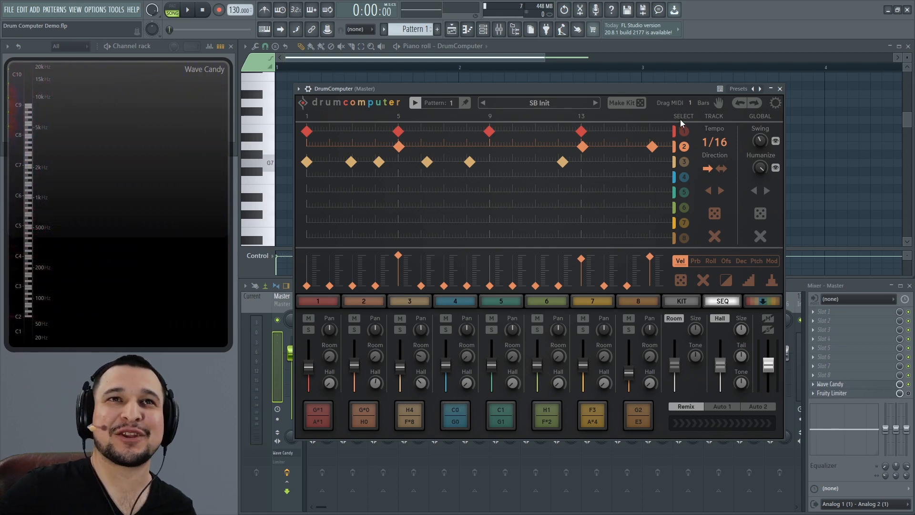
click(456, 422)
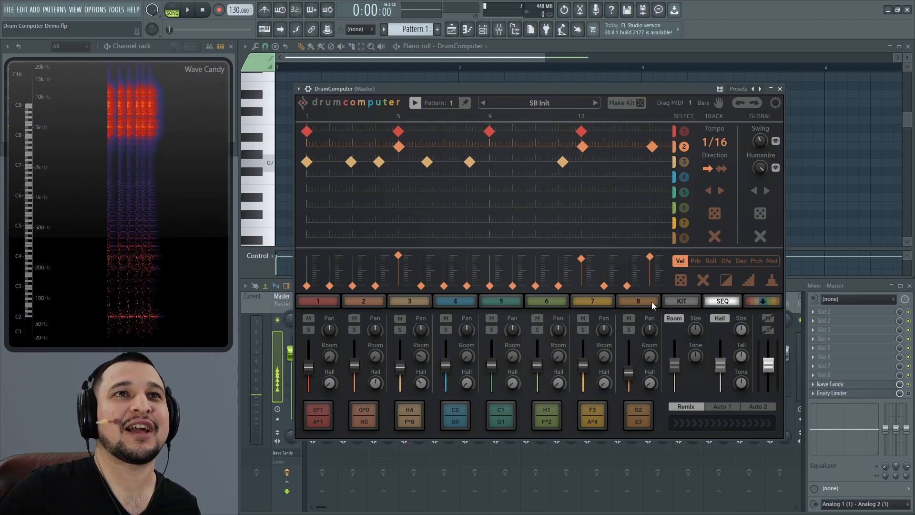
click(458, 301)
click(456, 418)
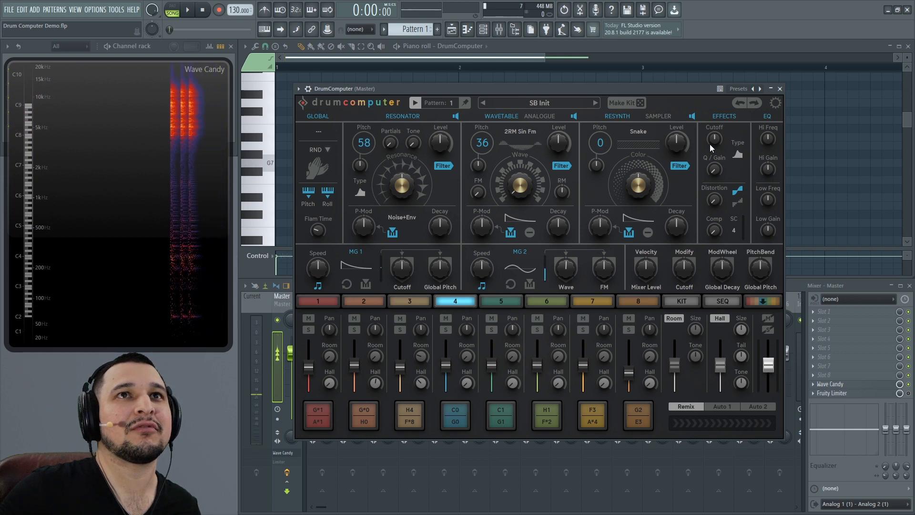
drag(712, 140, 729, 115)
click(455, 412)
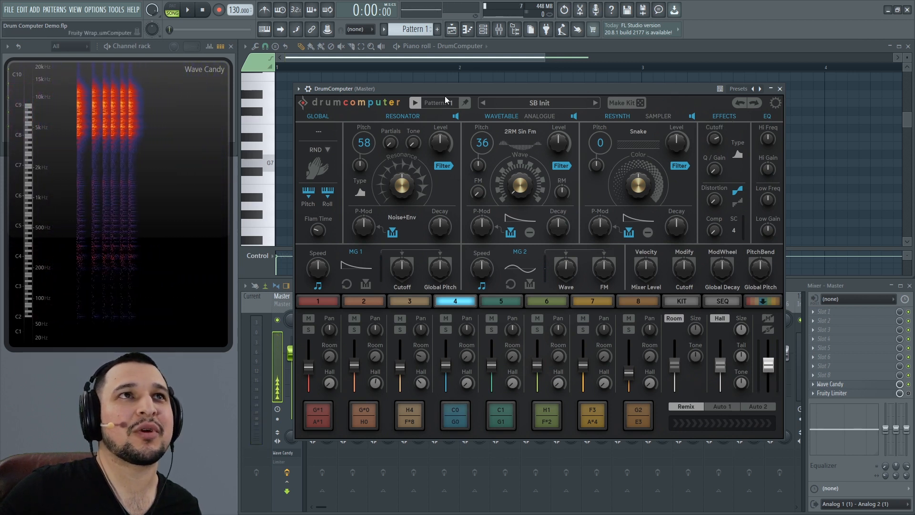
Step: Place engine 4 hits on steps 3, 7, 11 and 15 in the sequencer and play the pattern
click(722, 301)
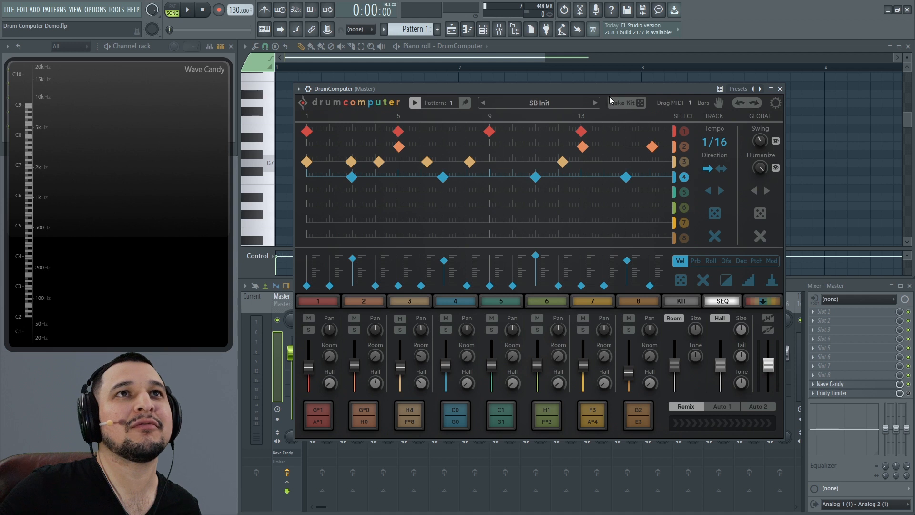
key(space)
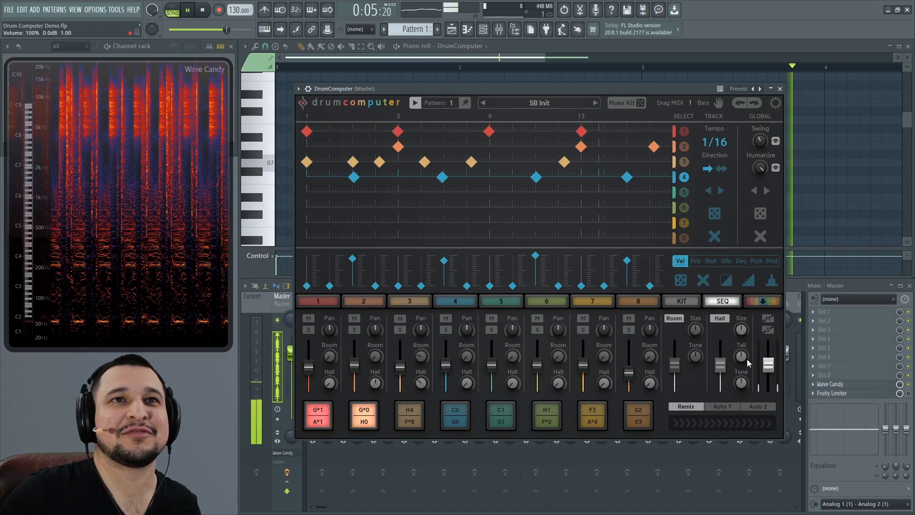
Step: Adjust the kit's Finalizer during playback, using the third warmth type with Warmth at 52.5% and Amount at about 62%
click(762, 300)
click(686, 301)
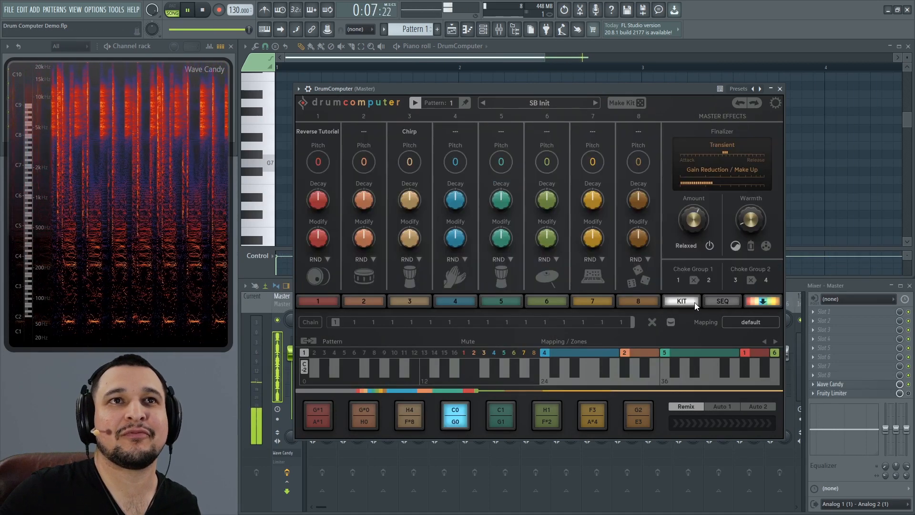
drag(750, 219, 750, 193)
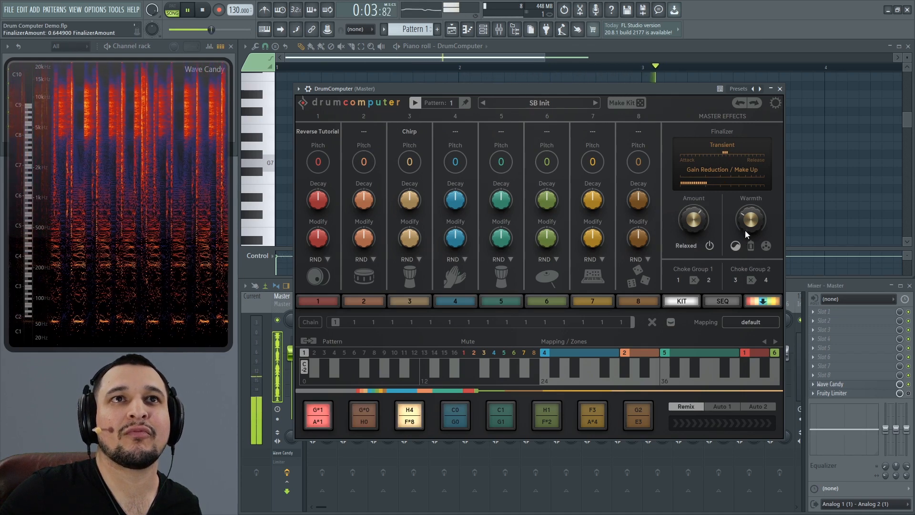
drag(744, 230, 749, 209)
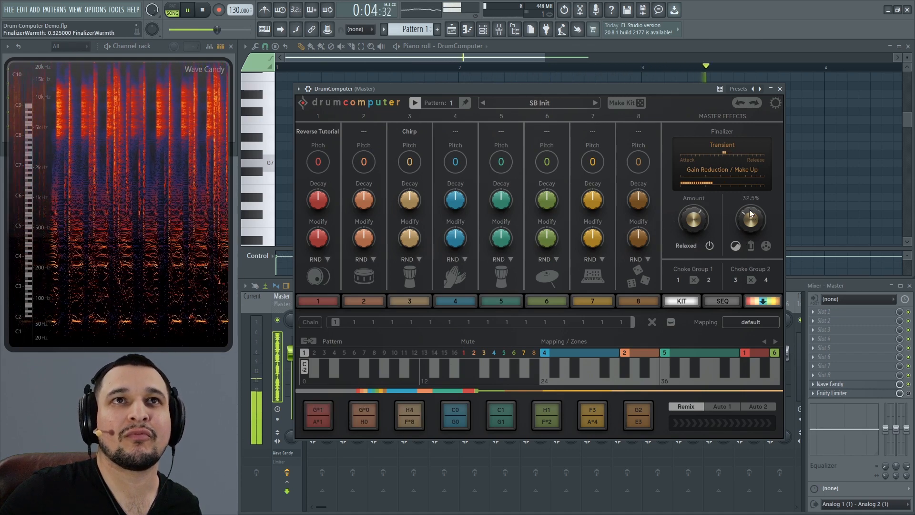
click(764, 247)
drag(751, 223, 751, 206)
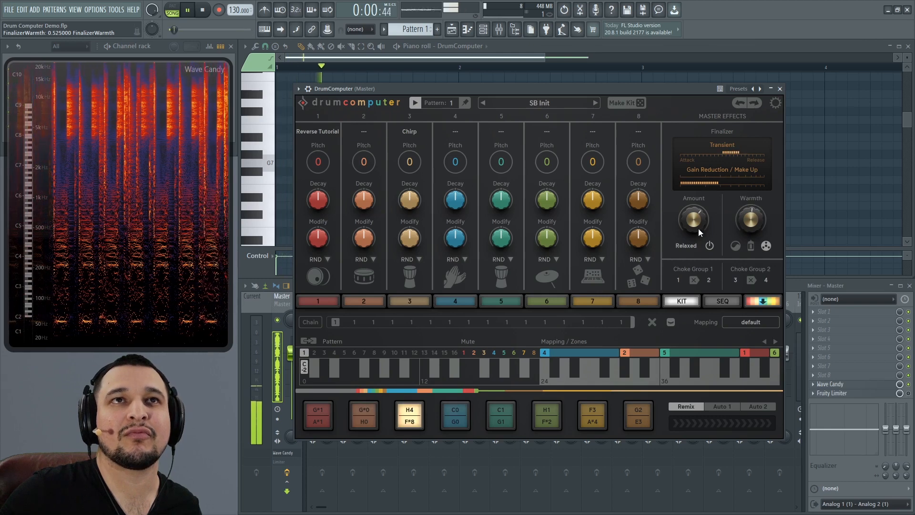
drag(697, 225, 696, 221)
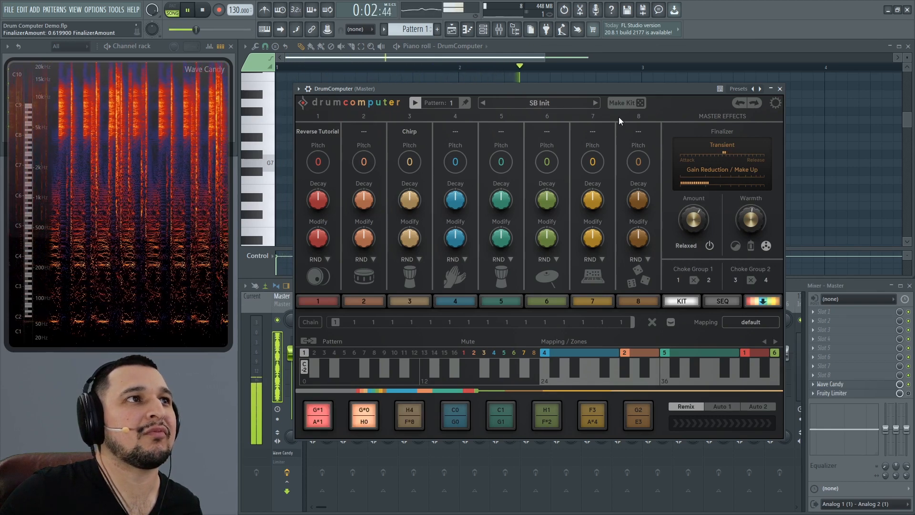
key(space)
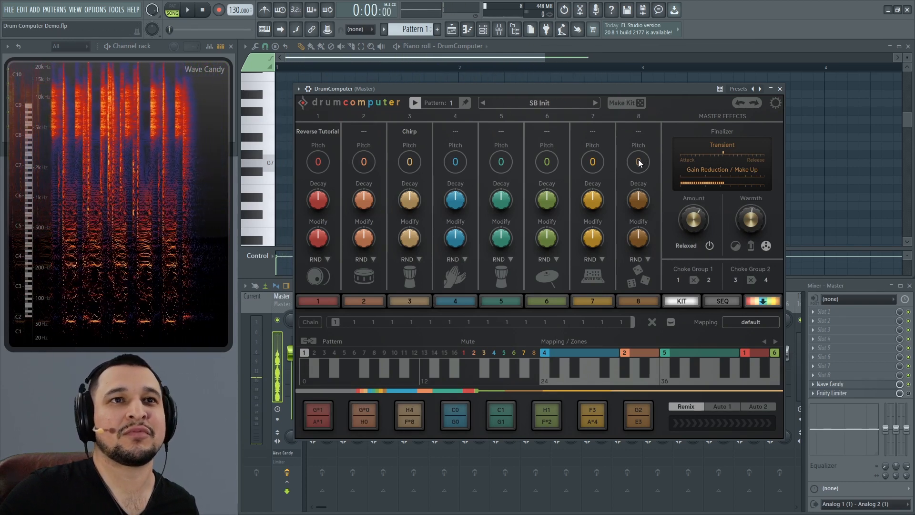
Step: Open engine 1 and adjust its resynth and wavetable decays, setting the wavetable Decay to 96%, while auditioning its pad
click(307, 298)
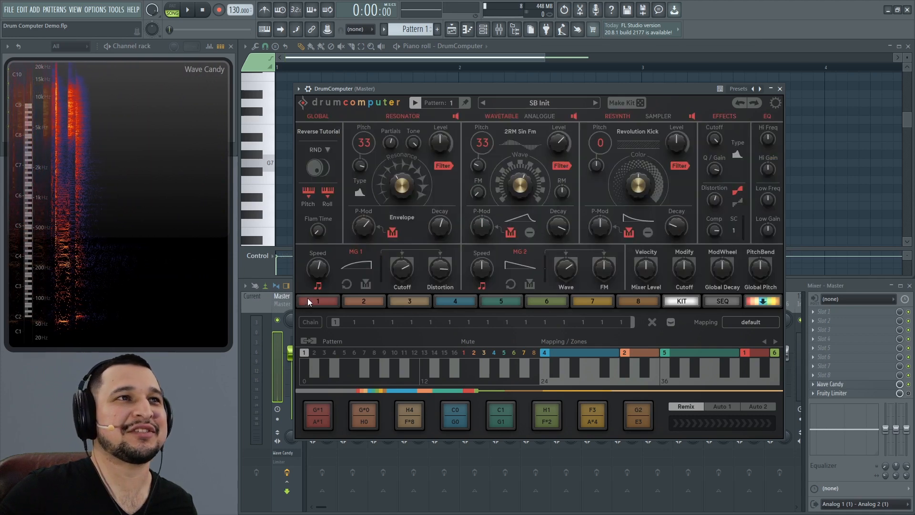
click(321, 418)
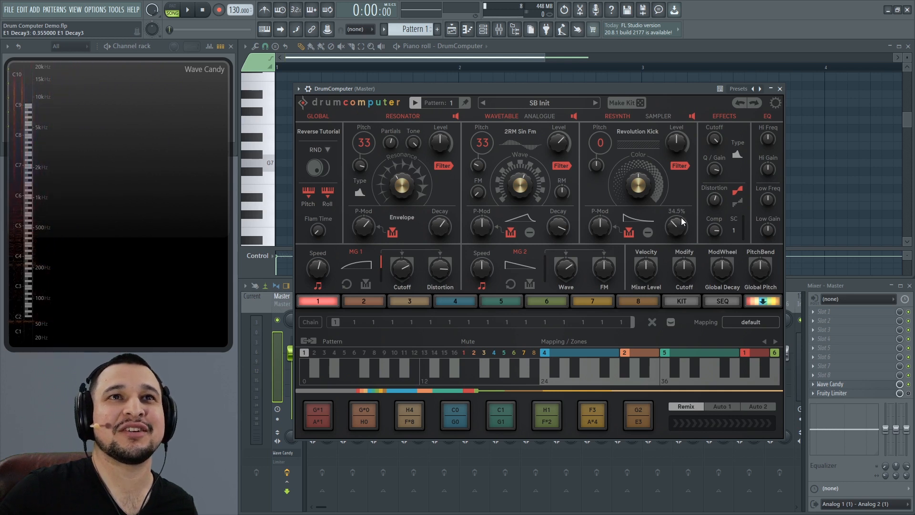
click(321, 416)
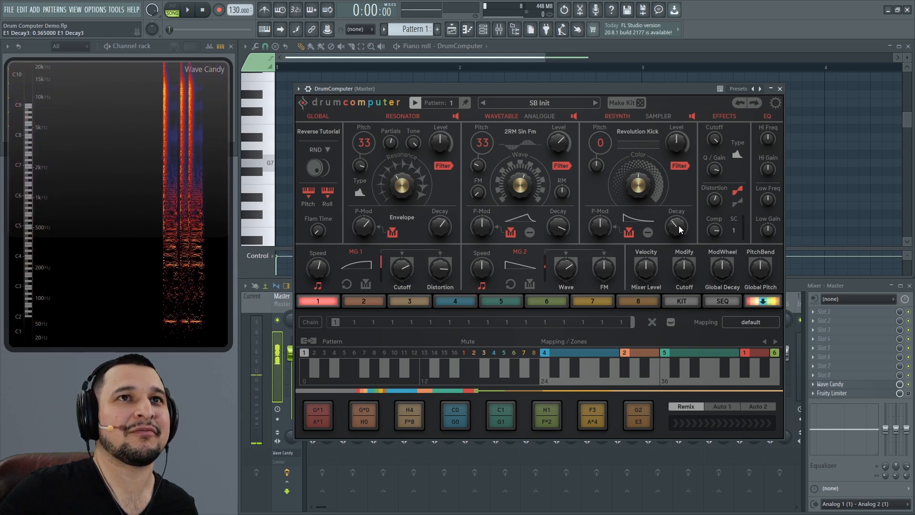
click(313, 419)
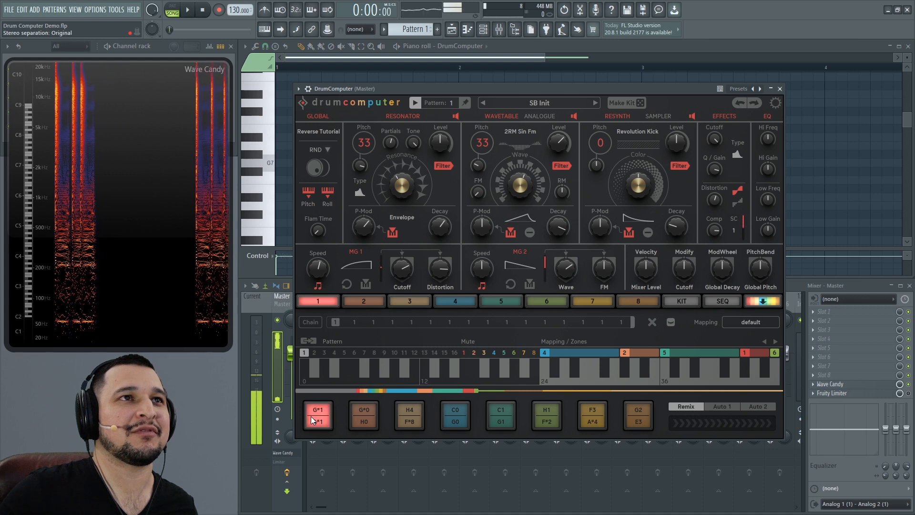
click(312, 412)
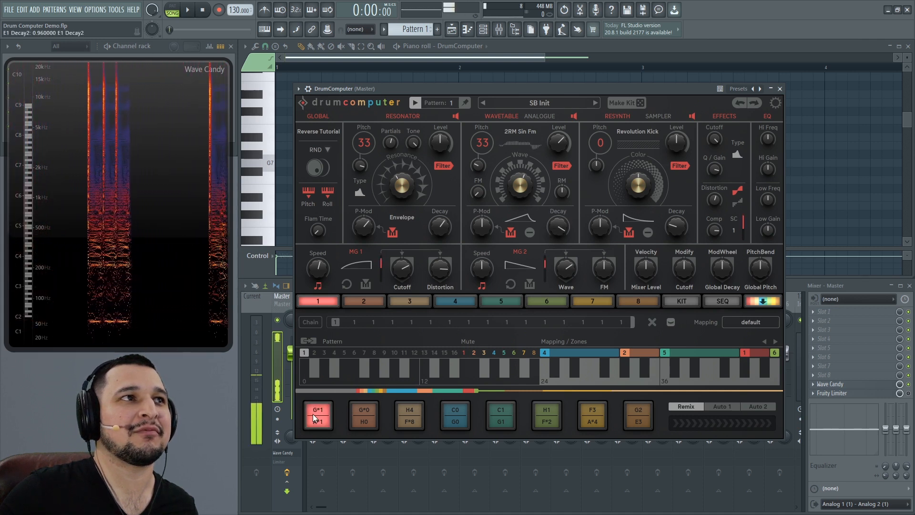
Step: Lower engine 1's effects Cutoff and reduce MG 1's Cutoff modulation amount while the pattern plays
key(space)
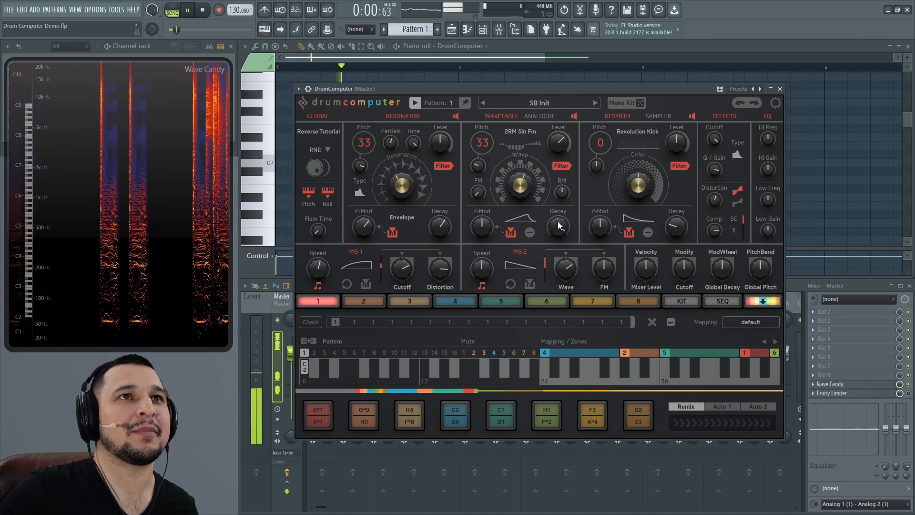
drag(709, 142, 701, 192)
drag(402, 269, 402, 310)
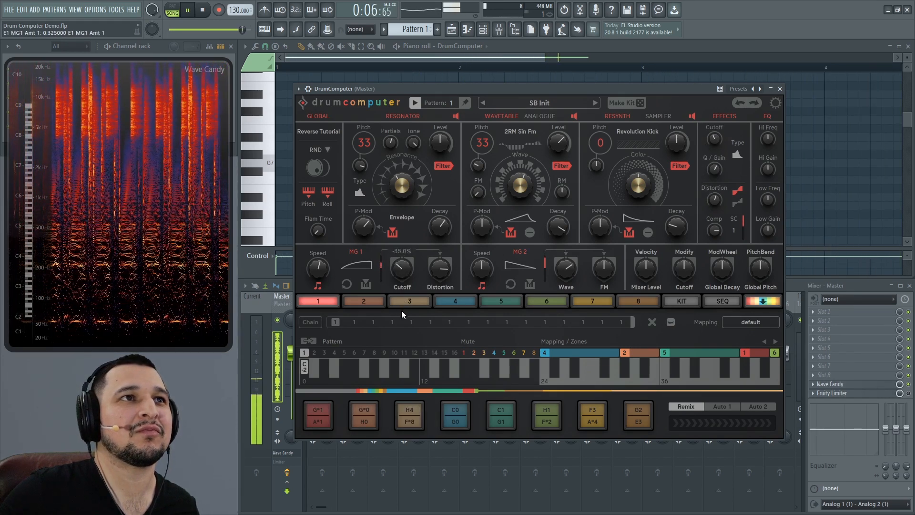
drag(399, 270, 399, 287)
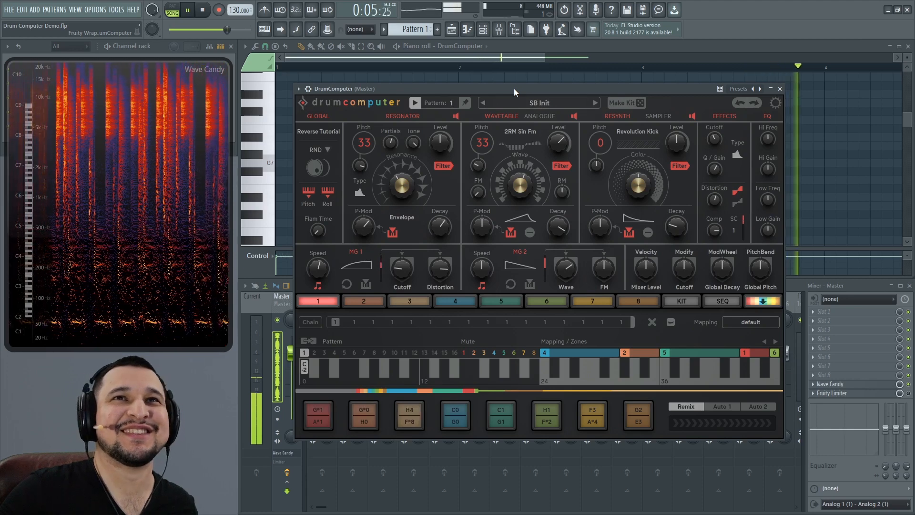
Step: Restart the pattern, switch the remix strip to Auto 1, and stop playback after auditioning it
key(space)
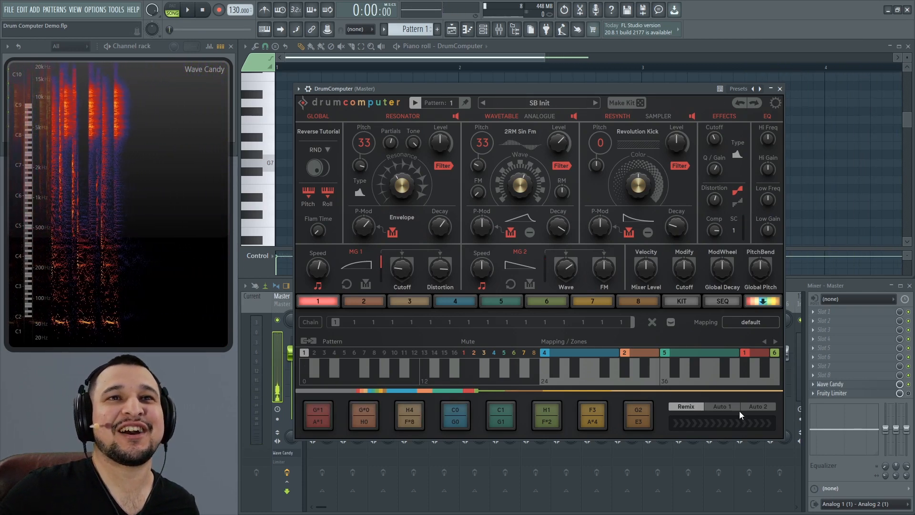
key(space)
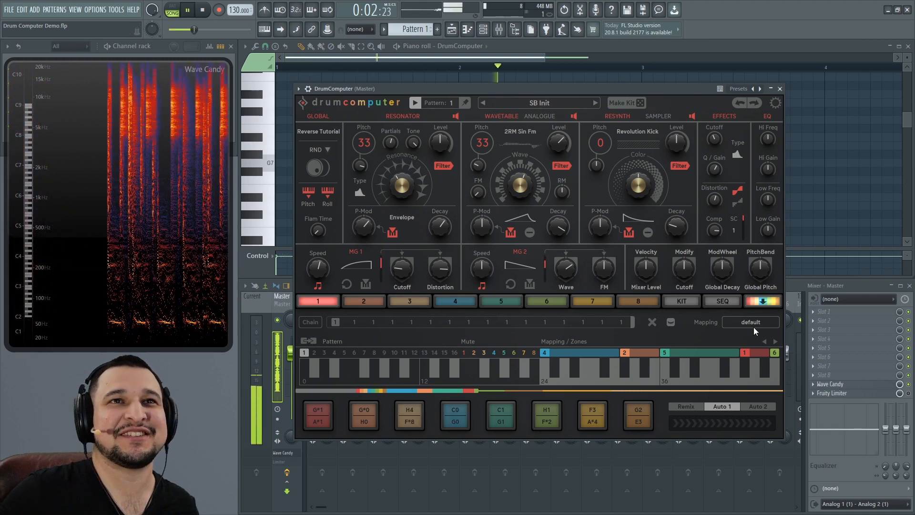
key(space)
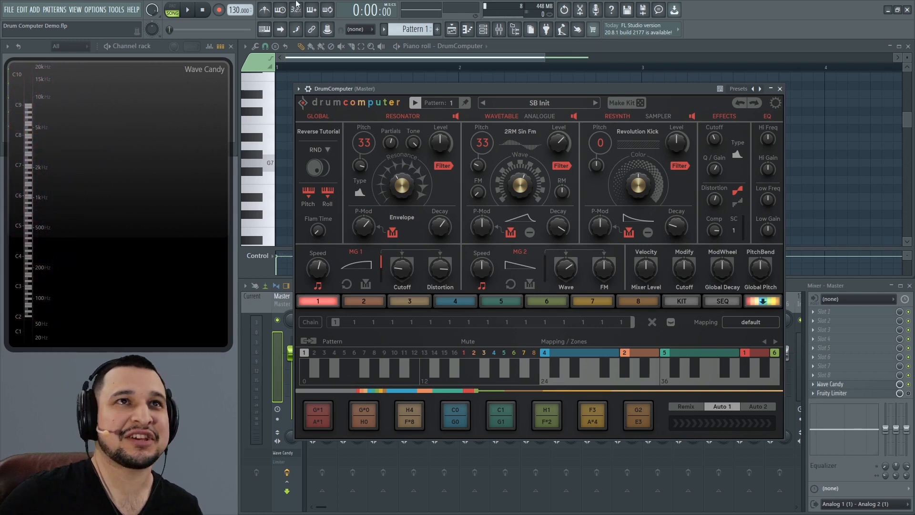
Step: Save the current DrumComputer settings as a preset named Tutorial in the User presets folder
click(545, 100)
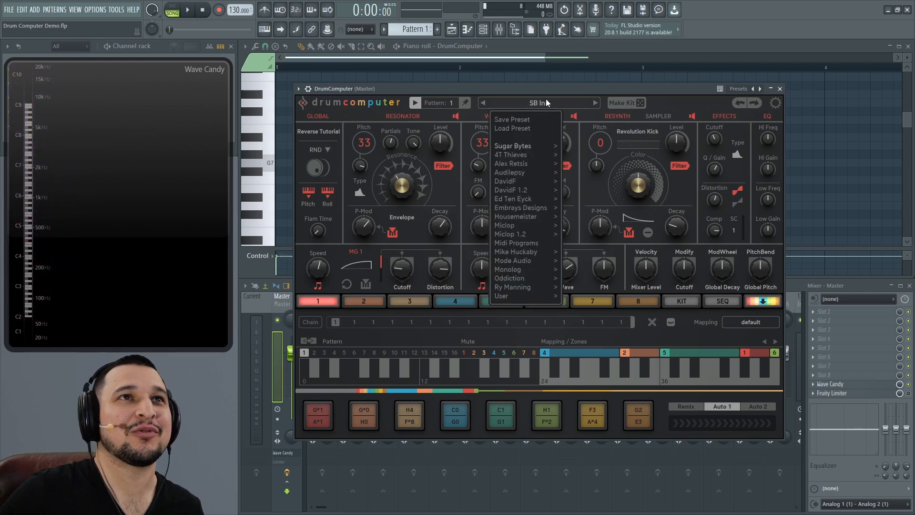
click(519, 121)
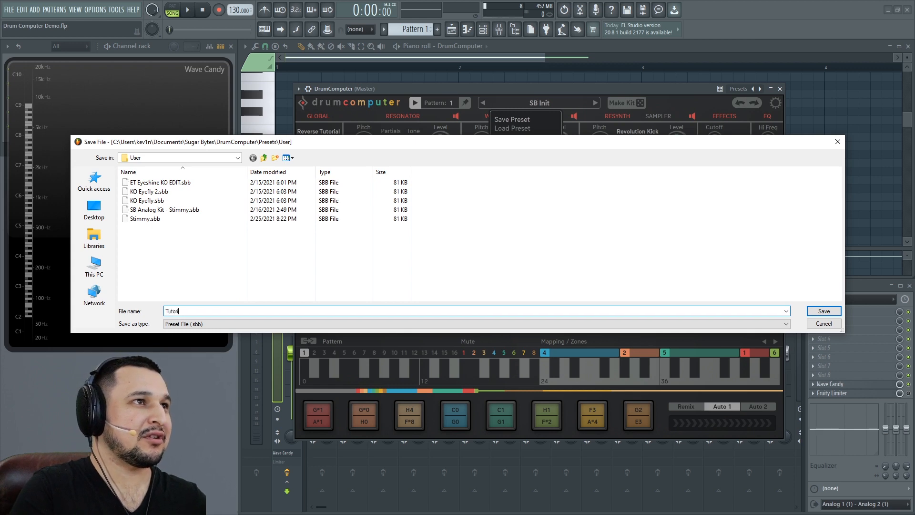
key(Return)
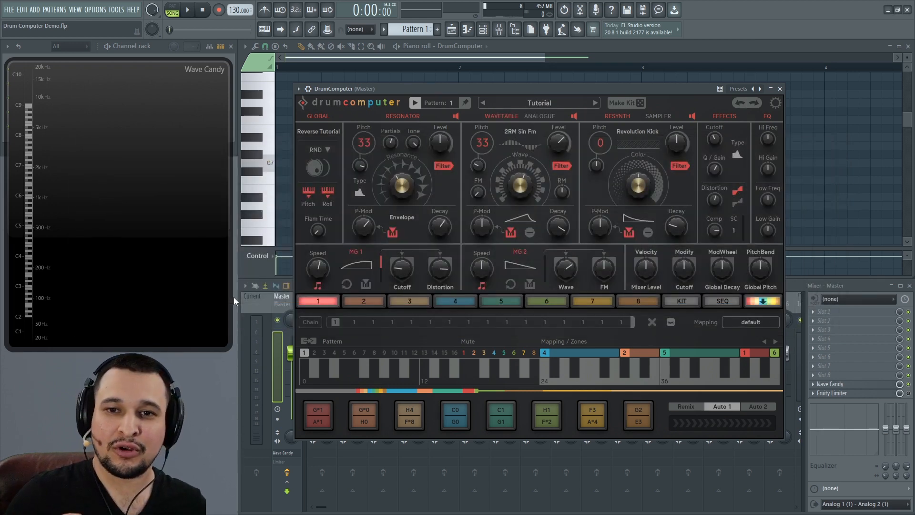